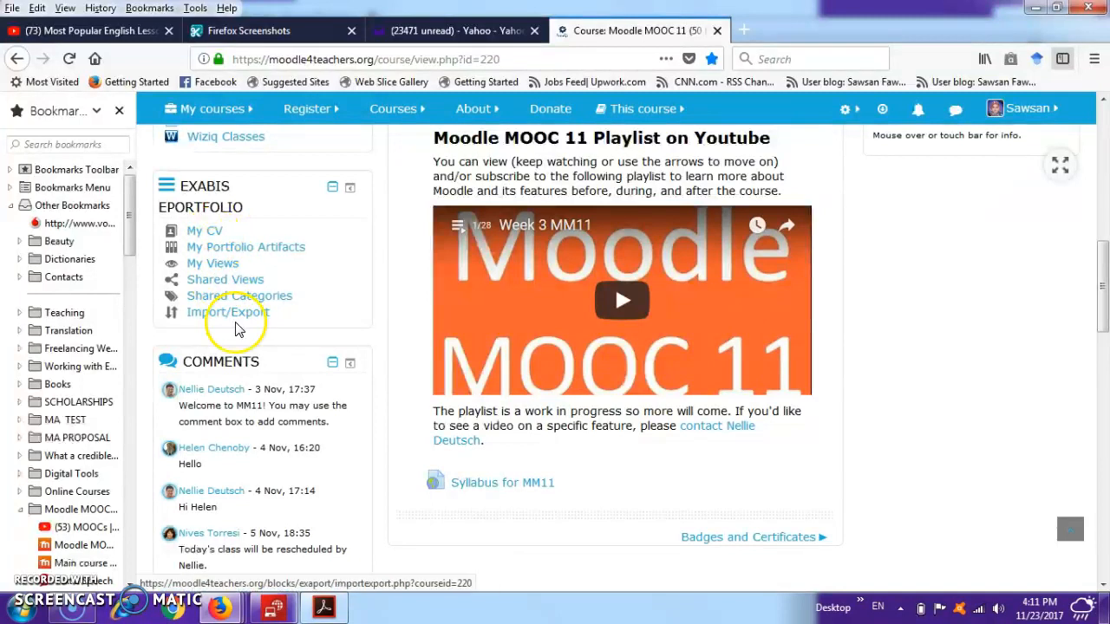
# - Open My CV in the Exabis ePortfolio and review its sections, from personal information and education history to skills and interests
pyautogui.click(209, 231)
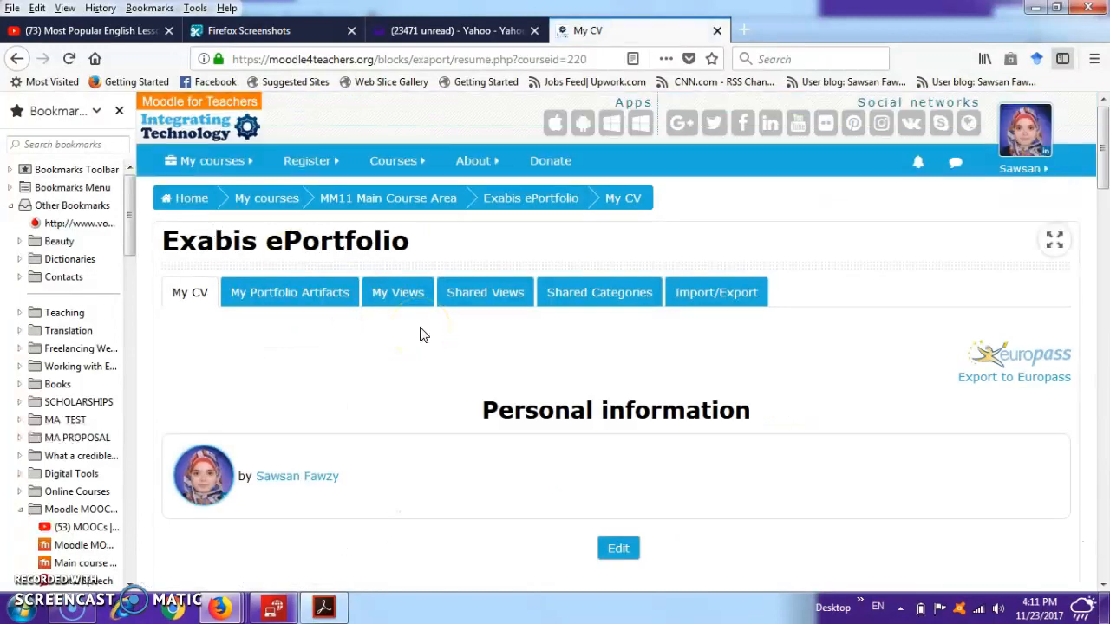
pyautogui.scroll(-3, 420, 334)
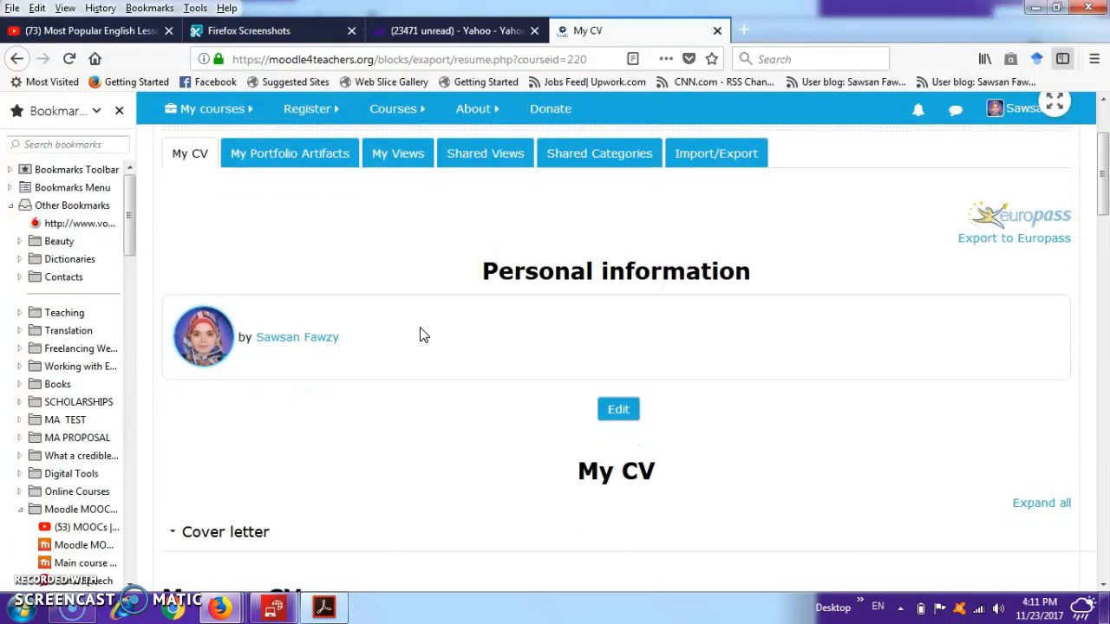
pyautogui.scroll(-5, 421, 334)
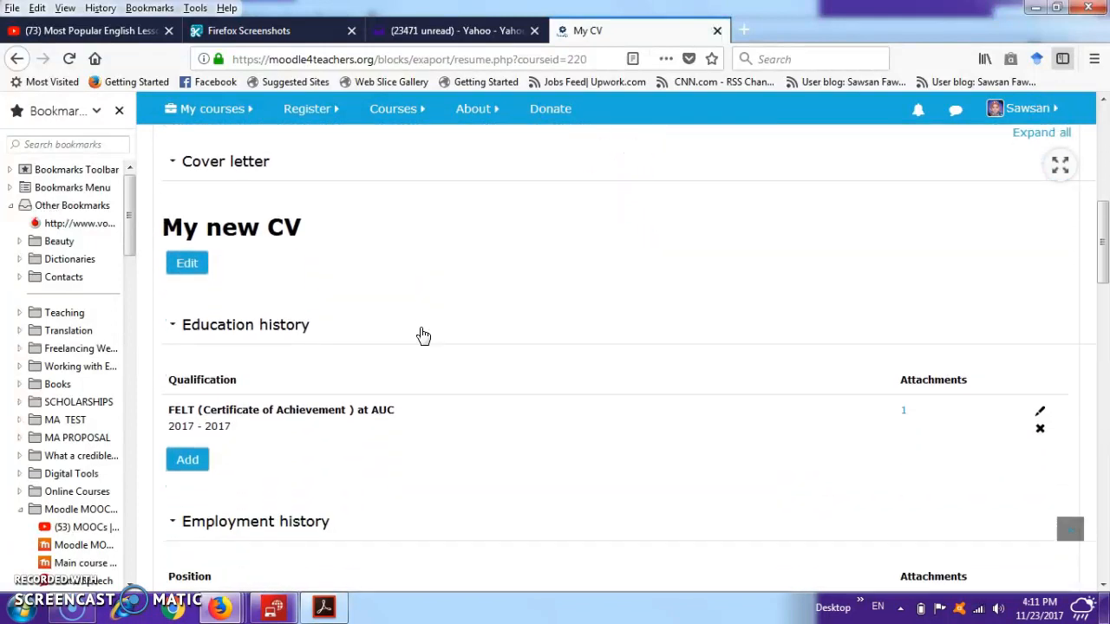
pyautogui.scroll(-1, 423, 336)
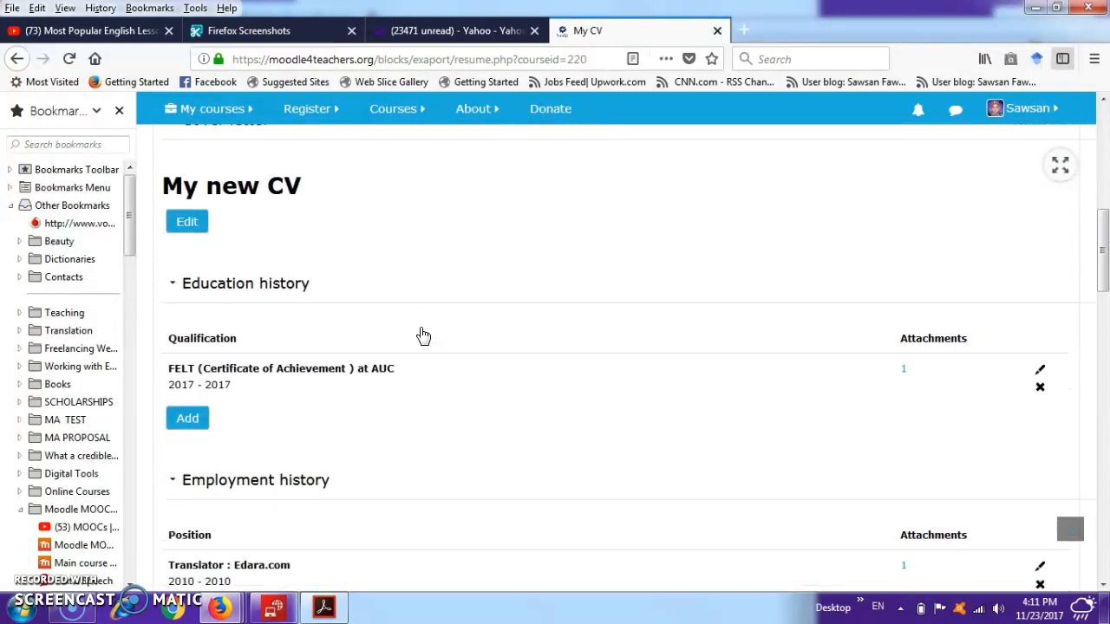
pyautogui.scroll(6, 420, 335)
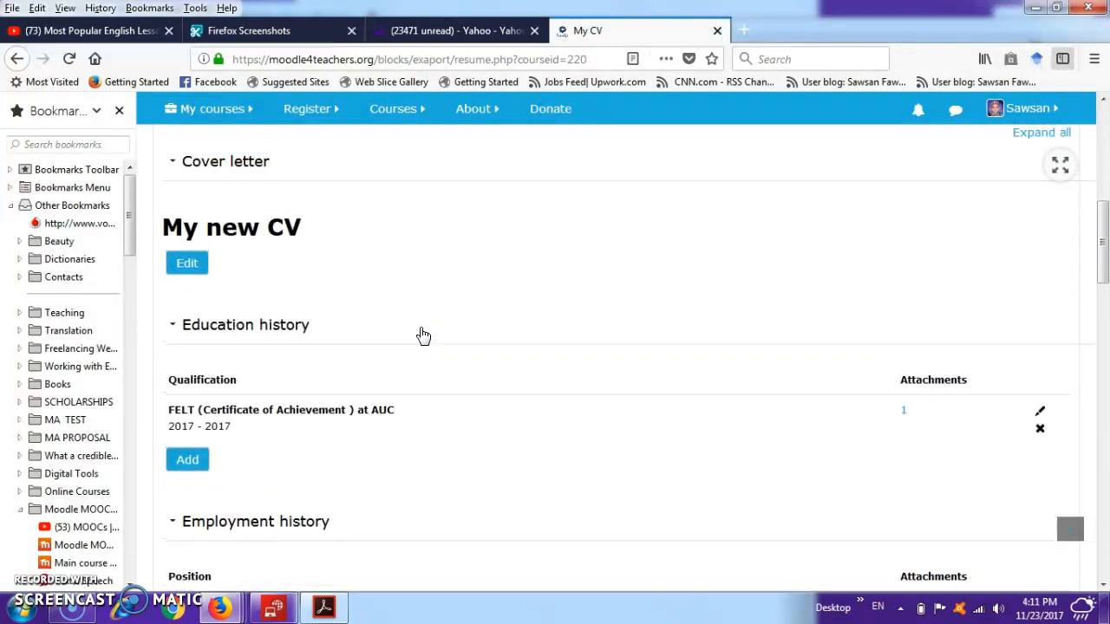
pyautogui.scroll(-10, 421, 335)
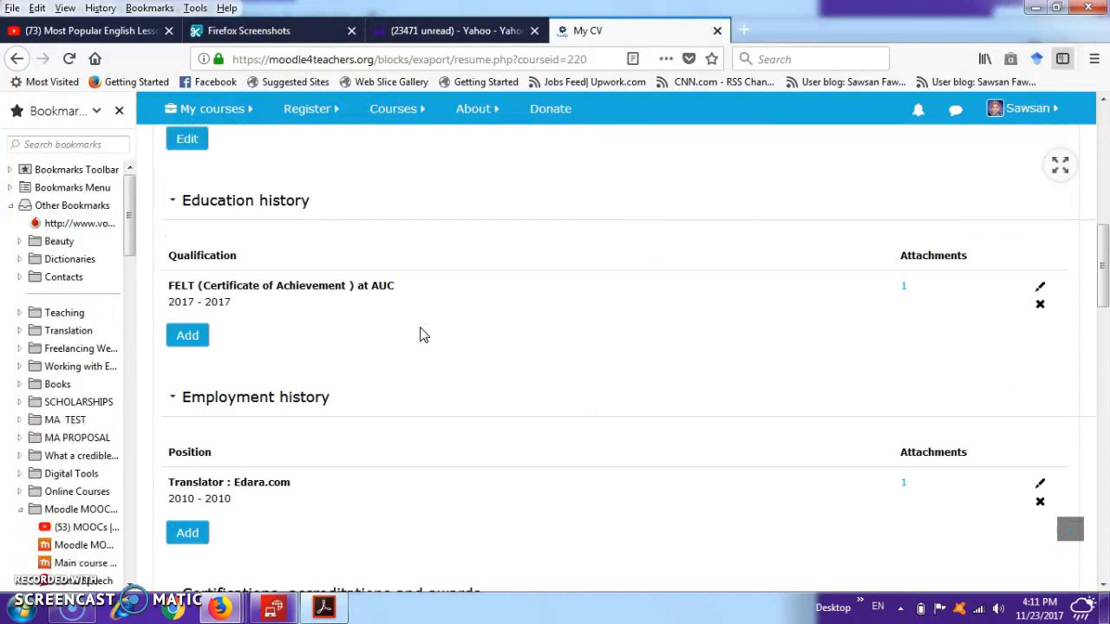
pyautogui.scroll(-4, 423, 336)
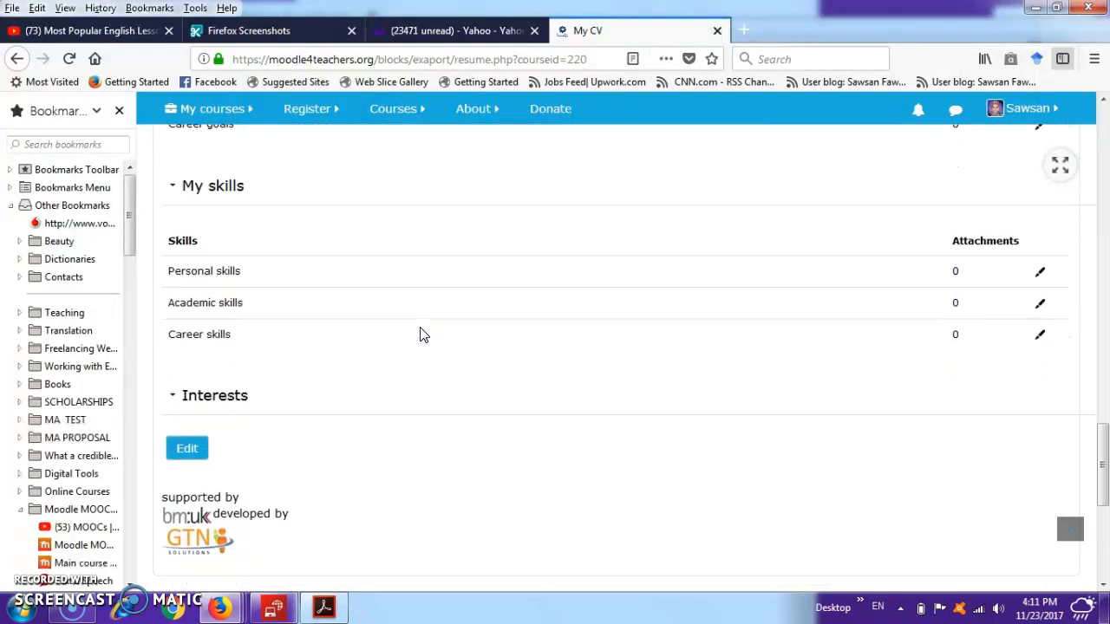
pyautogui.scroll(1, 424, 336)
pyautogui.scroll(10, 423, 335)
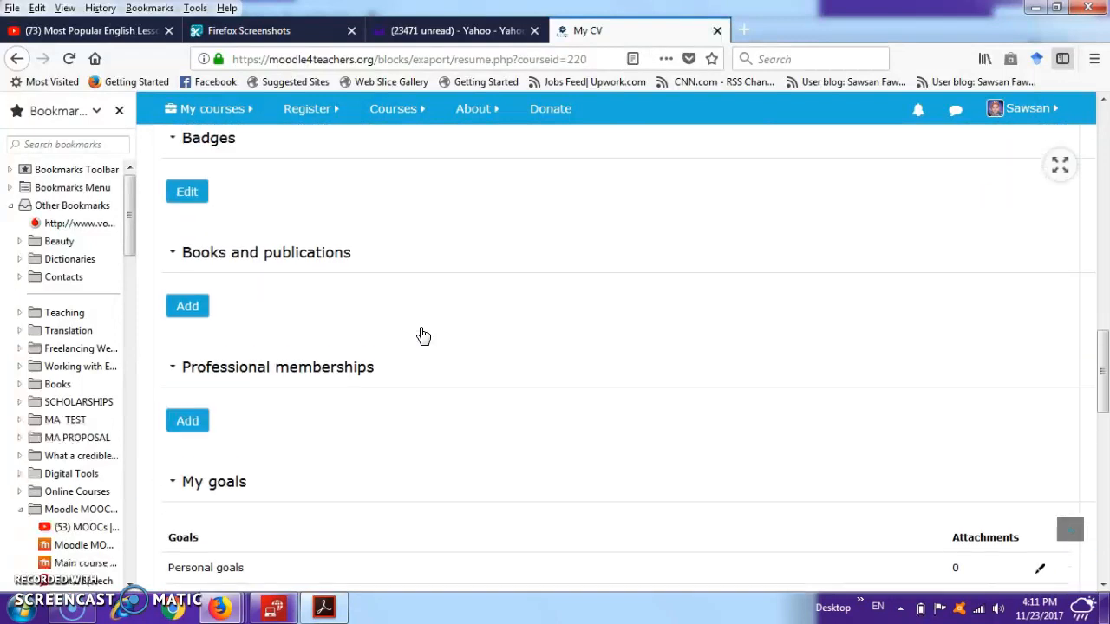
pyautogui.scroll(6, 424, 336)
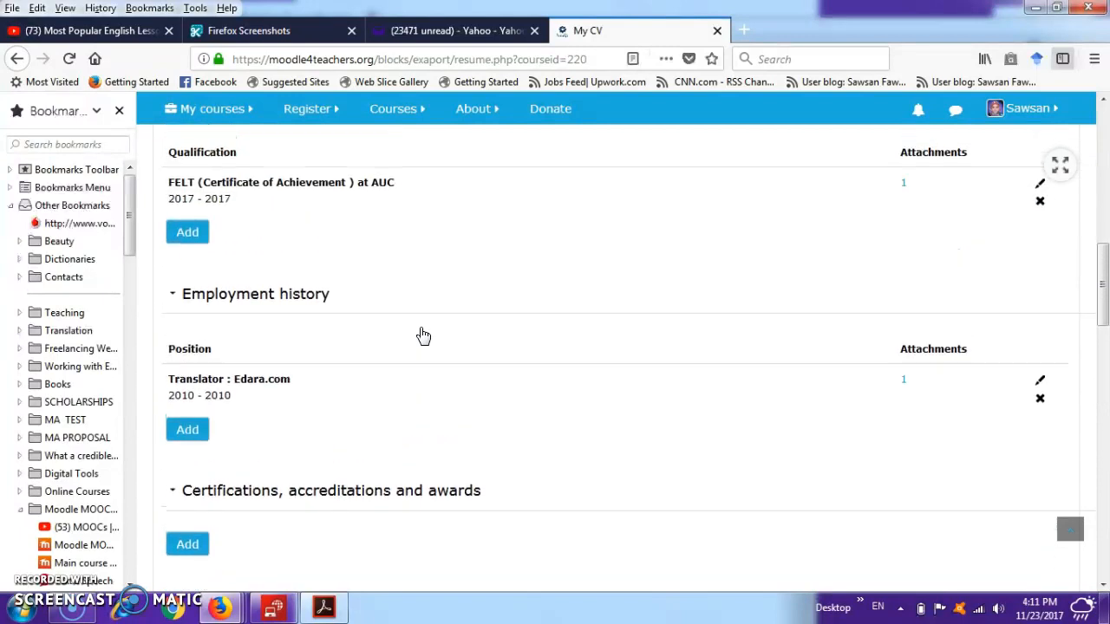
pyautogui.scroll(5, 424, 335)
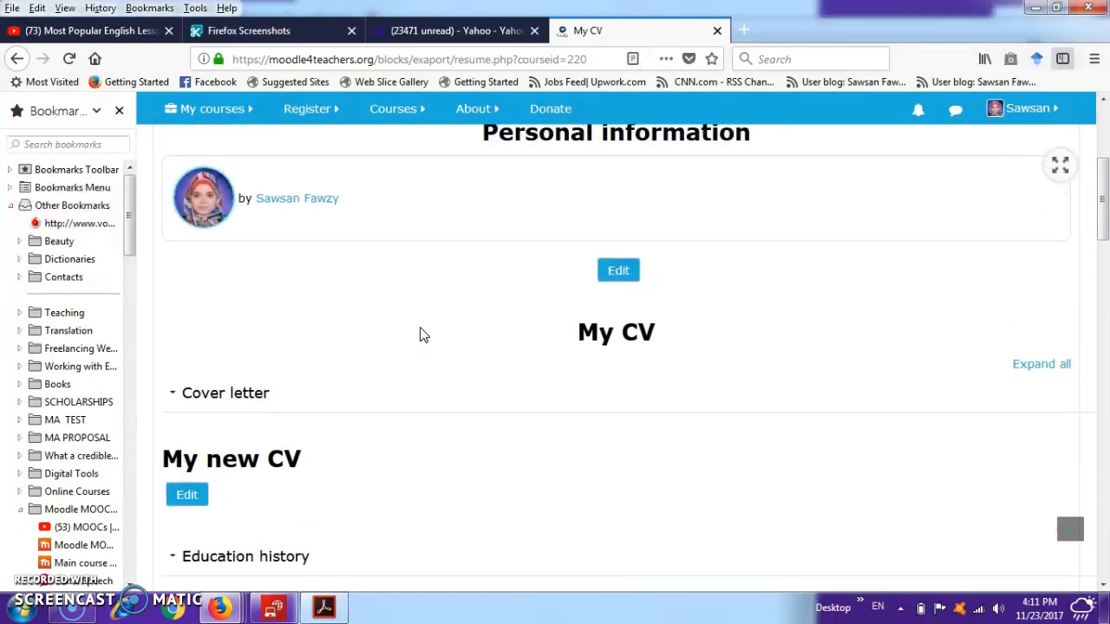
# - Open the Europass export page for the CV and read the notes on generating the XML file
pyautogui.click(1008, 239)
pyautogui.click(1011, 238)
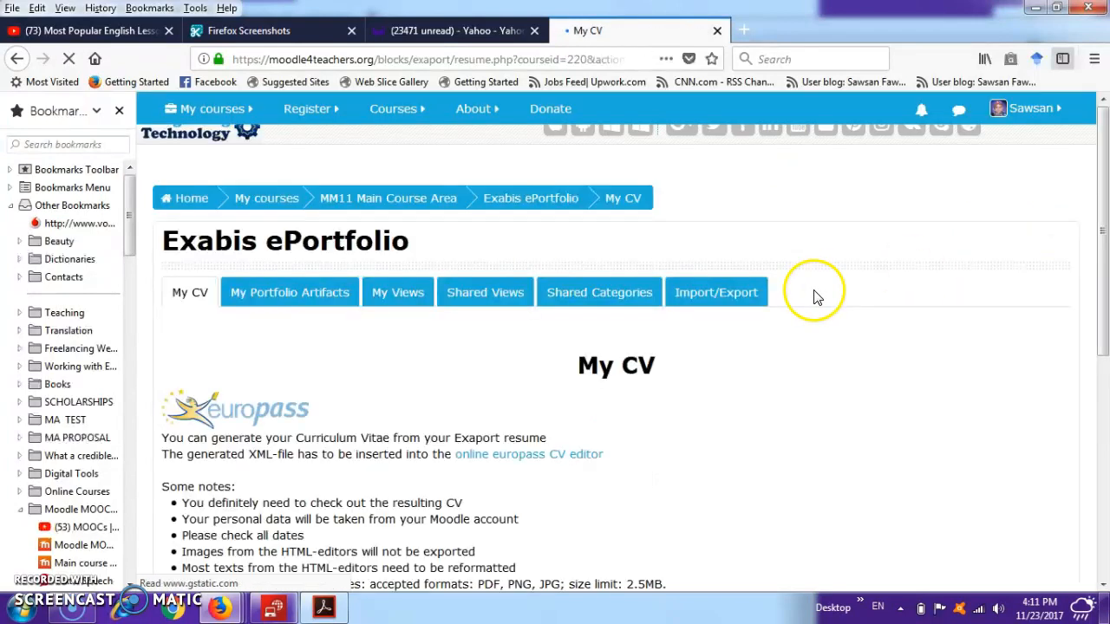
pyautogui.scroll(-2, 685, 428)
pyautogui.scroll(-2, 685, 427)
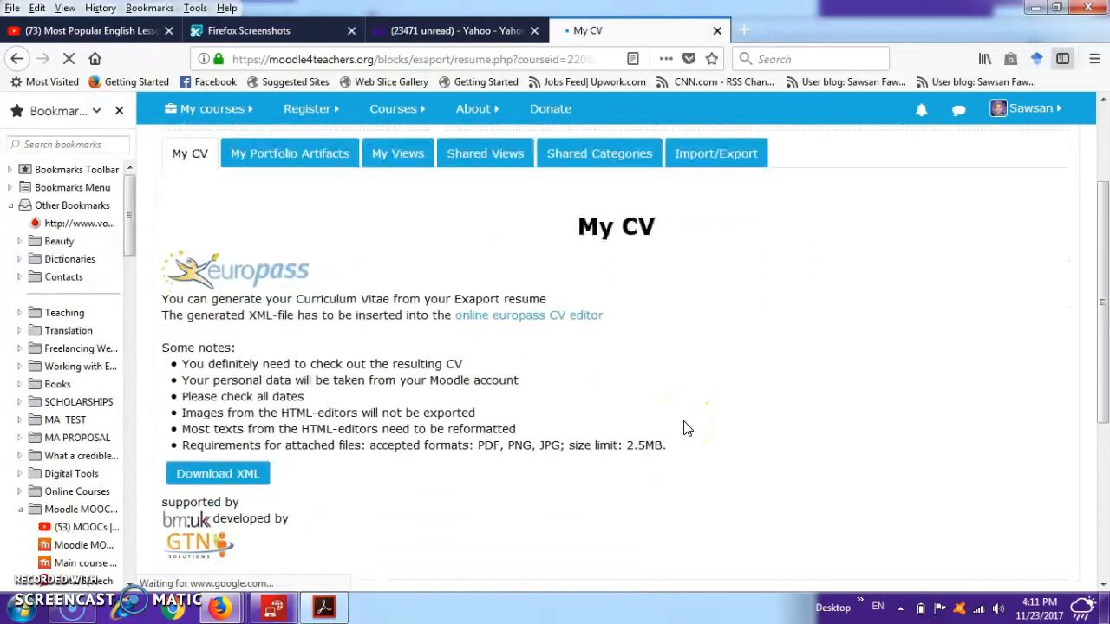
pyautogui.click(252, 478)
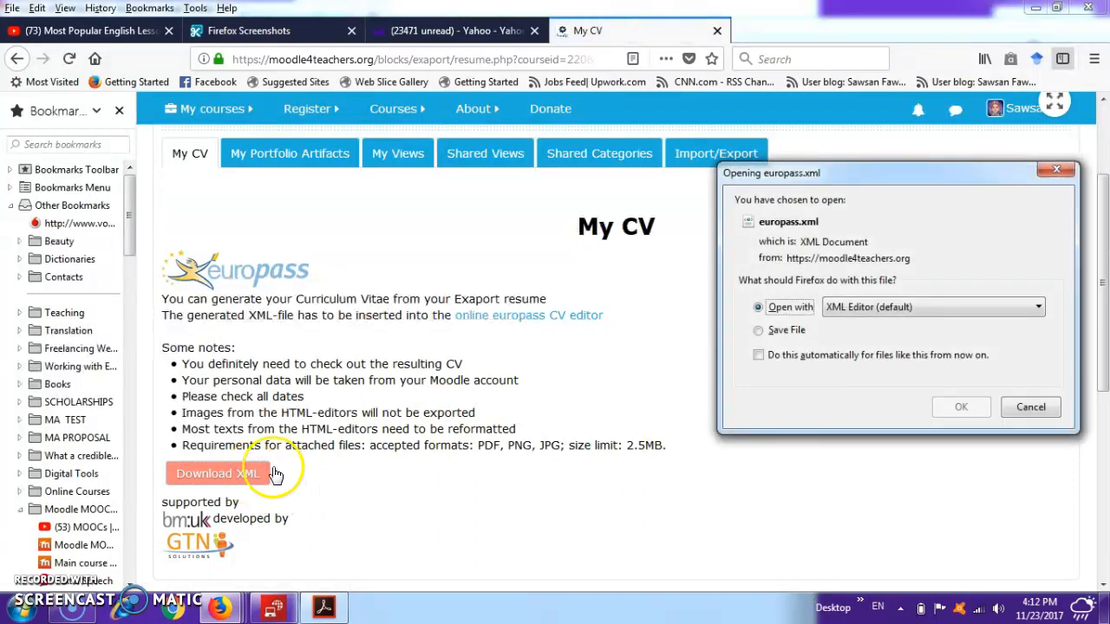
pyautogui.click(757, 333)
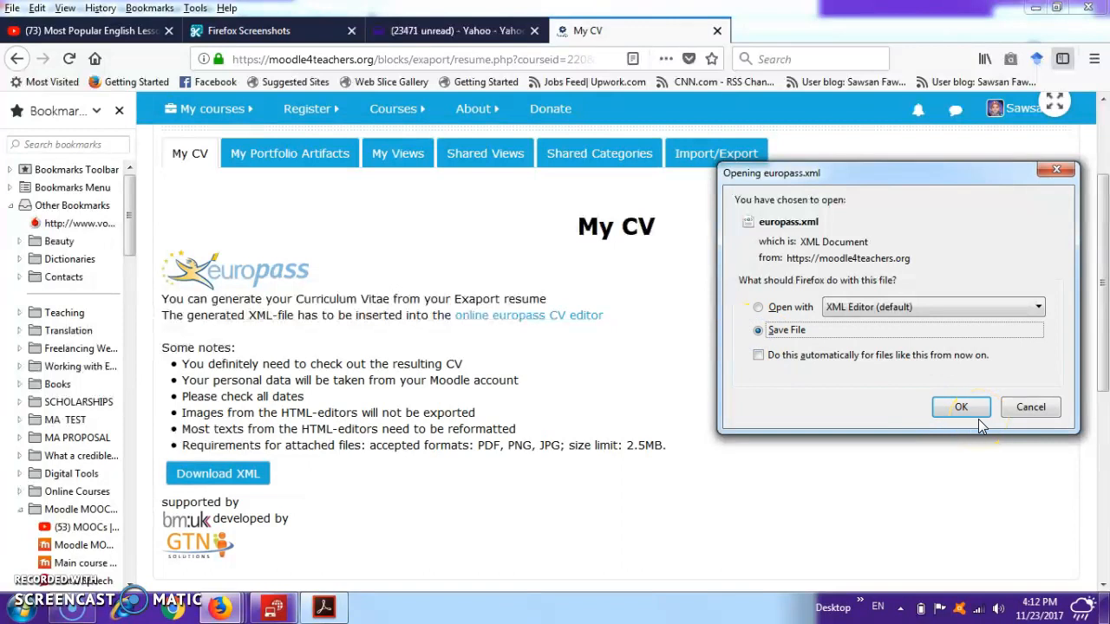
pyautogui.click(1032, 408)
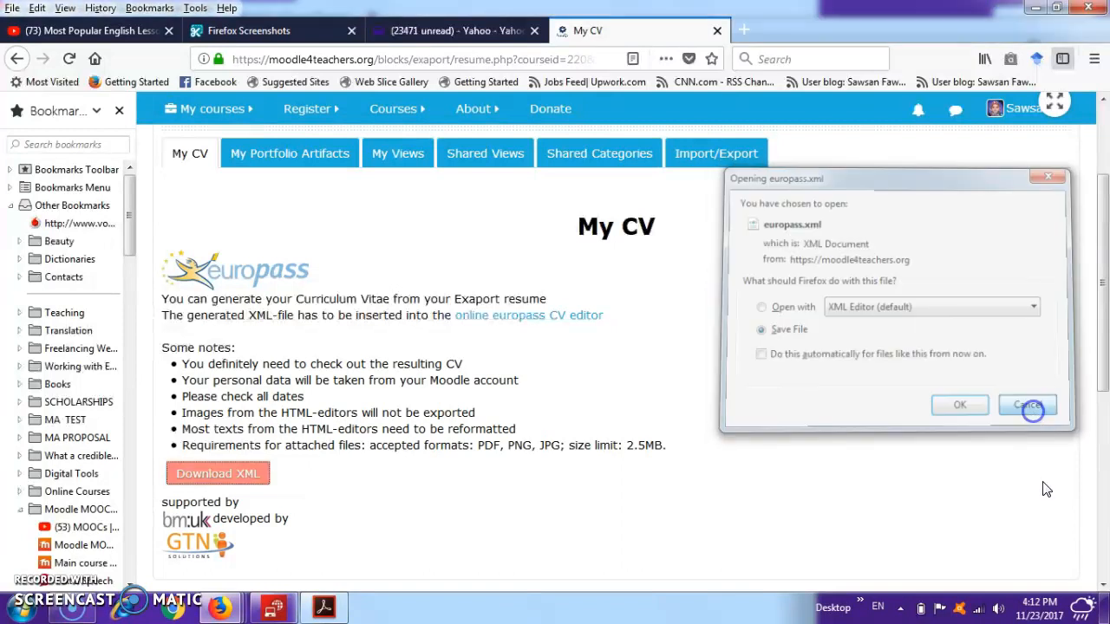
# - Check the desktop for the downloaded europass-1 file and return to the Europass export page in Firefox
pyautogui.click(1103, 607)
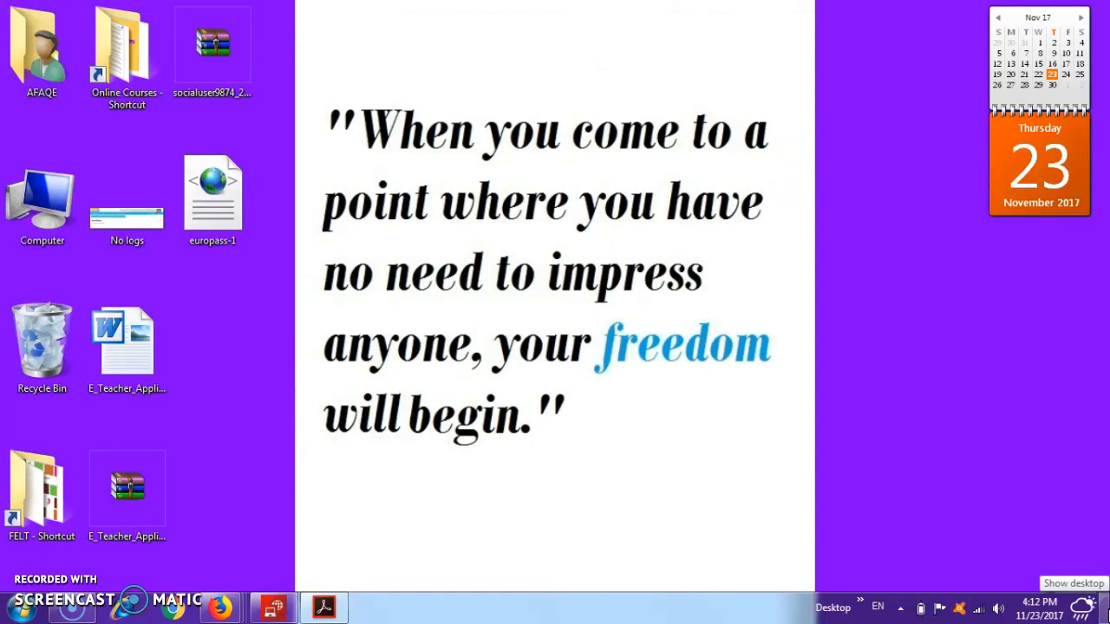
pyautogui.click(1103, 607)
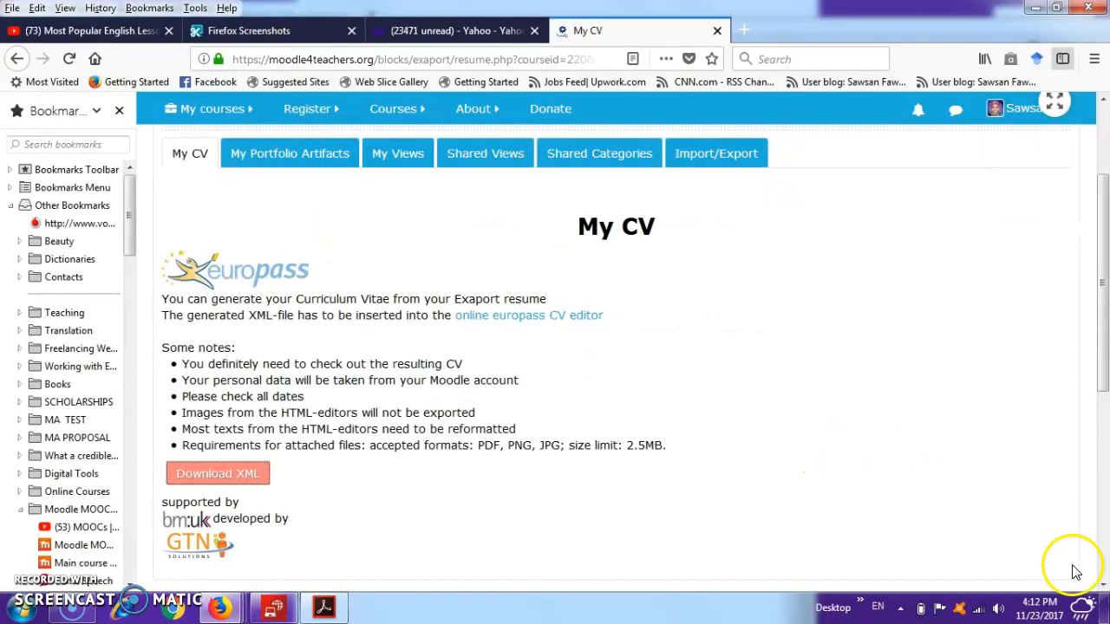
pyautogui.click(1103, 607)
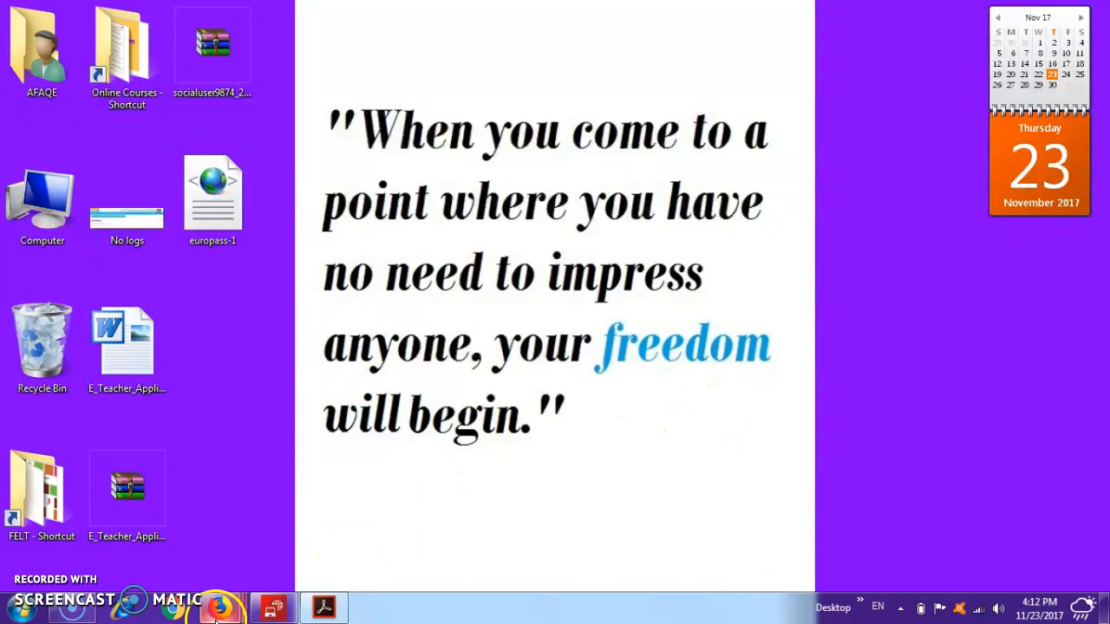
pyautogui.moveTo(219, 607)
pyautogui.click(635, 546)
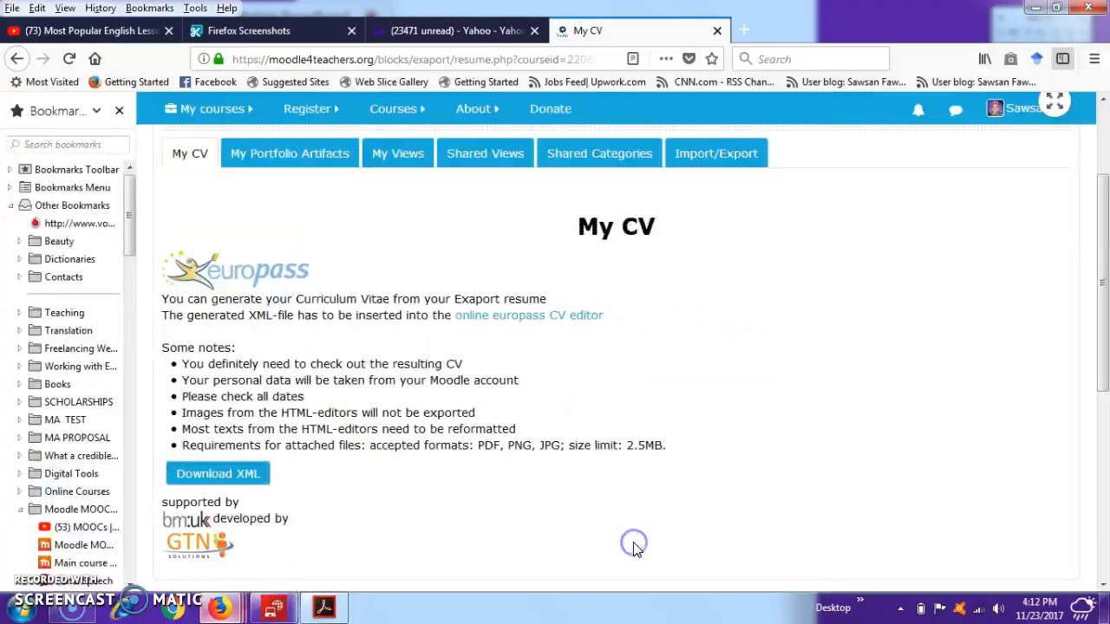
# - Open the online Europass CV editor and choose My computer as the import location
pyautogui.click(543, 319)
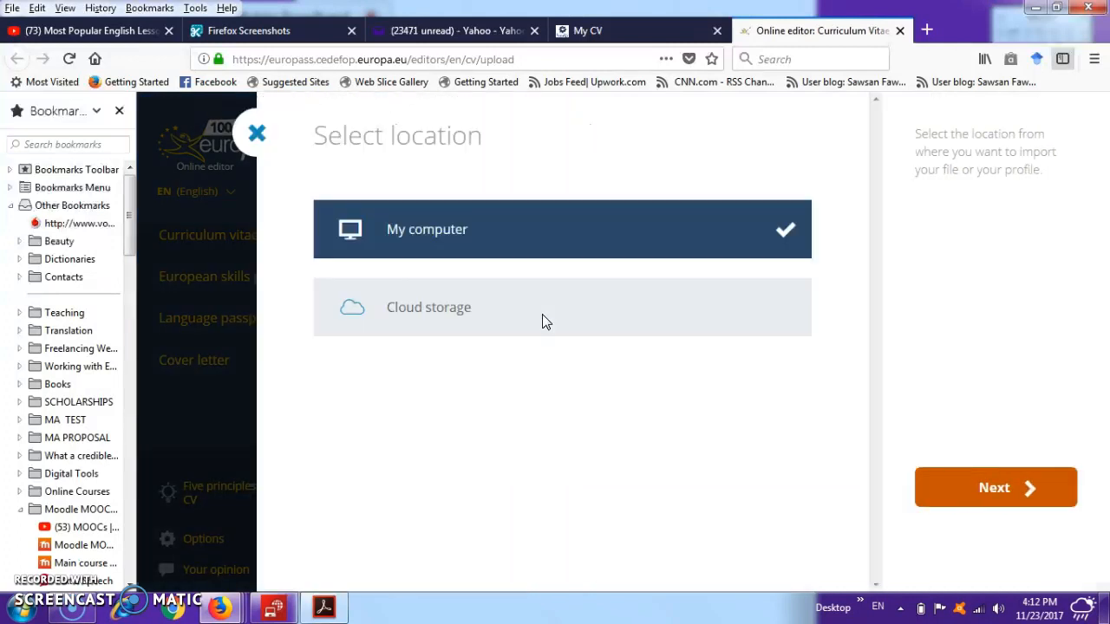
pyautogui.click(389, 234)
pyautogui.click(390, 234)
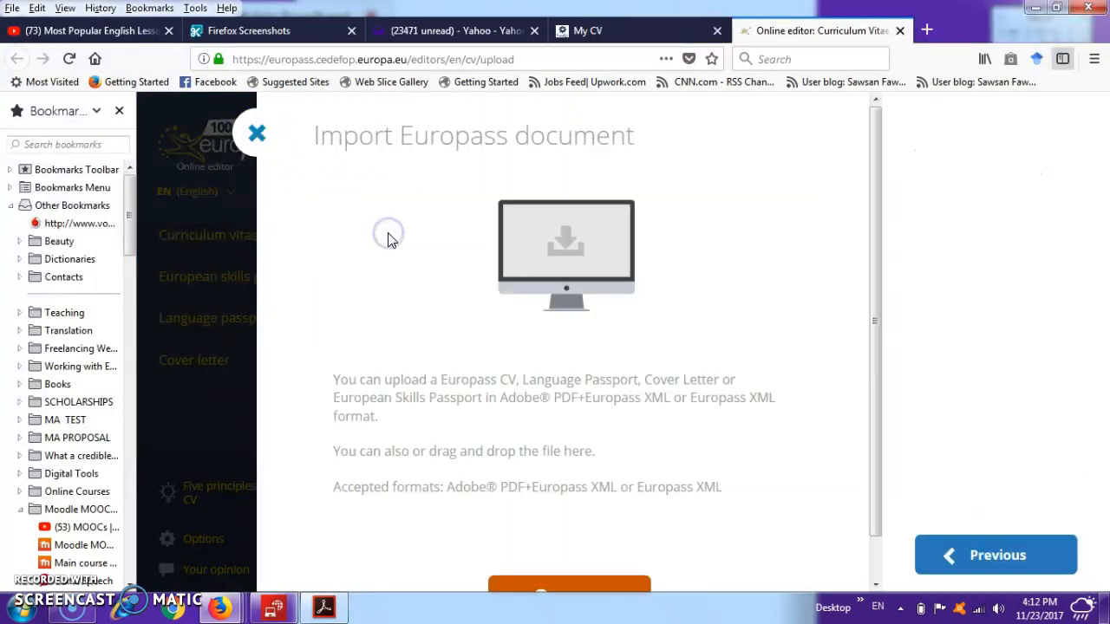
# - Import europass-1.xml from the desktop, including the CV / European Skills Passport / Language passport but excluding the cover letter
pyautogui.click(874, 583)
pyautogui.click(582, 560)
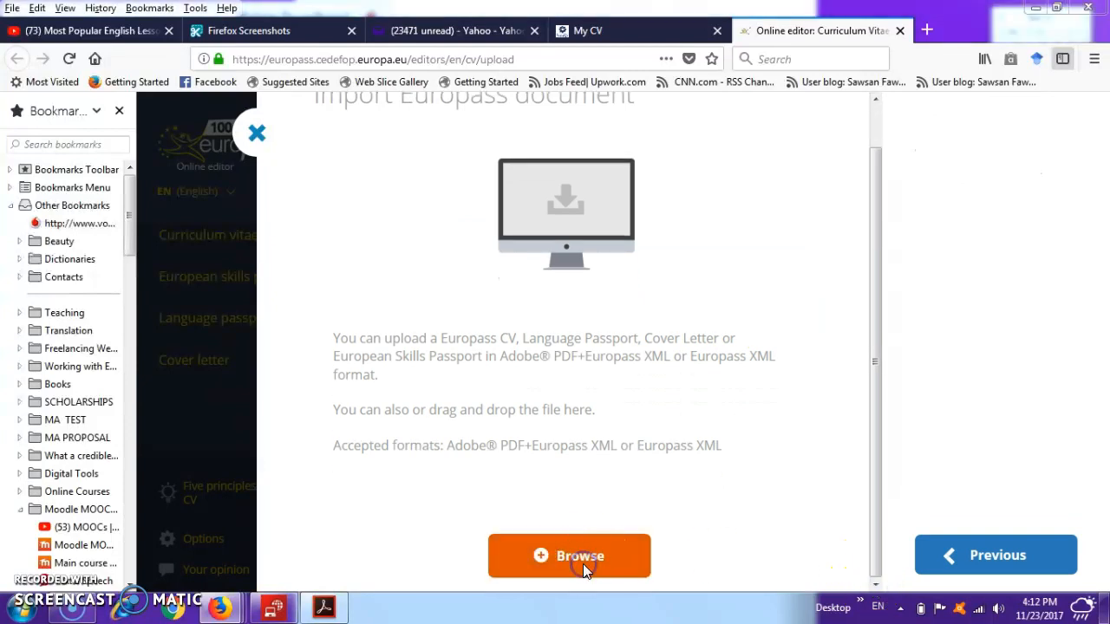
pyautogui.click(572, 310)
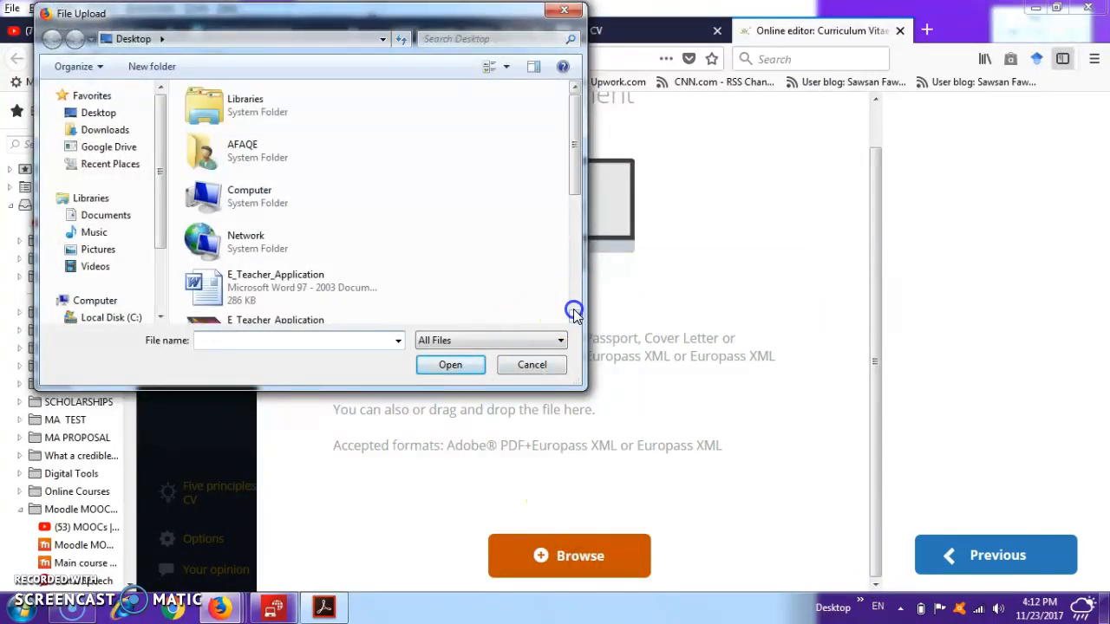
pyautogui.doubleClick(275, 130)
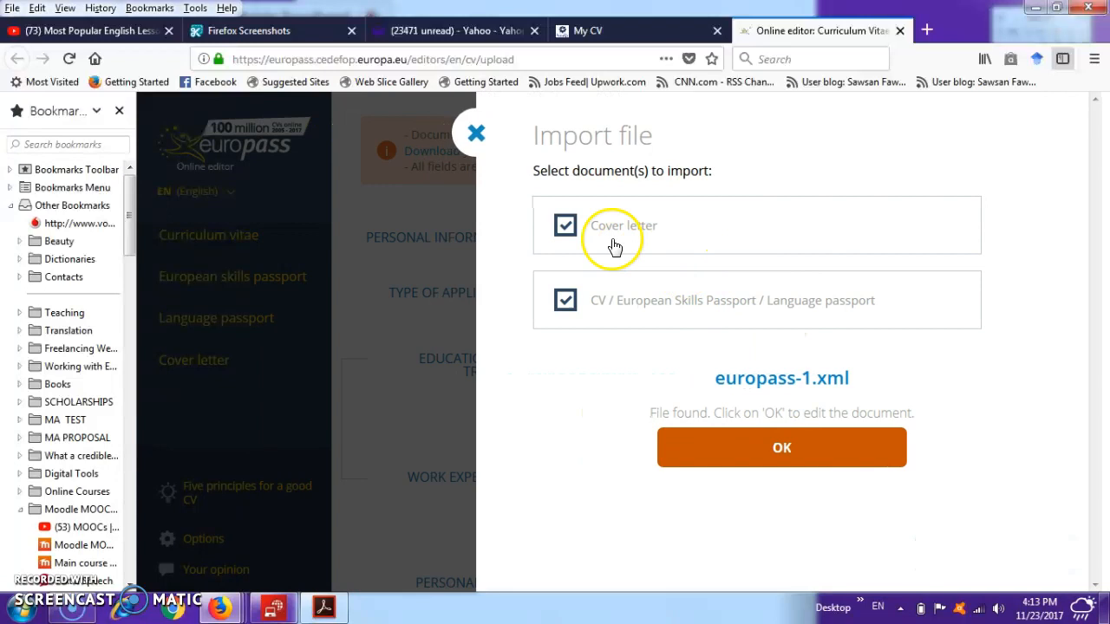
pyautogui.click(566, 228)
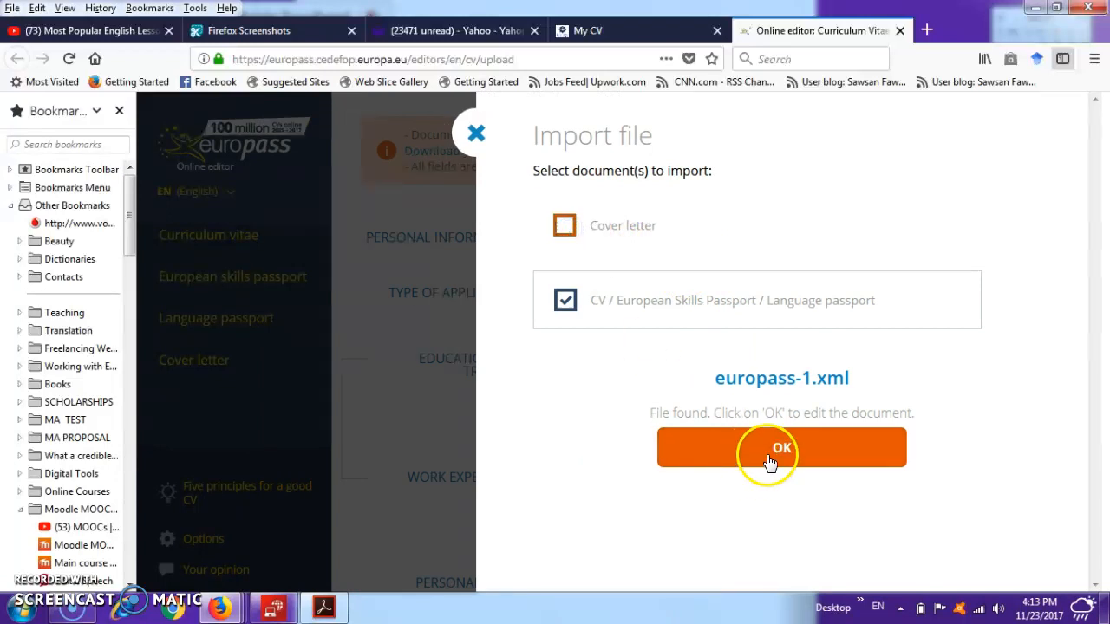
pyautogui.click(769, 454)
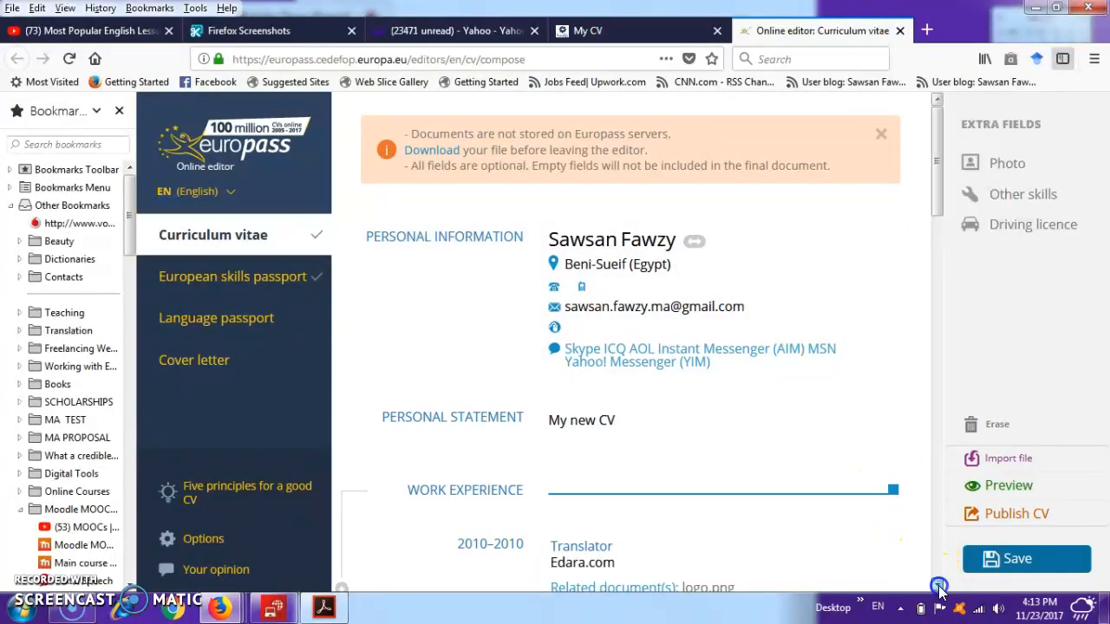
# - Review the imported CV's personal statement, work experience, education and training, and personal skills sections
pyautogui.scroll(-3, 940, 590)
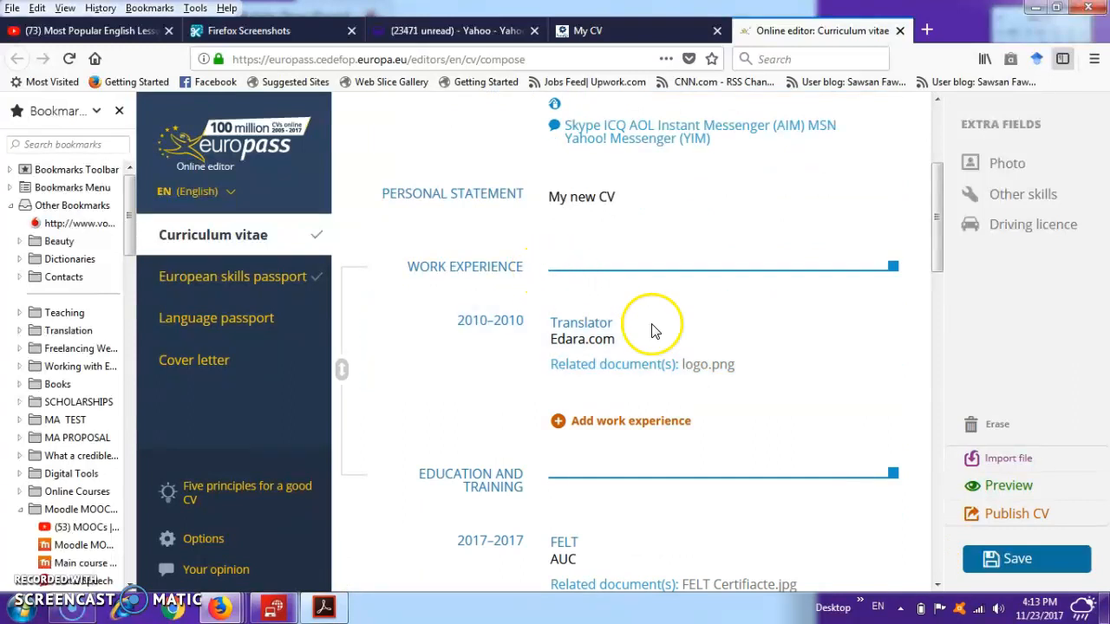
pyautogui.scroll(-3, 937, 585)
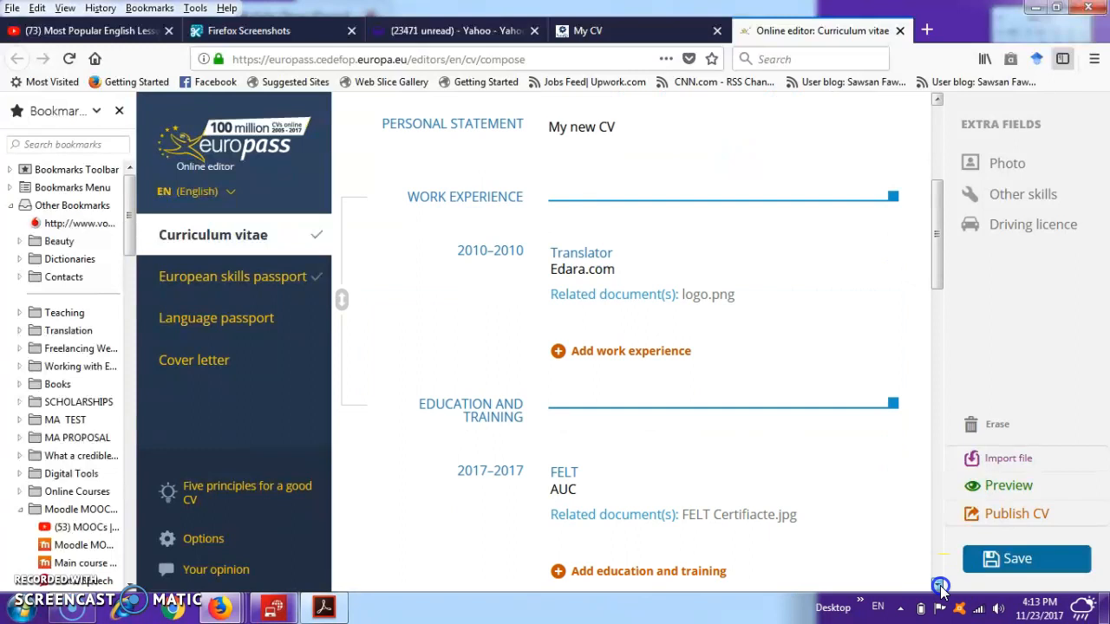
pyautogui.scroll(-2, 941, 587)
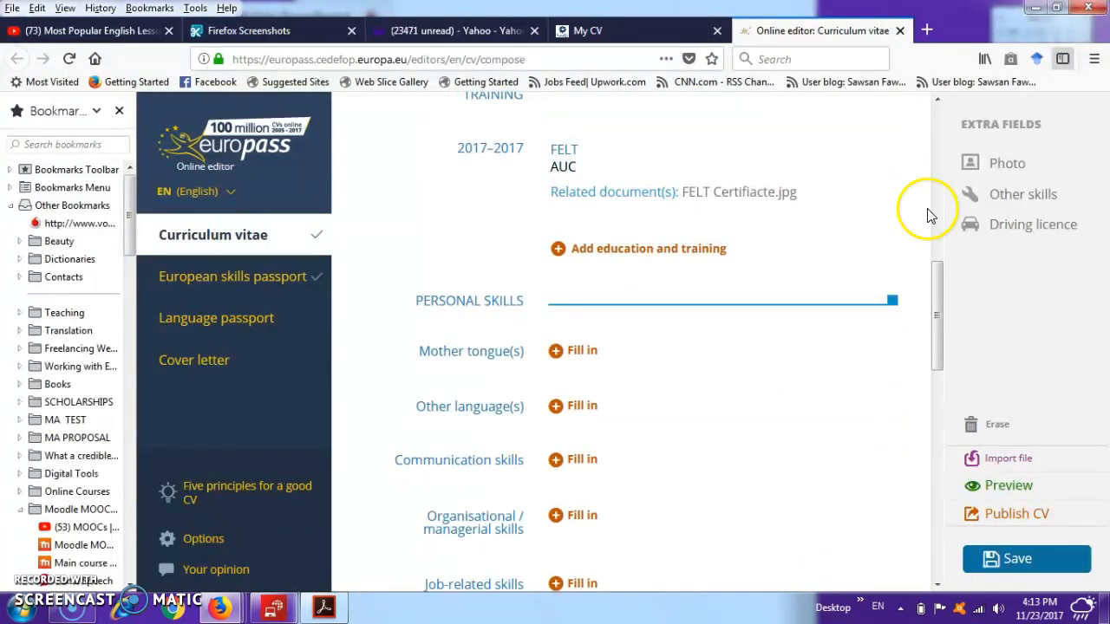
pyautogui.scroll(2, 935, 100)
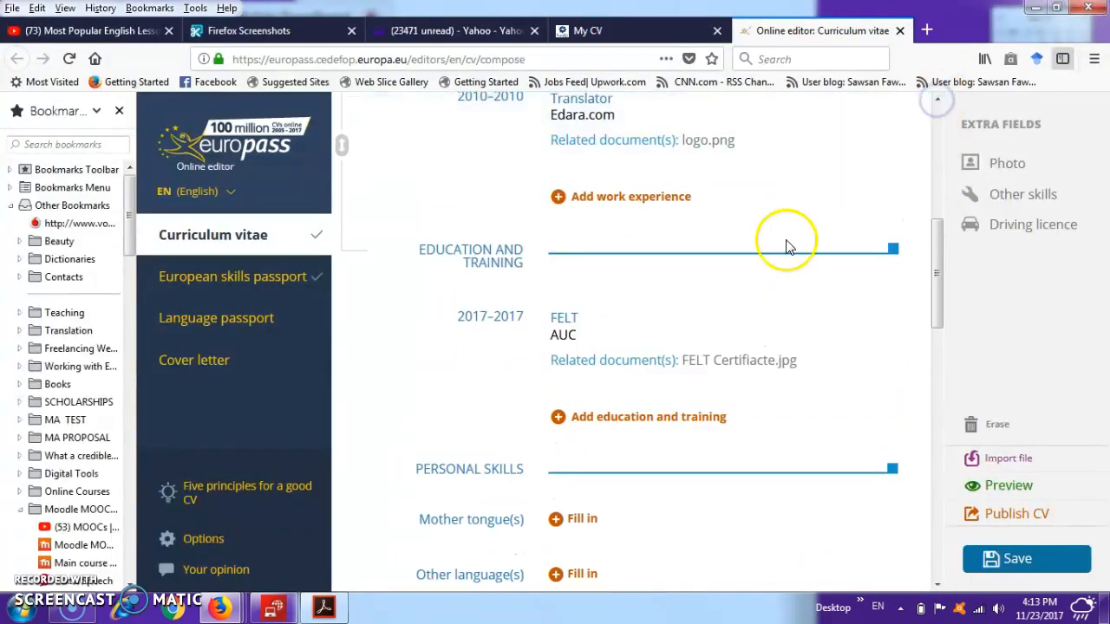
pyautogui.moveTo(823, 383)
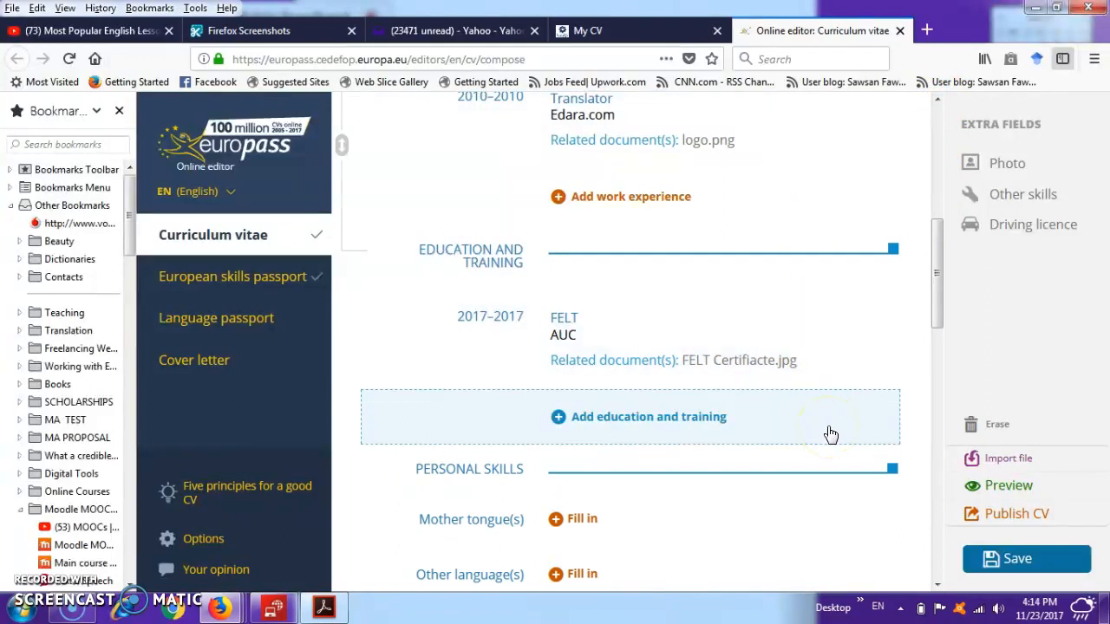
# - Erase all the data in the Europass CV and close the online editor
pyautogui.click(983, 424)
pyautogui.click(686, 379)
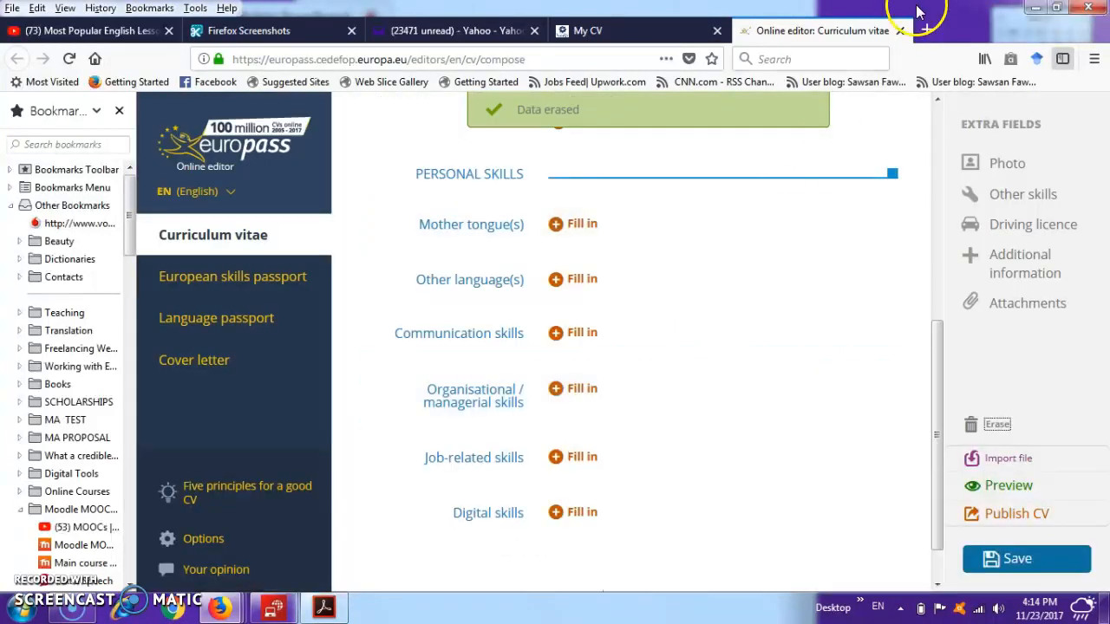
pyautogui.click(900, 31)
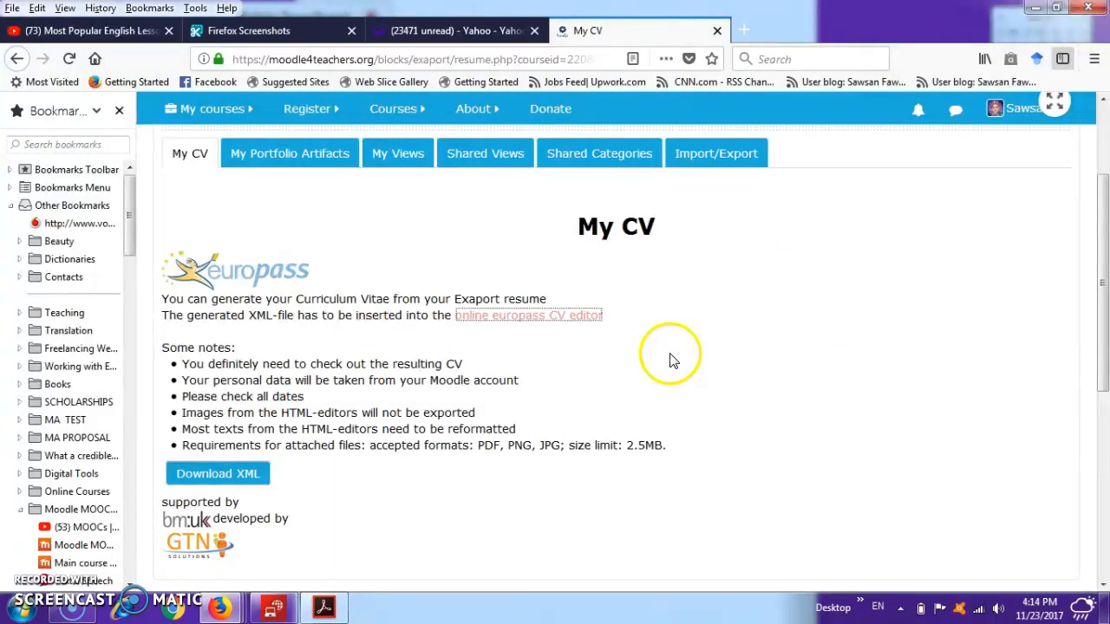
# - Create a new category named Teaching in My Portfolio Artifacts and save it
pyautogui.click(308, 165)
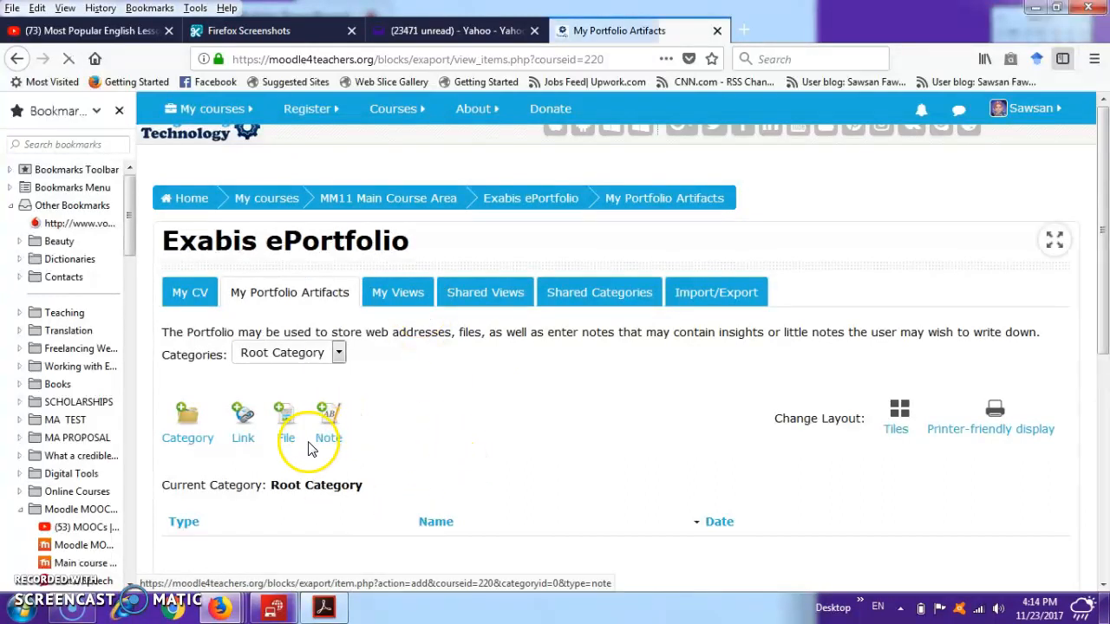
pyautogui.click(183, 420)
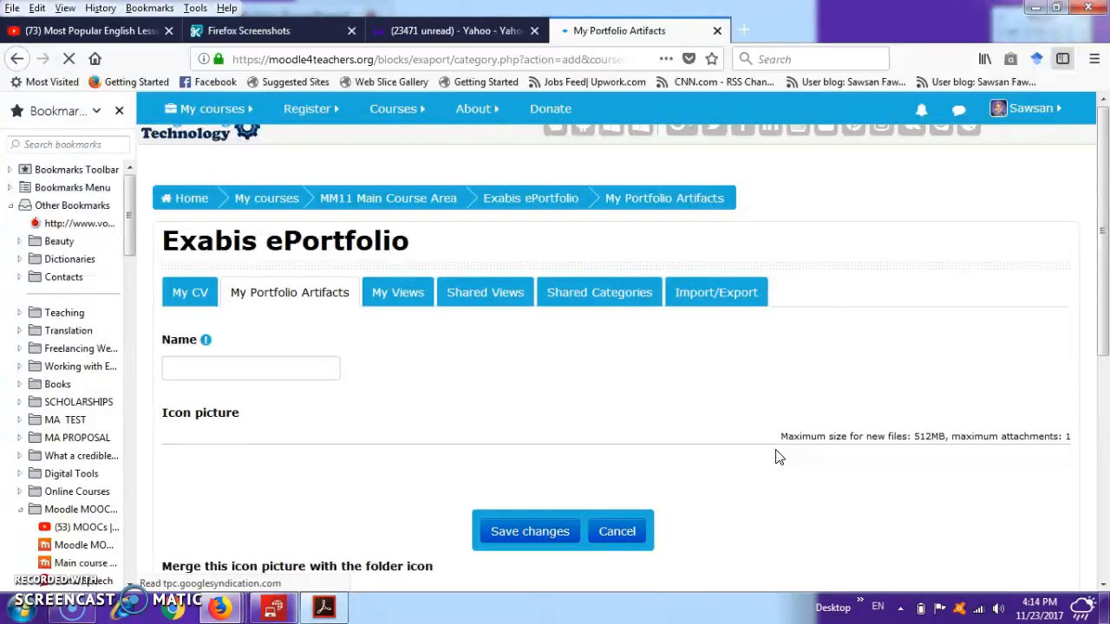
pyautogui.click(317, 370)
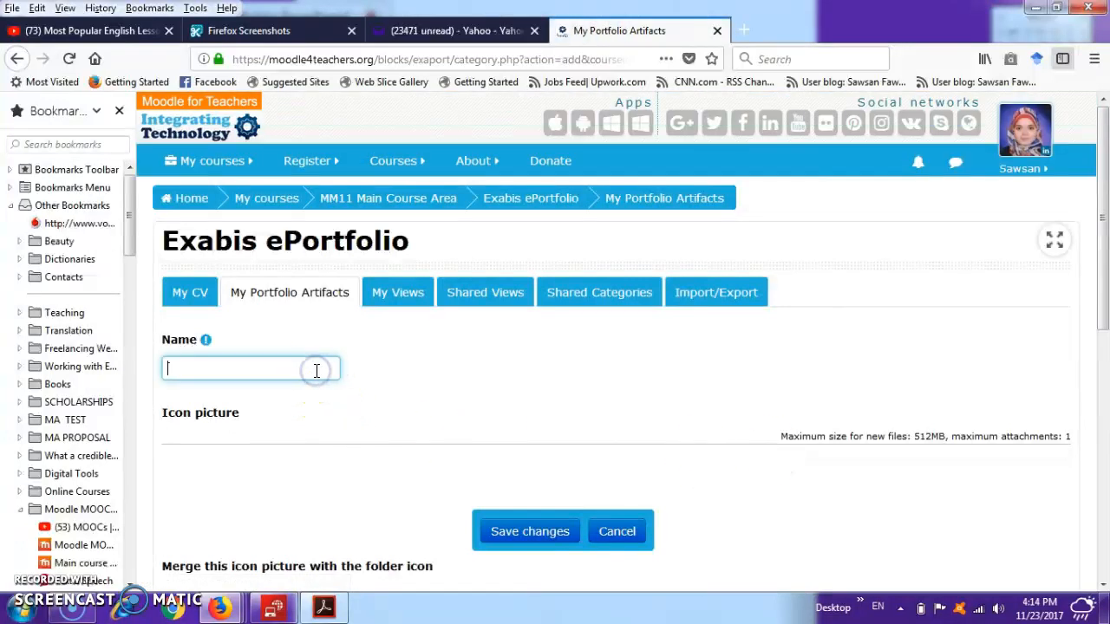
pyautogui.write('Teaching')
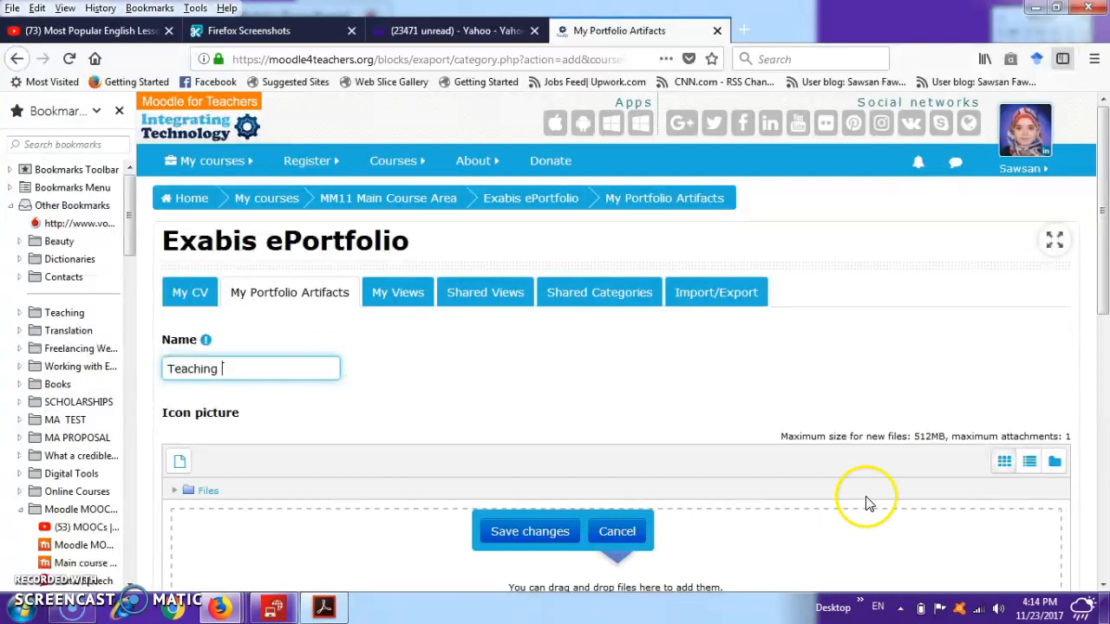
pyautogui.click(1103, 586)
pyautogui.click(1103, 587)
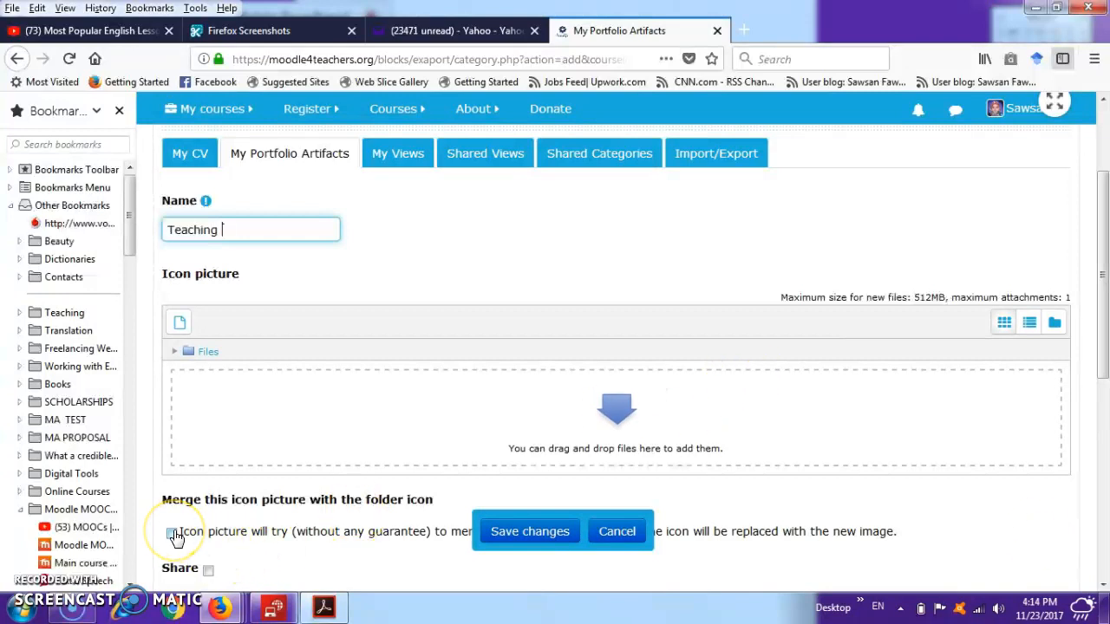
pyautogui.click(534, 532)
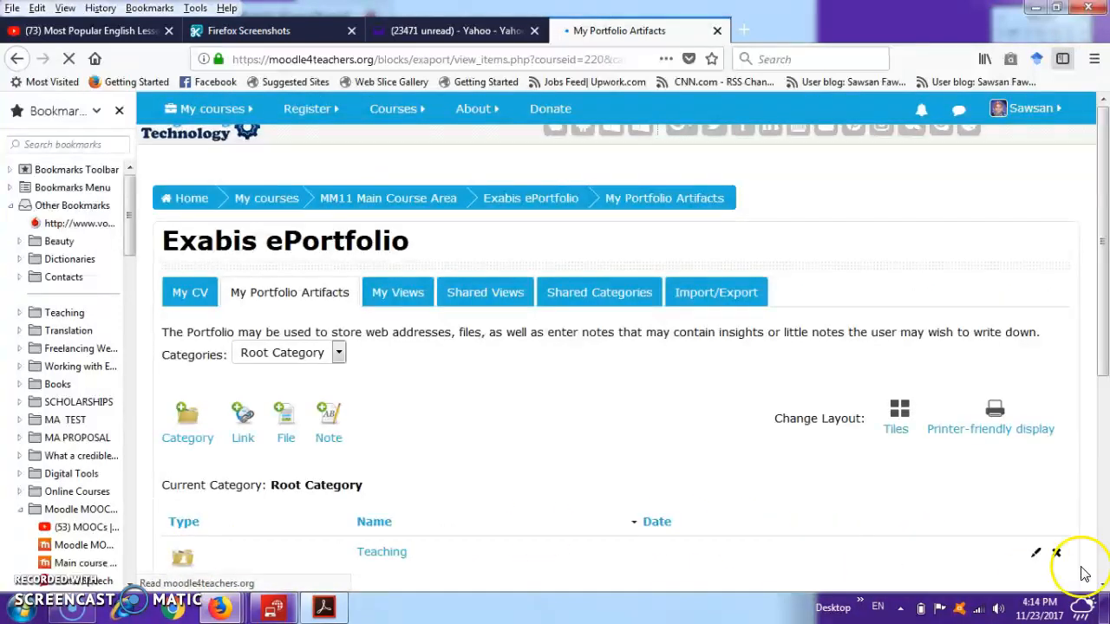
# - Open the Teaching category and start a new file artifact titled LP, assigned to the Teaching category
pyautogui.scroll(-2, 656, 434)
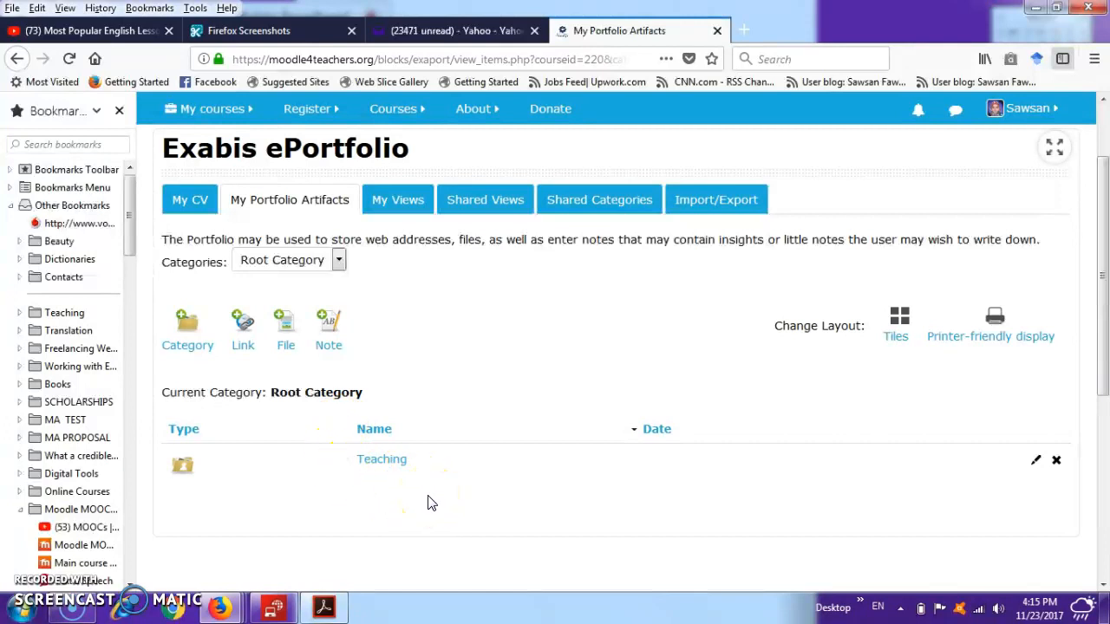
pyautogui.click(393, 466)
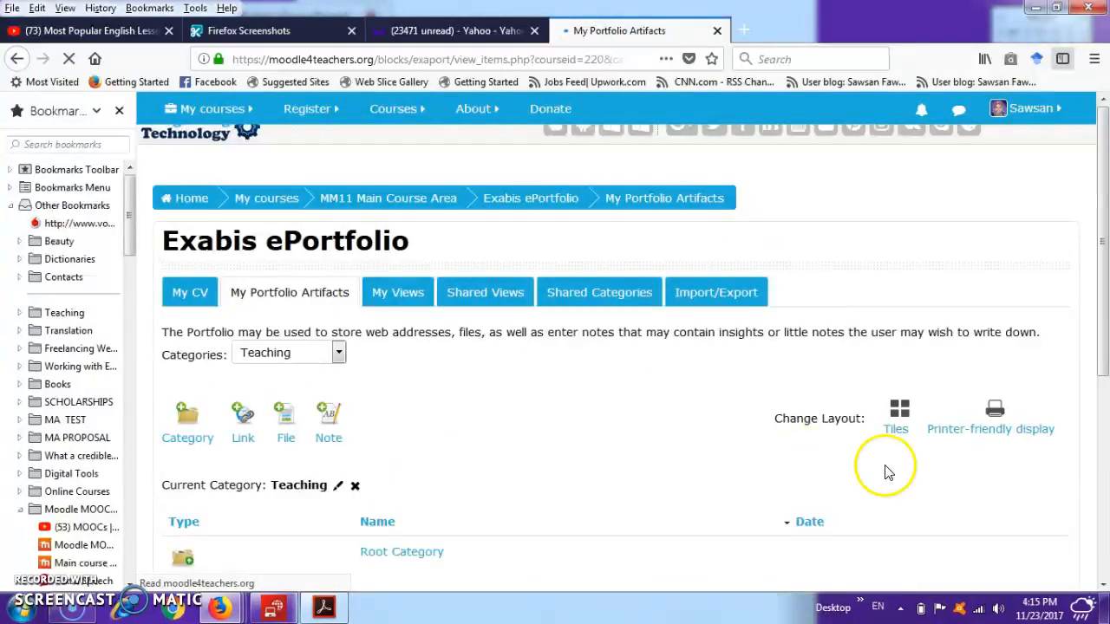
pyautogui.scroll(-2, 954, 564)
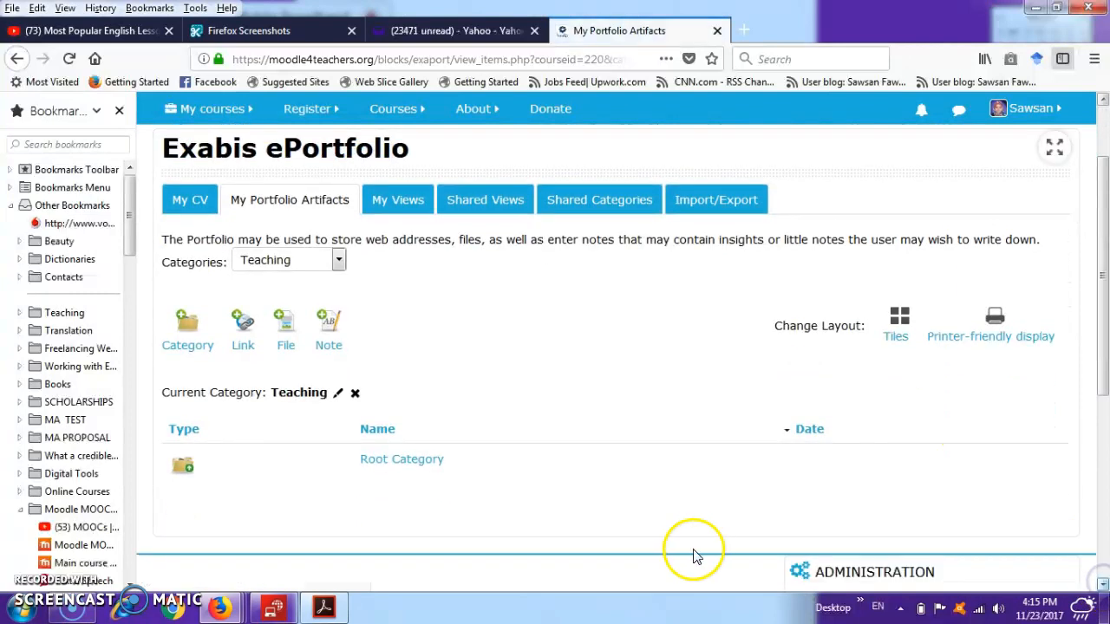
pyautogui.click(287, 333)
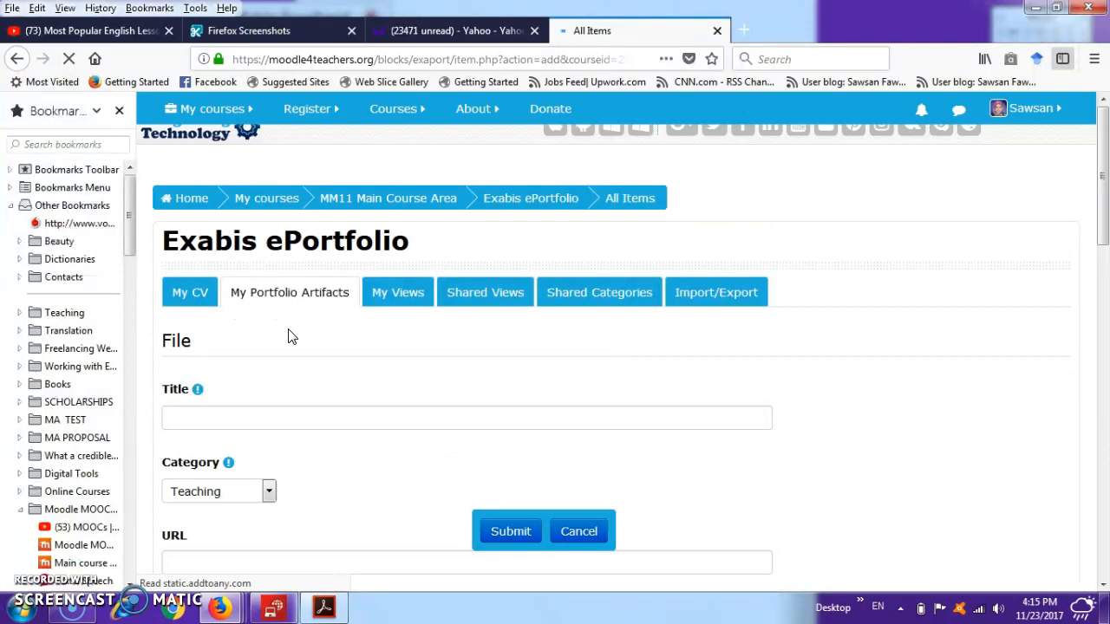
pyautogui.click(17, 58)
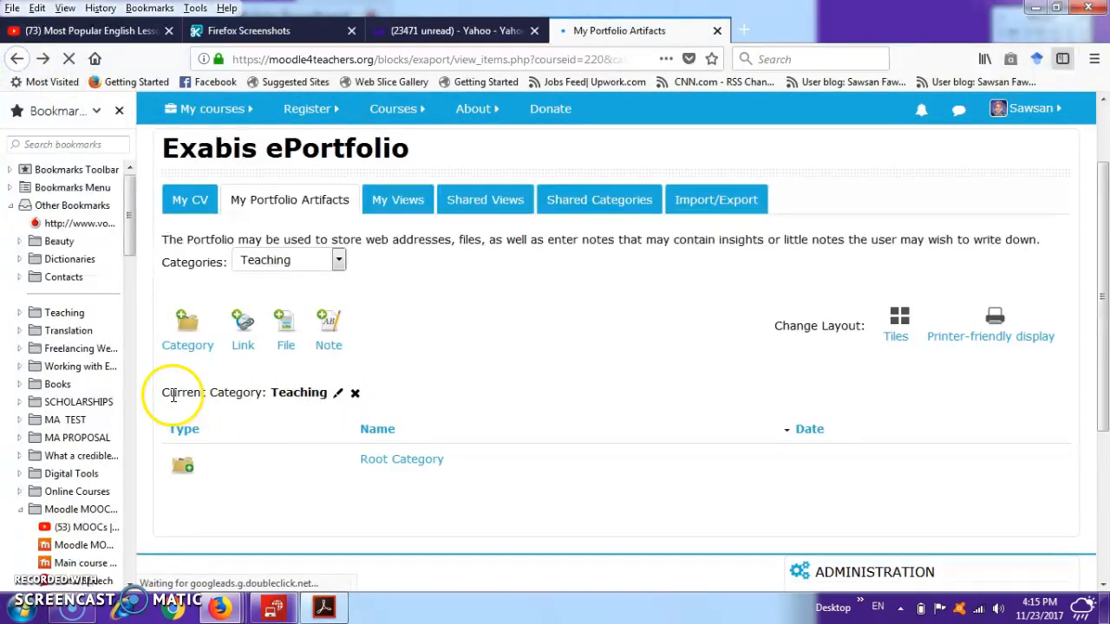
pyautogui.click(285, 323)
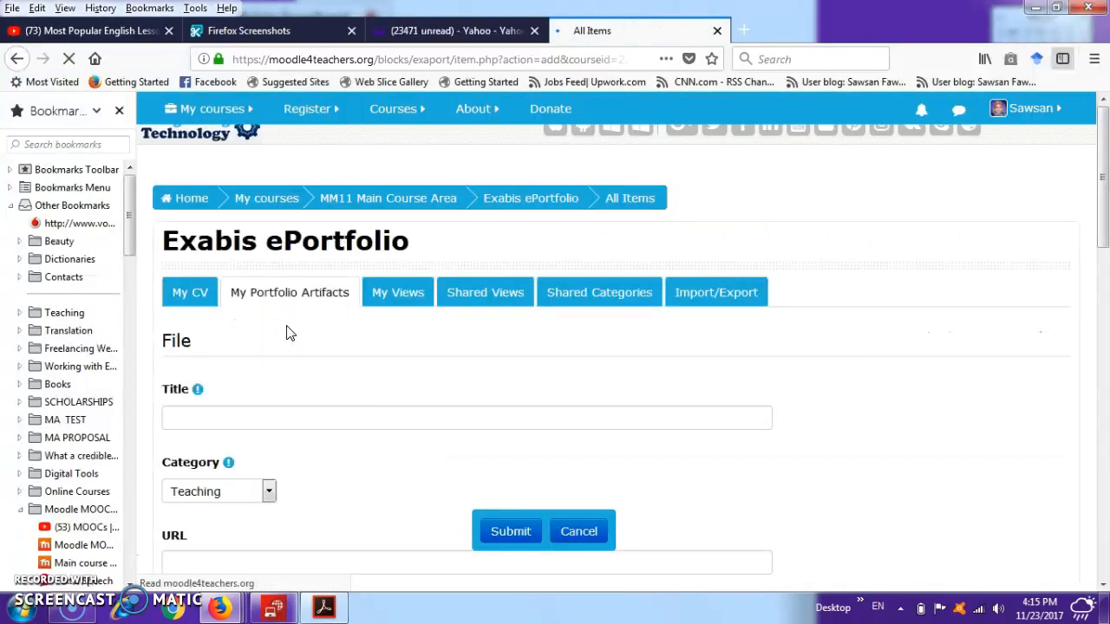
pyautogui.click(287, 416)
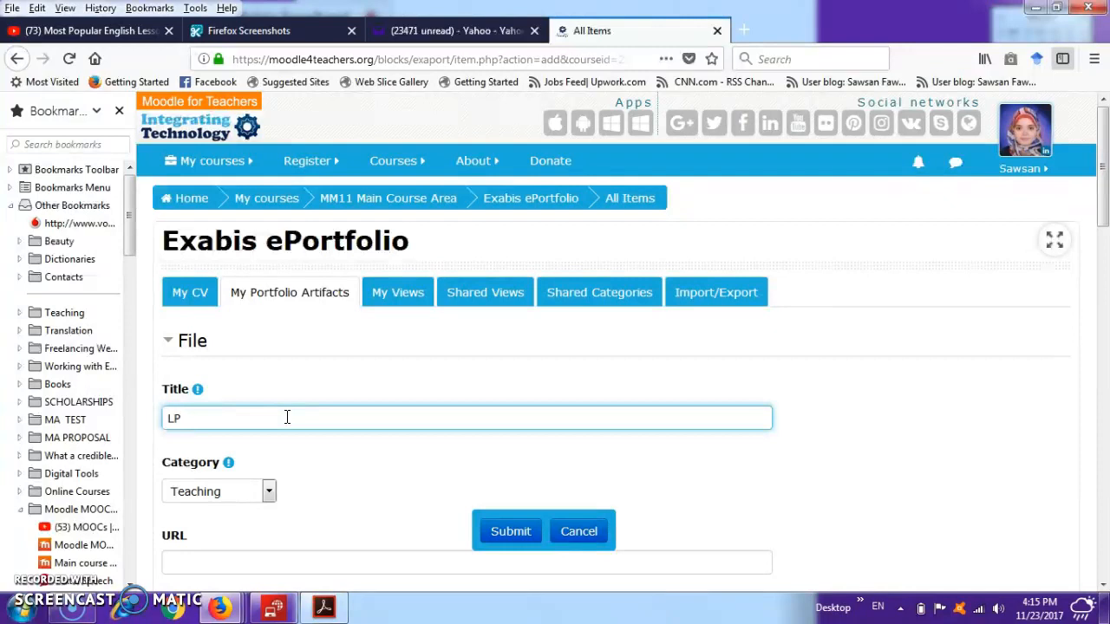
pyautogui.write('LP')
pyautogui.click(268, 493)
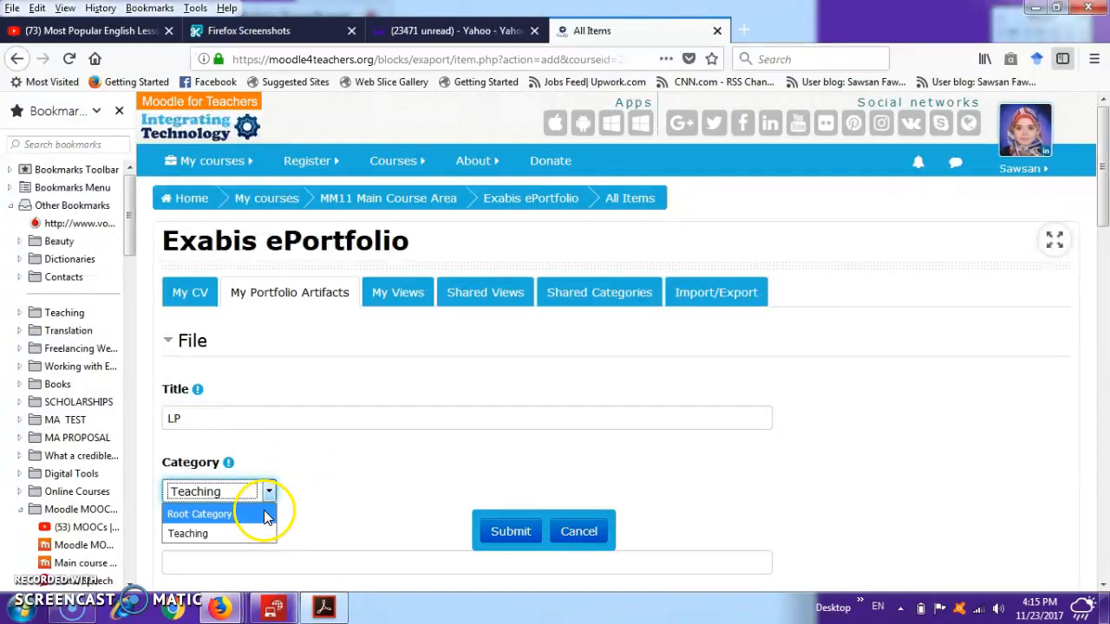
pyautogui.click(264, 534)
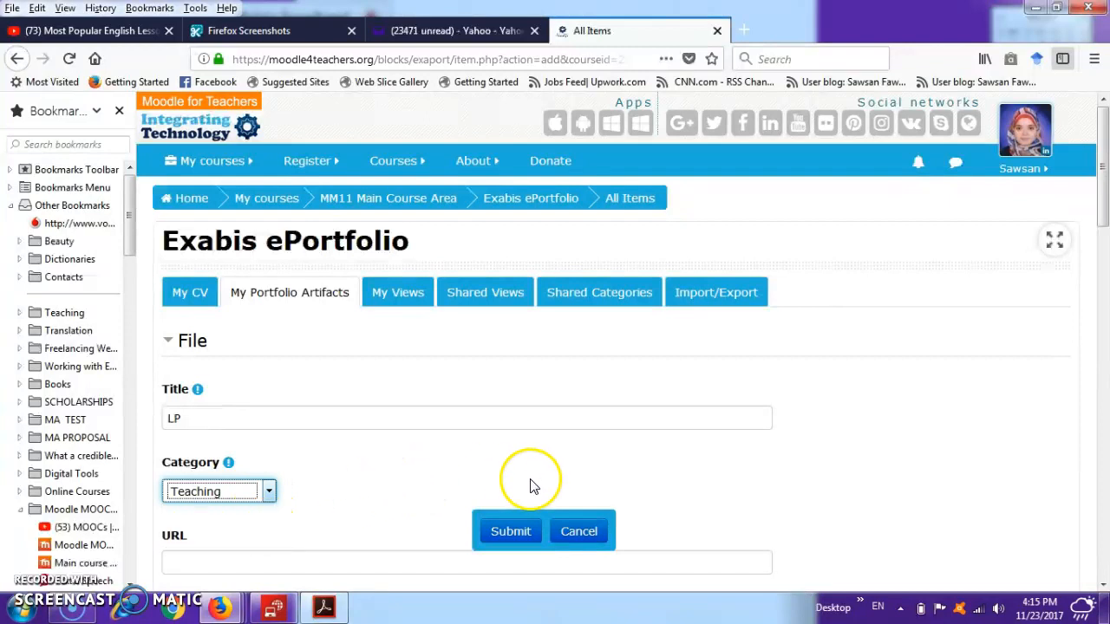
# - Upload 4. Lesson Planning.pdf as the LP artifact's file and submit the artifact
pyautogui.scroll(-3, 737, 486)
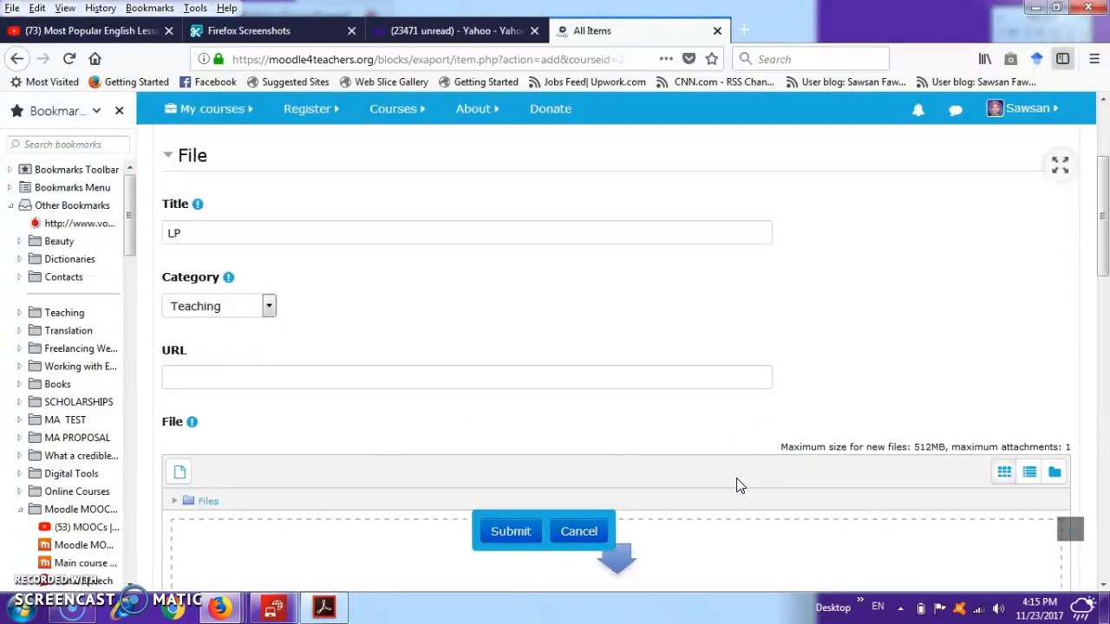
pyautogui.scroll(-2, 738, 485)
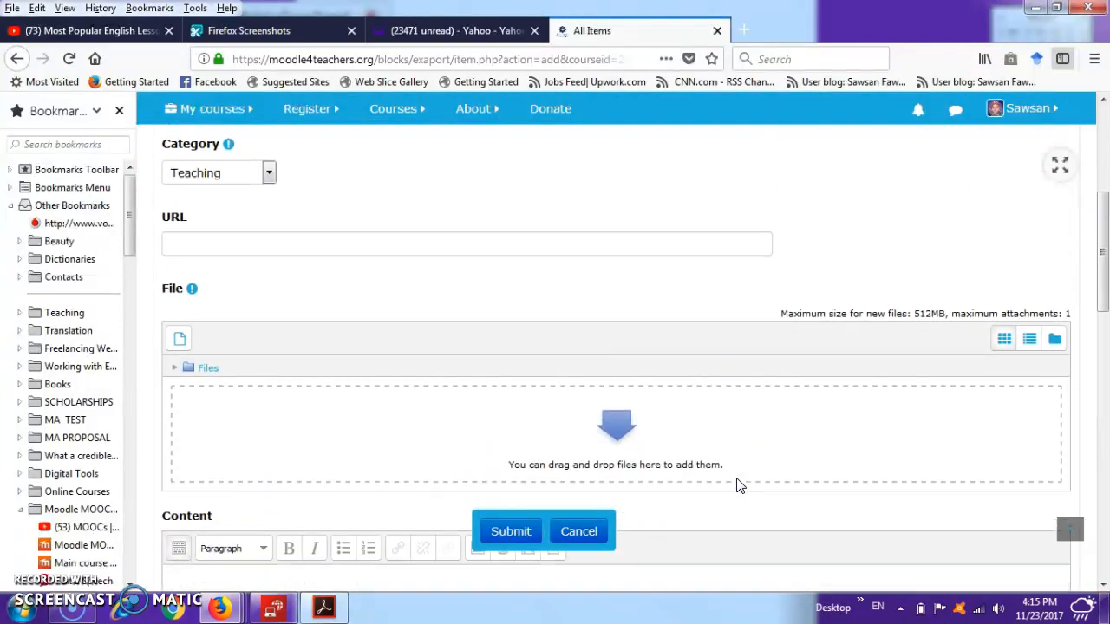
pyautogui.click(180, 336)
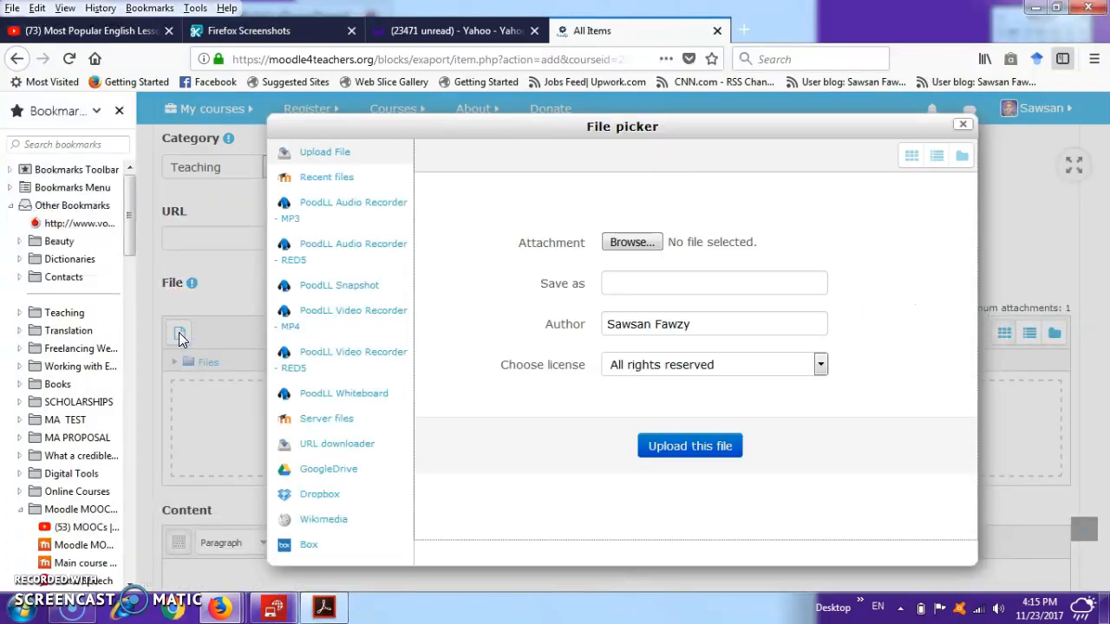
pyautogui.click(631, 243)
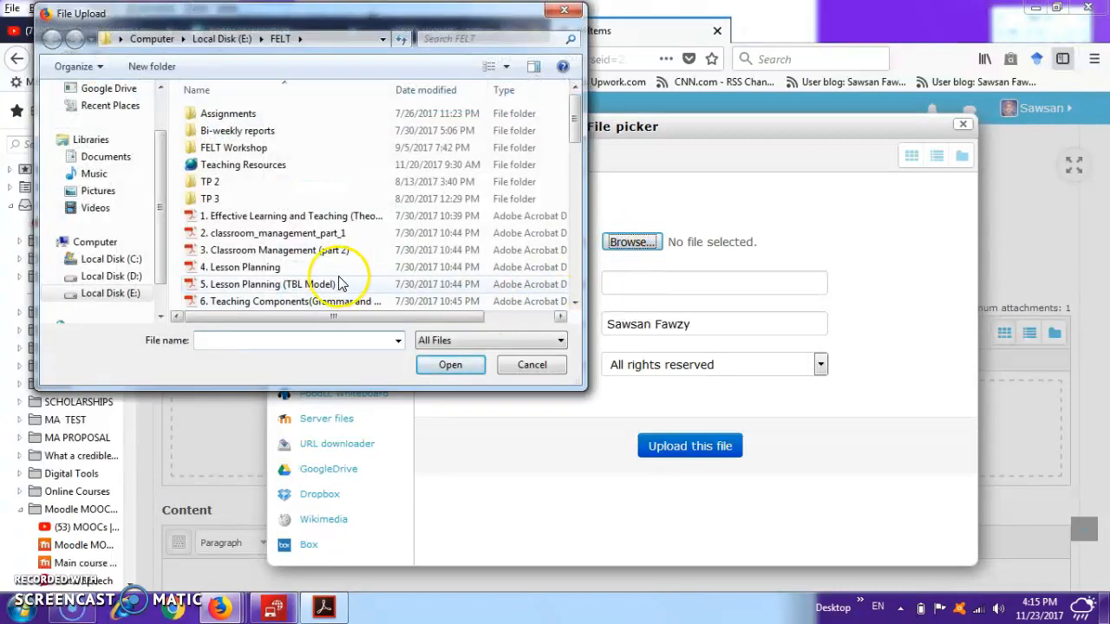
pyautogui.doubleClick(328, 269)
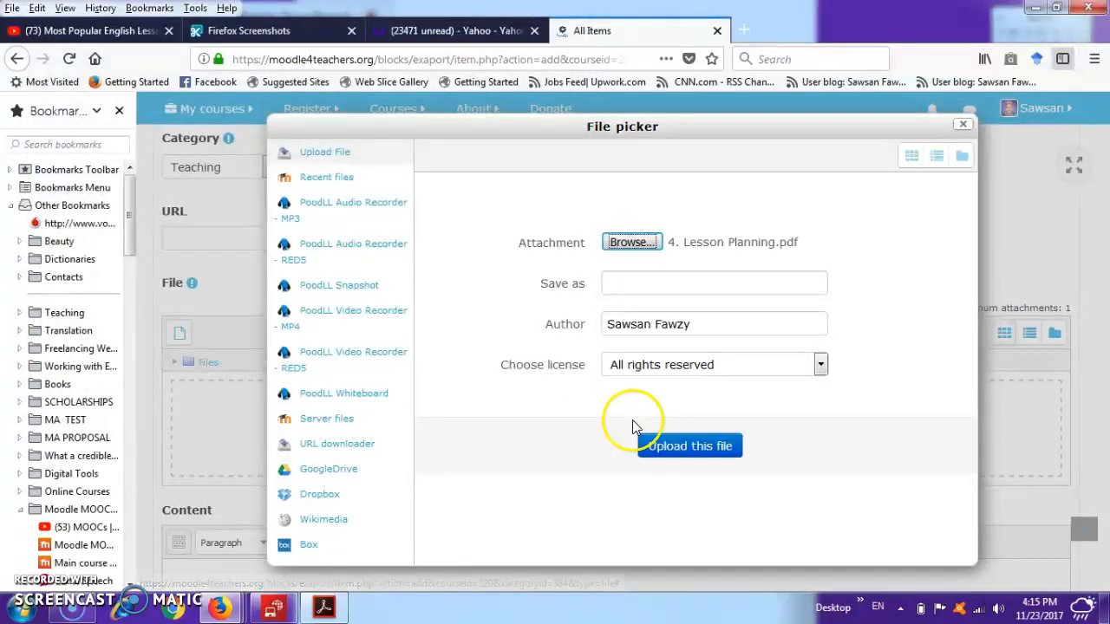
pyautogui.click(687, 453)
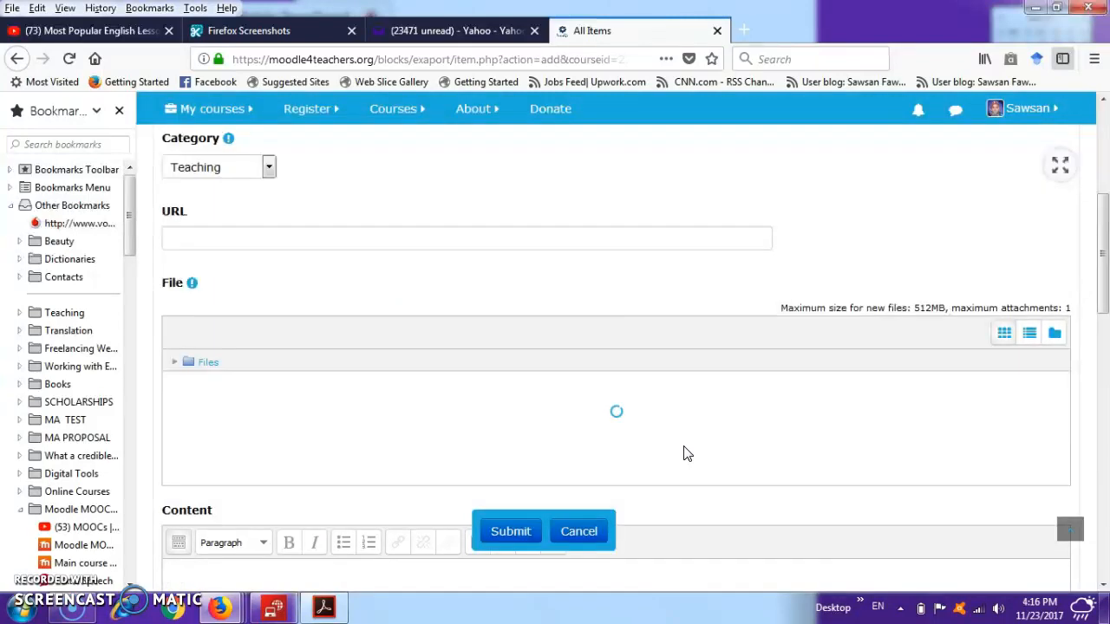
pyautogui.click(510, 531)
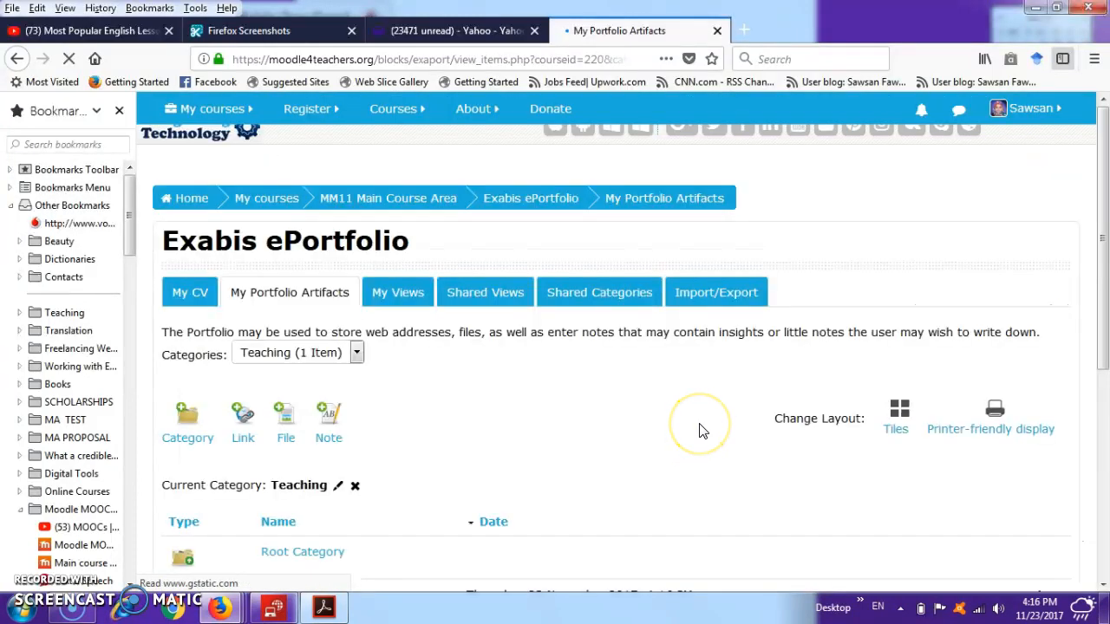
# - Open the LP artifact's attached PDF, look through its pages, and return to the artifact's page
pyautogui.click(1102, 585)
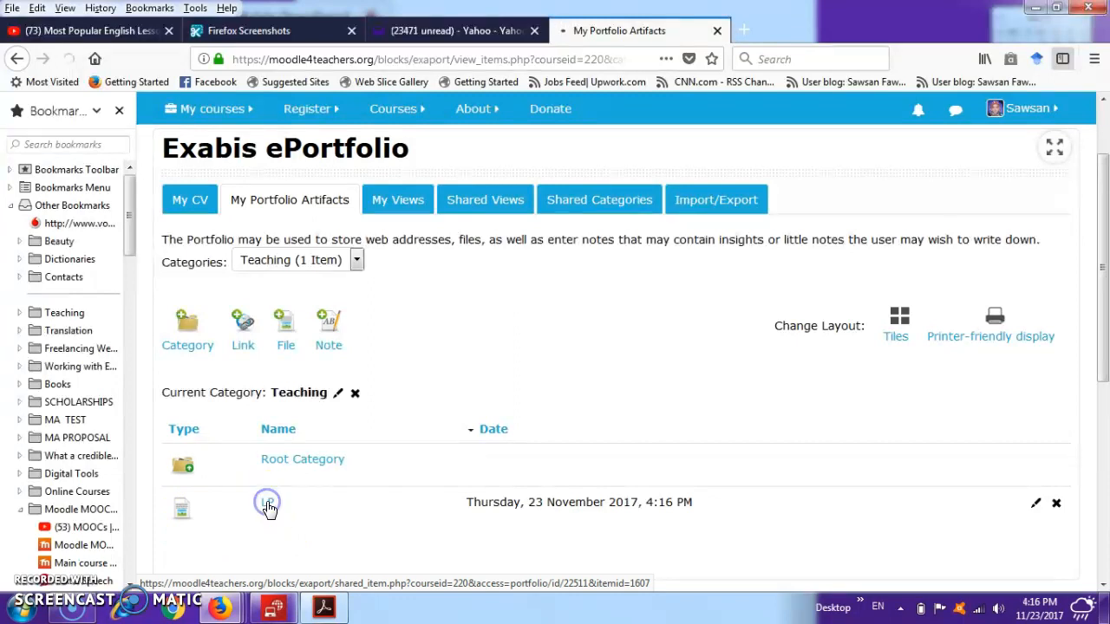
pyautogui.click(268, 506)
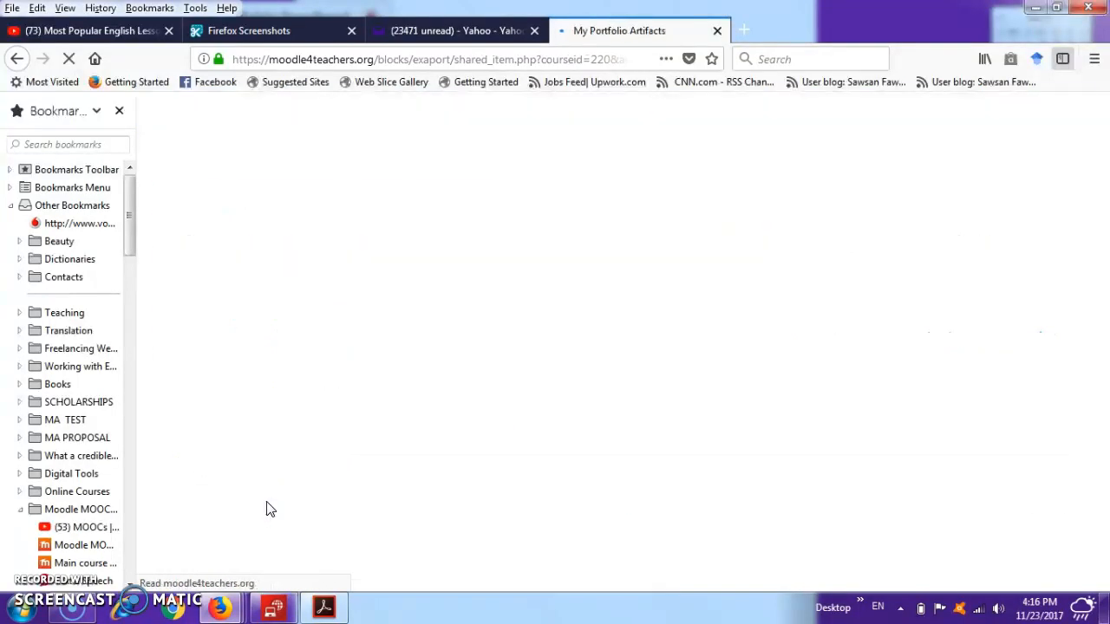
pyautogui.click(189, 321)
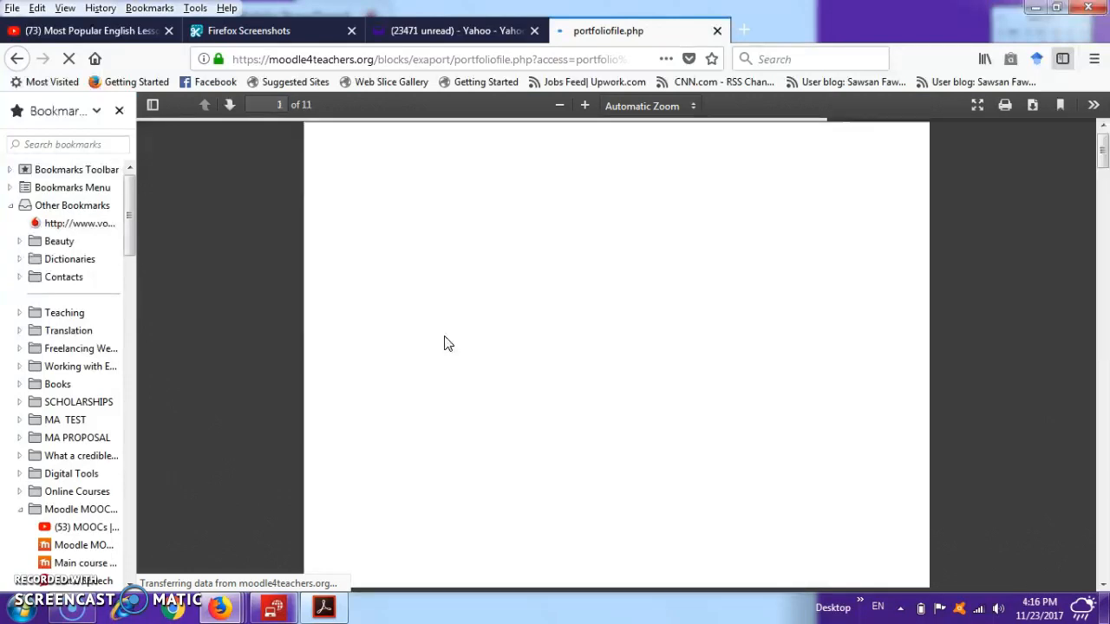
pyautogui.scroll(-5, 444, 343)
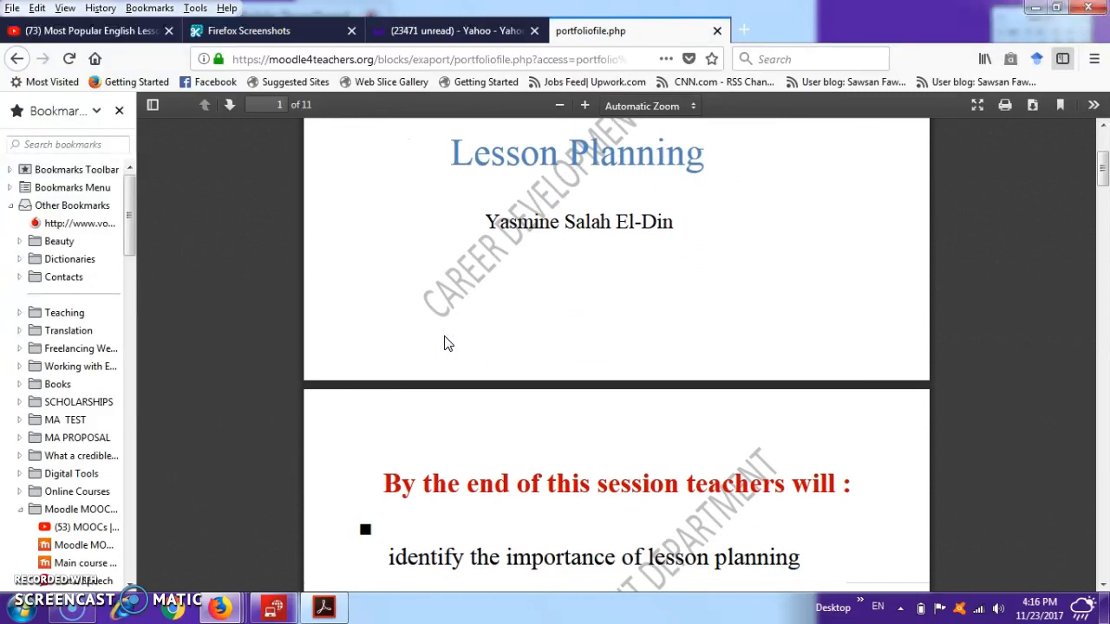
pyautogui.scroll(-20, 444, 343)
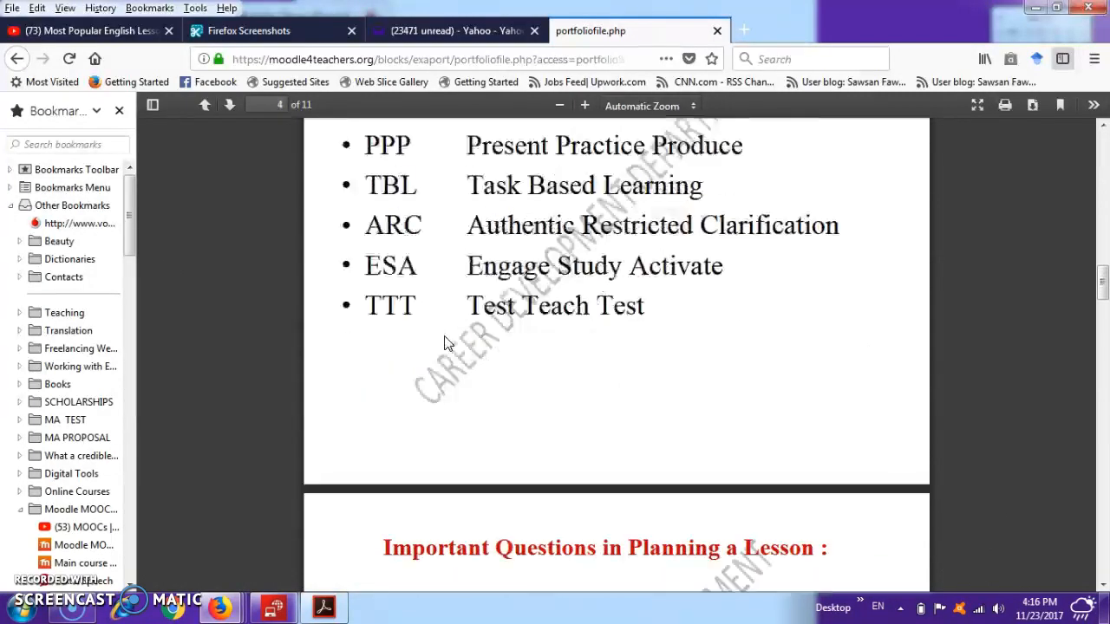
pyautogui.scroll(-1, 444, 343)
pyautogui.click(17, 58)
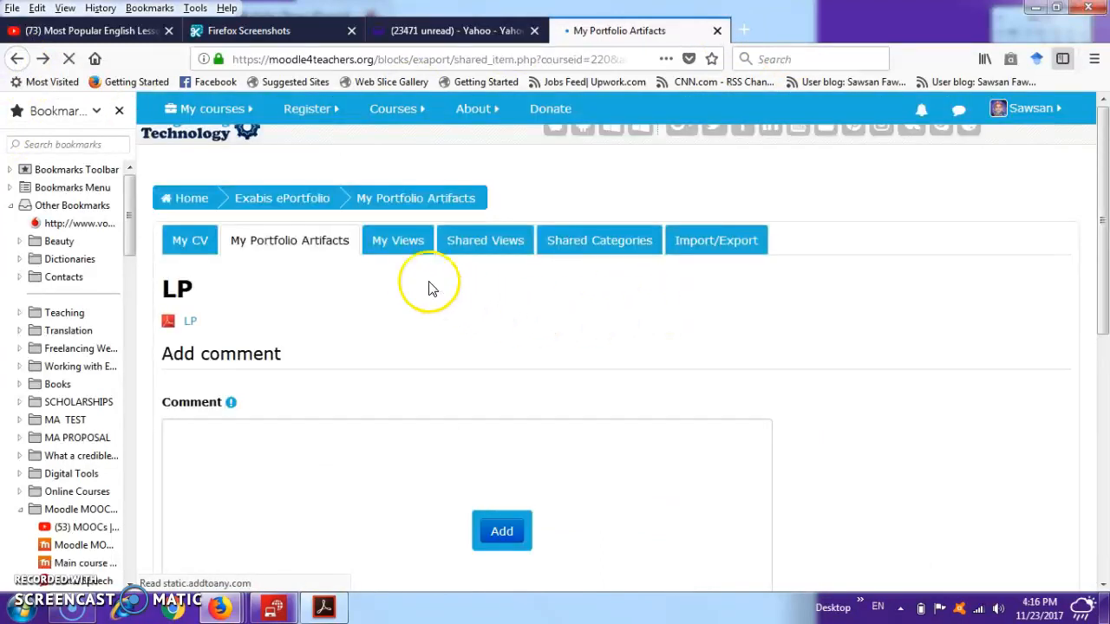
# - Create a new view titled Grants in My Views, leaving the description empty, and save it
pyautogui.click(399, 242)
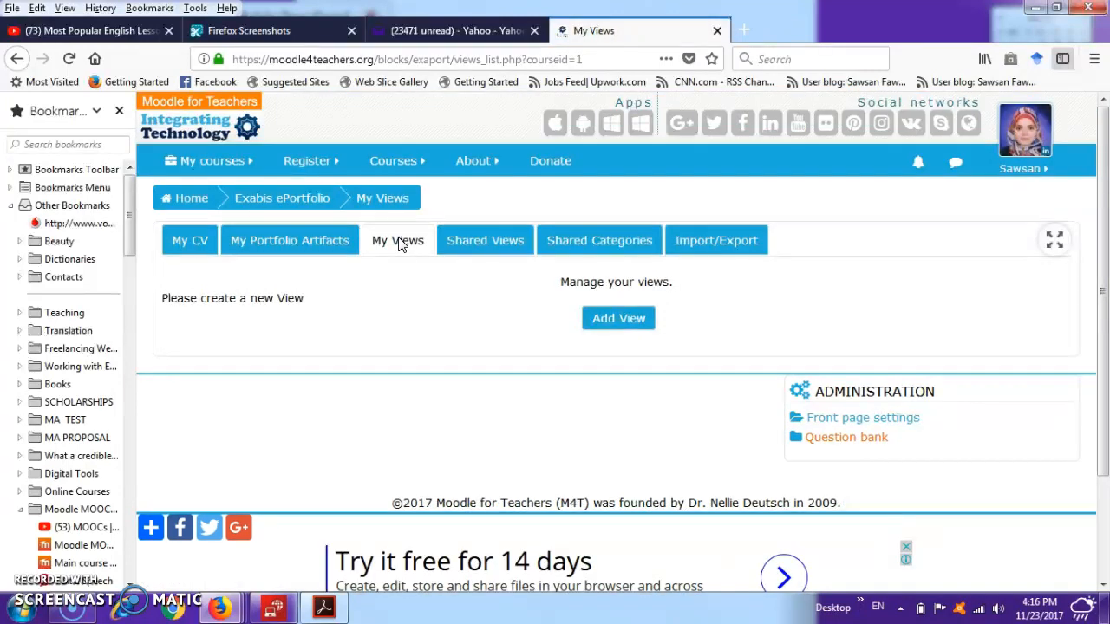
pyautogui.click(633, 320)
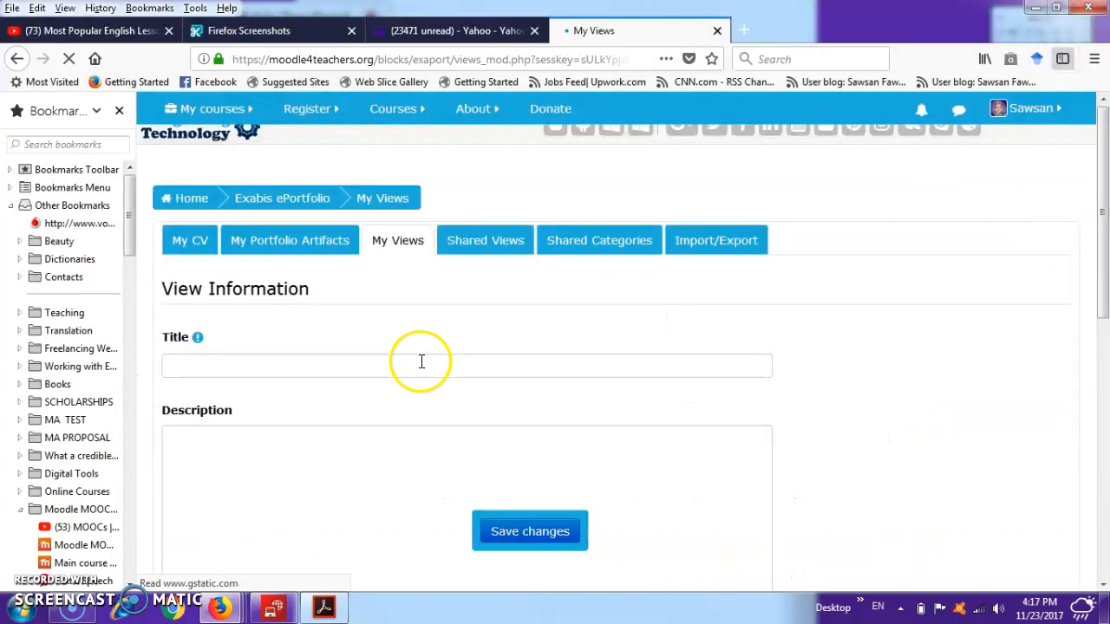
pyautogui.click(379, 366)
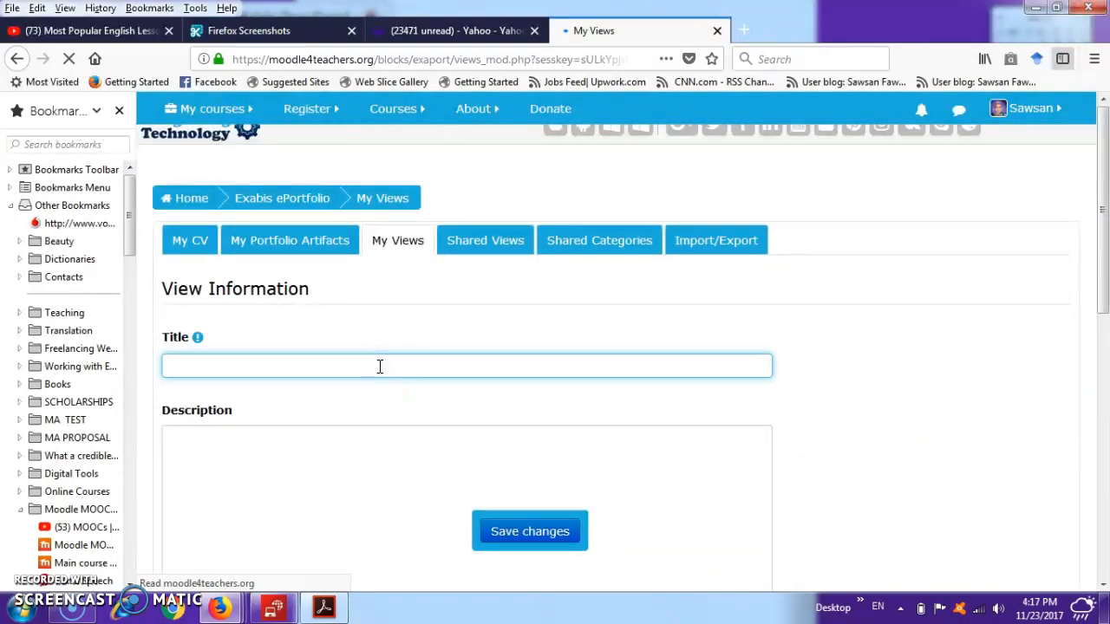
pyautogui.write('Grants')
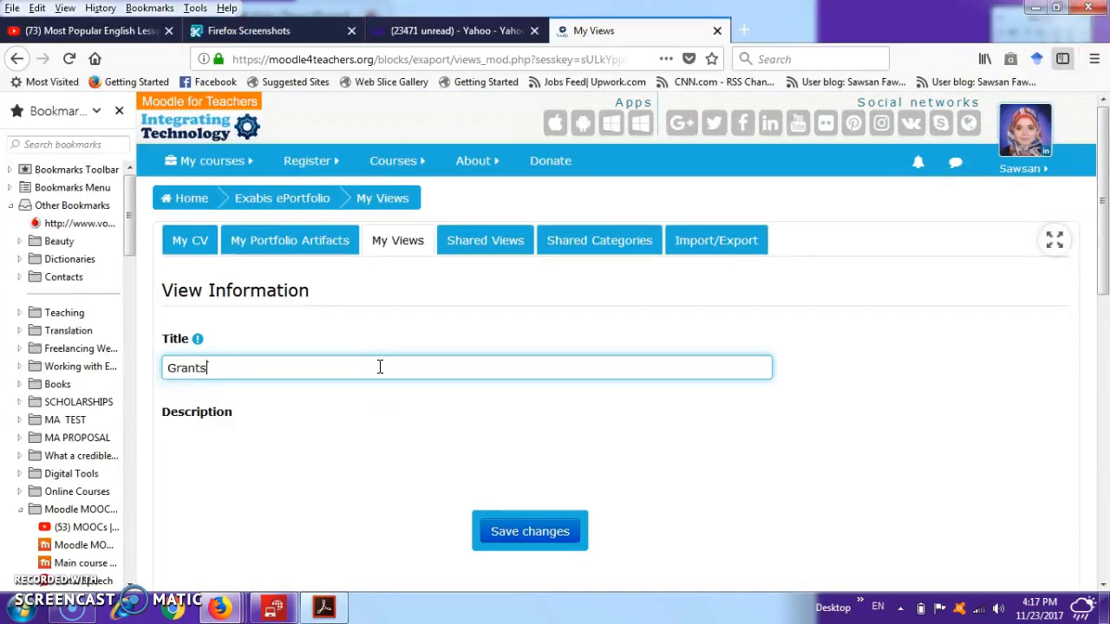
pyautogui.click(1103, 586)
pyautogui.click(1103, 584)
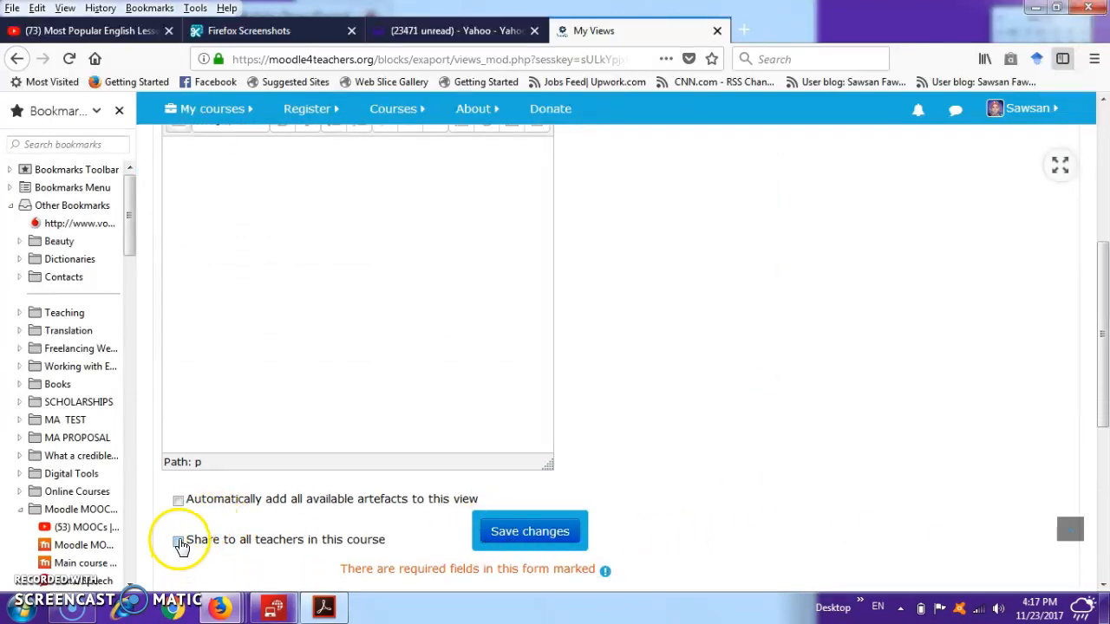
pyautogui.click(561, 538)
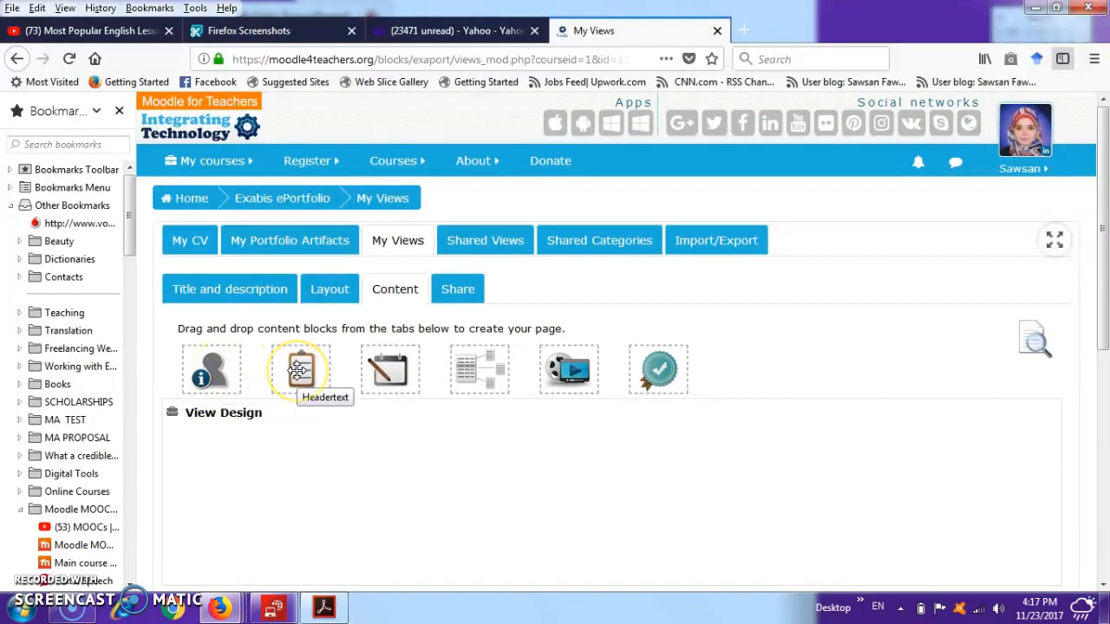
# - Add a headline block with the text Scholarships to the view's first column
pyautogui.moveTo(297, 370); pyautogui.dragTo(301, 465)
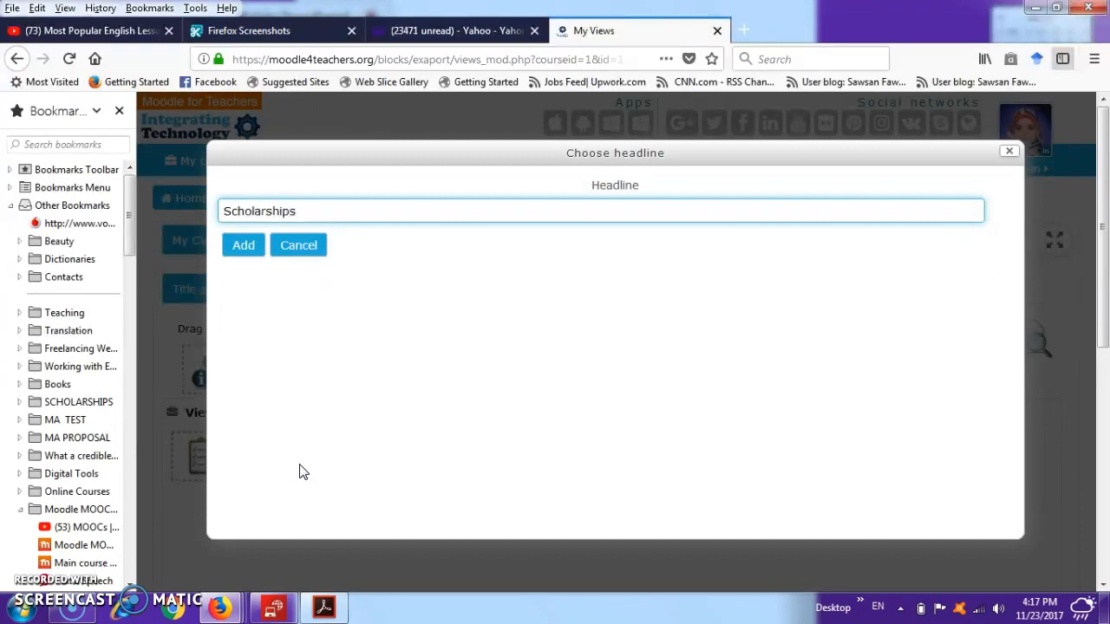
pyautogui.click(243, 246)
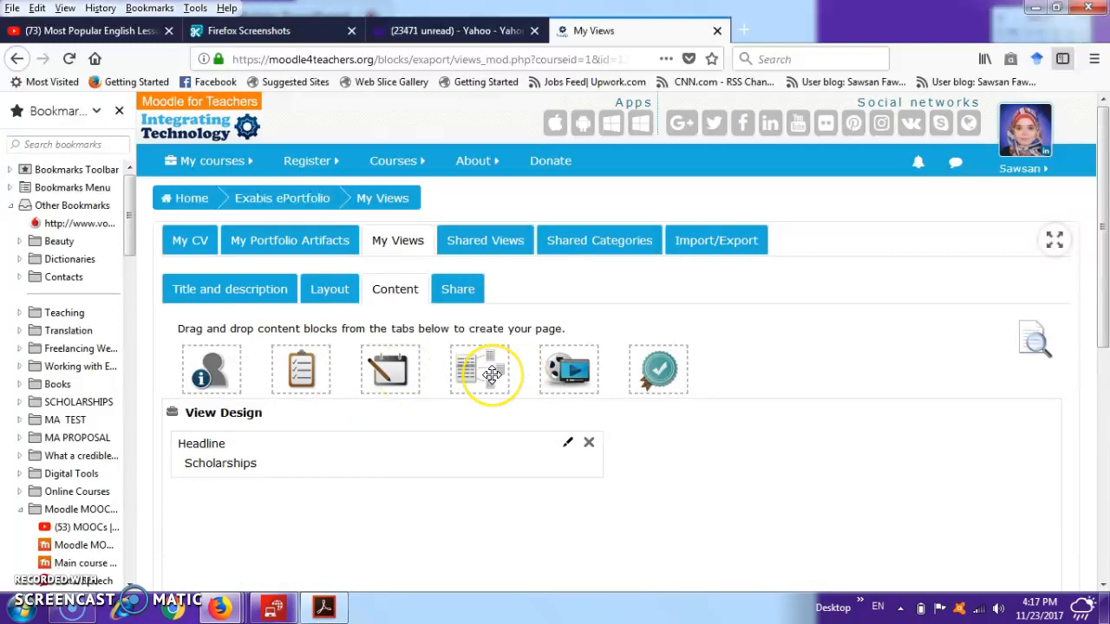
# - Add an item block below the headline with the shared artefacts CLIL LESSON LITTLE RED RIDING HOOD and My CLIL Padlet
pyautogui.moveTo(492, 372); pyautogui.dragTo(322, 564)
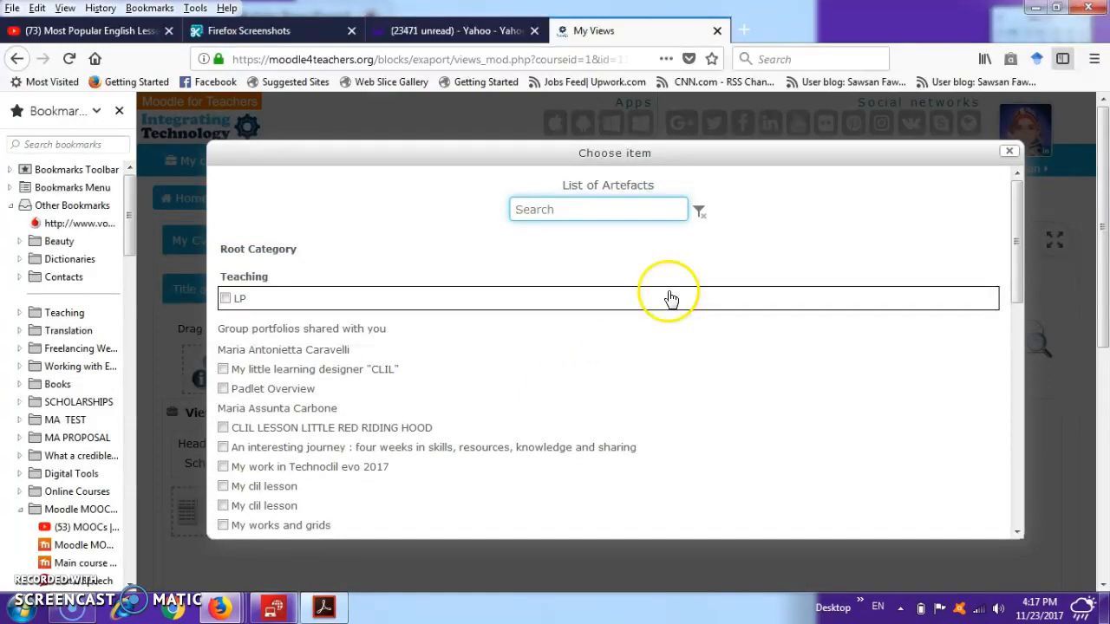
pyautogui.click(1017, 533)
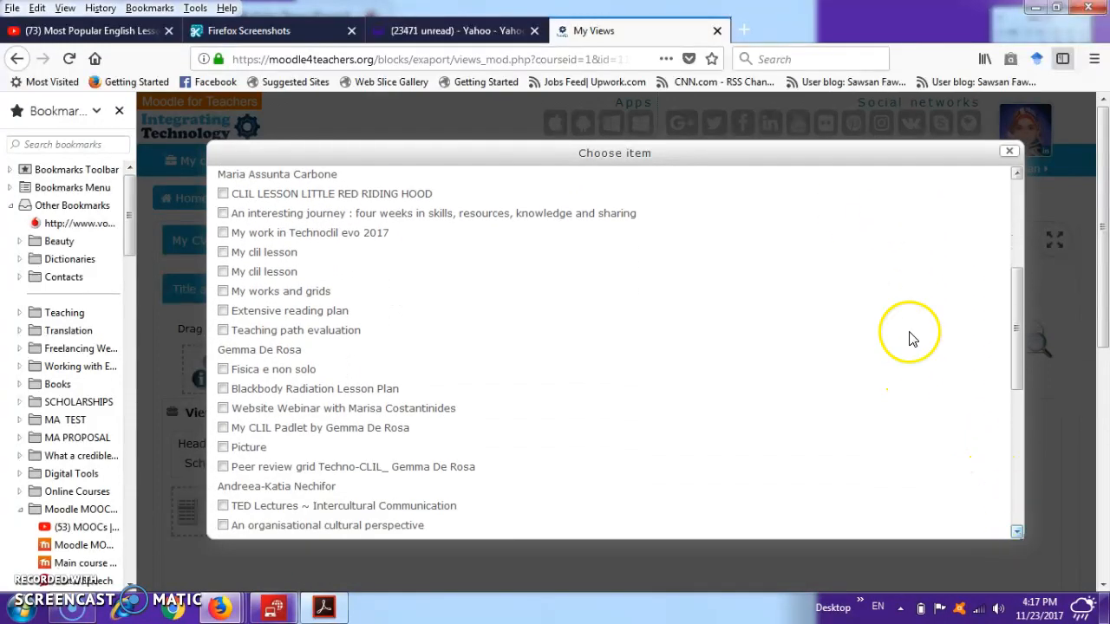
pyautogui.click(222, 195)
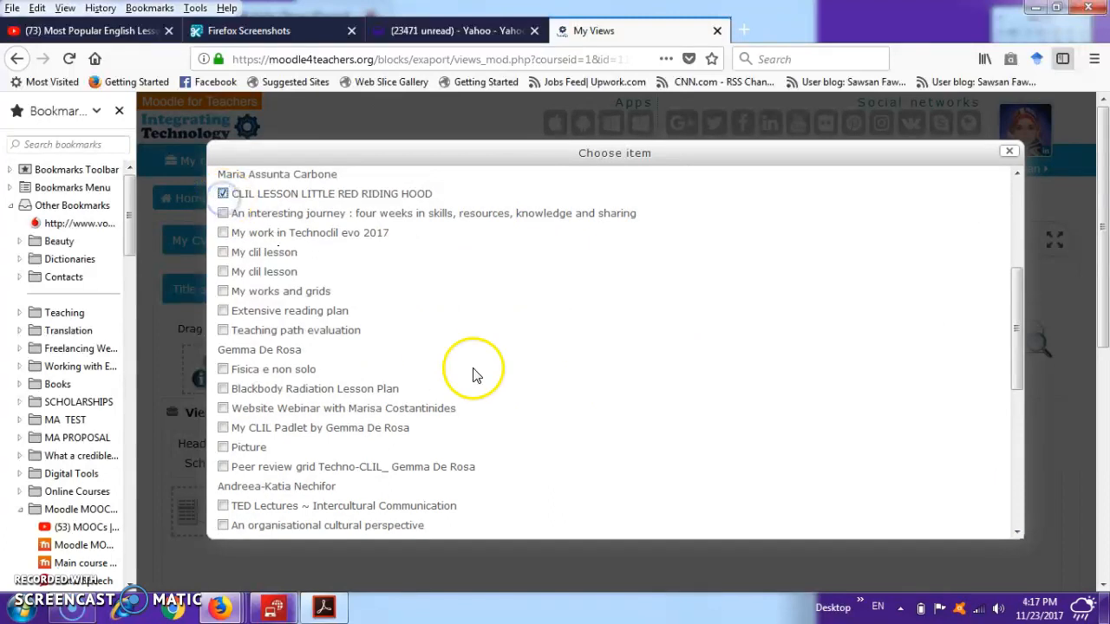
pyautogui.click(224, 428)
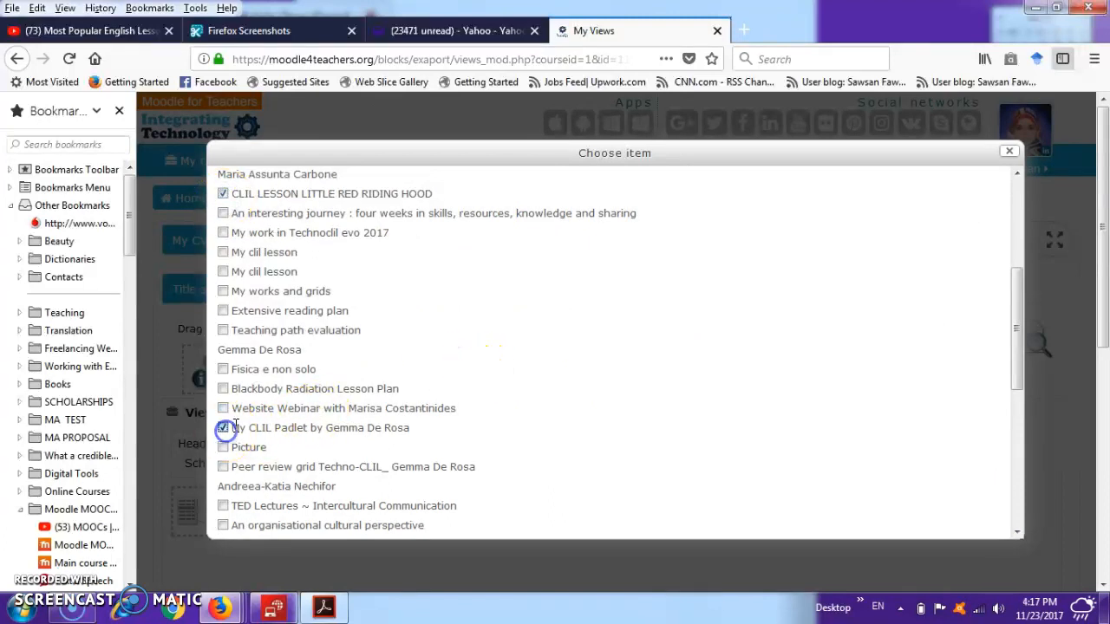
pyautogui.moveTo(1020, 352); pyautogui.dragTo(1027, 309)
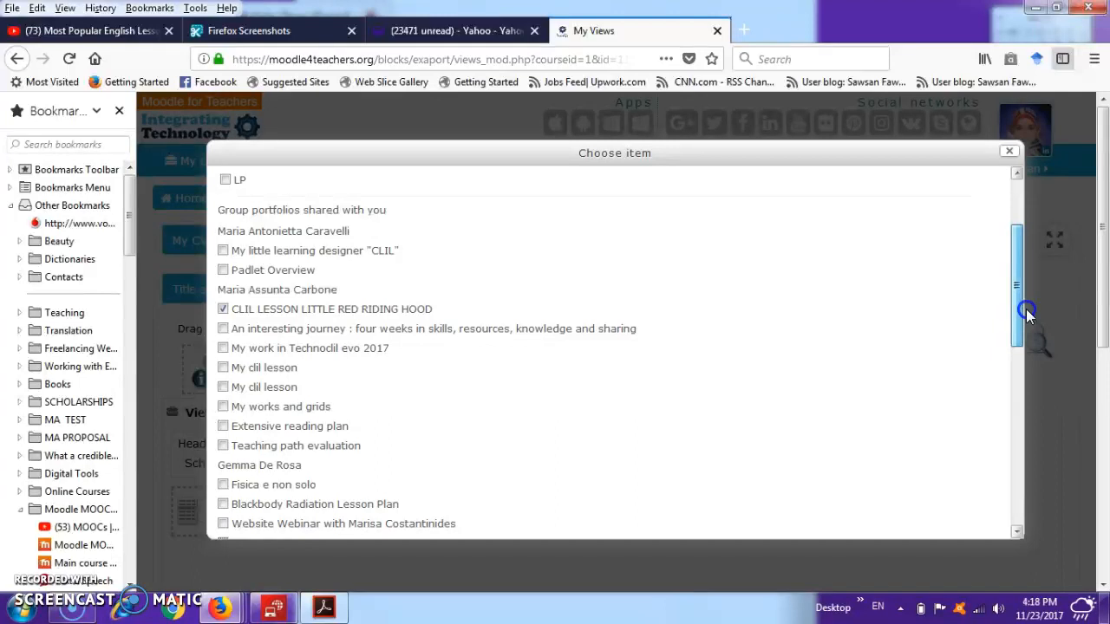
pyautogui.moveTo(1026, 309); pyautogui.dragTo(1019, 530)
pyautogui.click(247, 520)
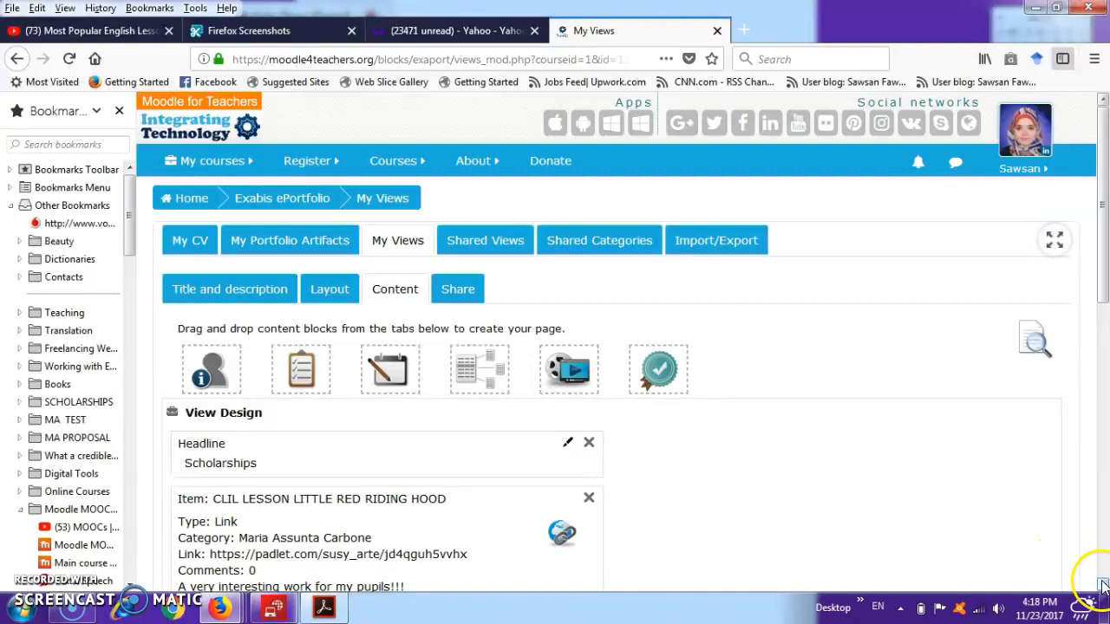
pyautogui.scroll(-4, 787, 353)
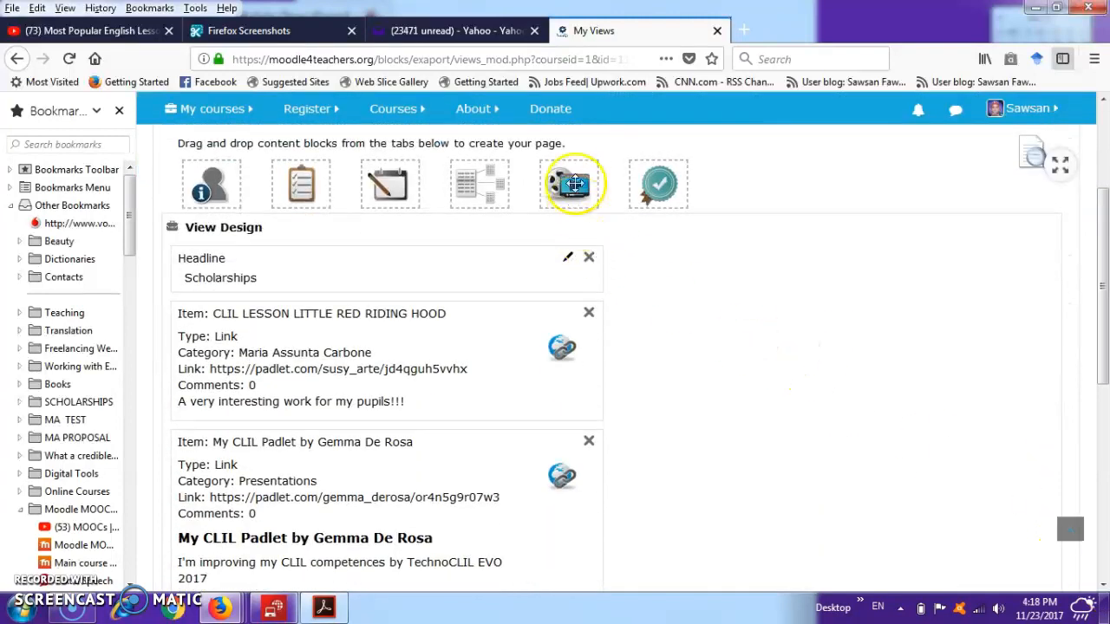
pyautogui.moveTo(569, 183); pyautogui.dragTo(726, 286)
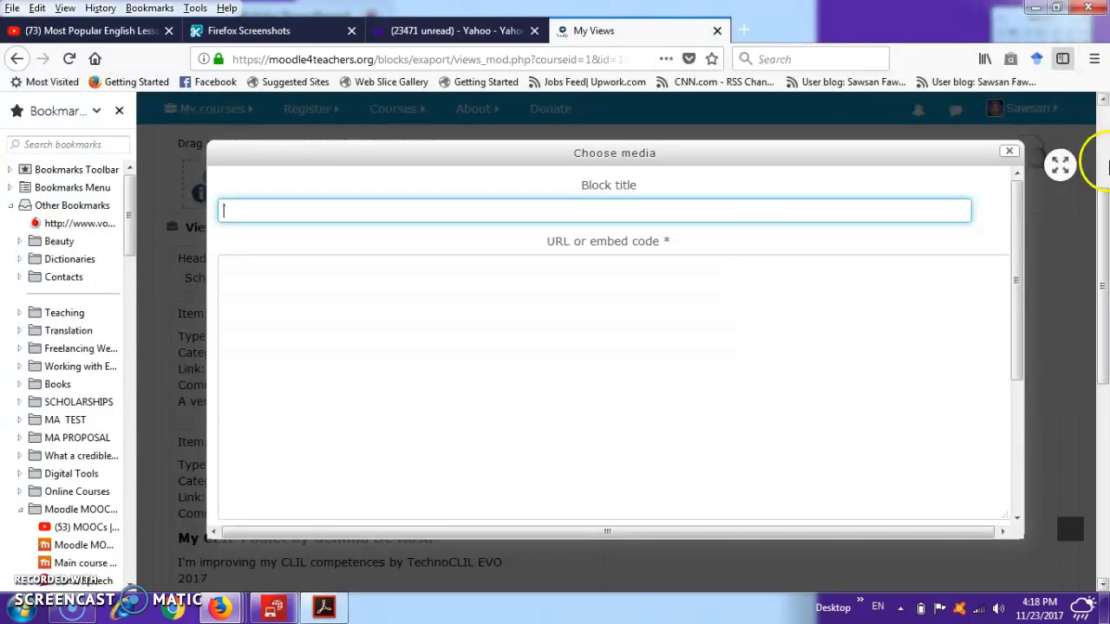
pyautogui.click(1007, 151)
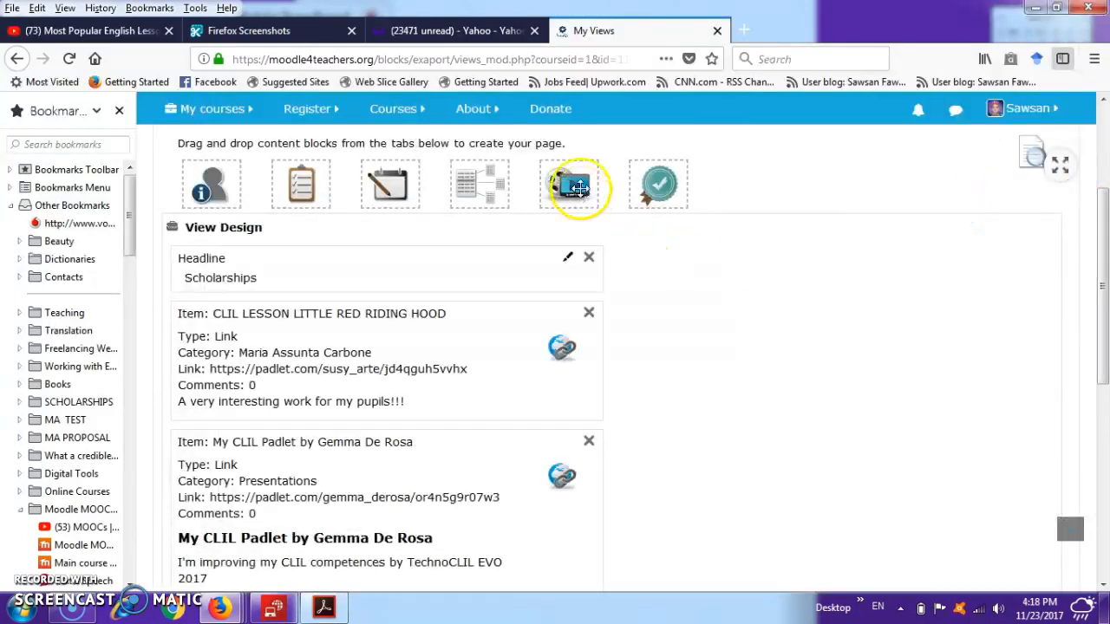
# - Place a media block in the view's empty second column and title it Media
pyautogui.moveTo(577, 174); pyautogui.dragTo(716, 295)
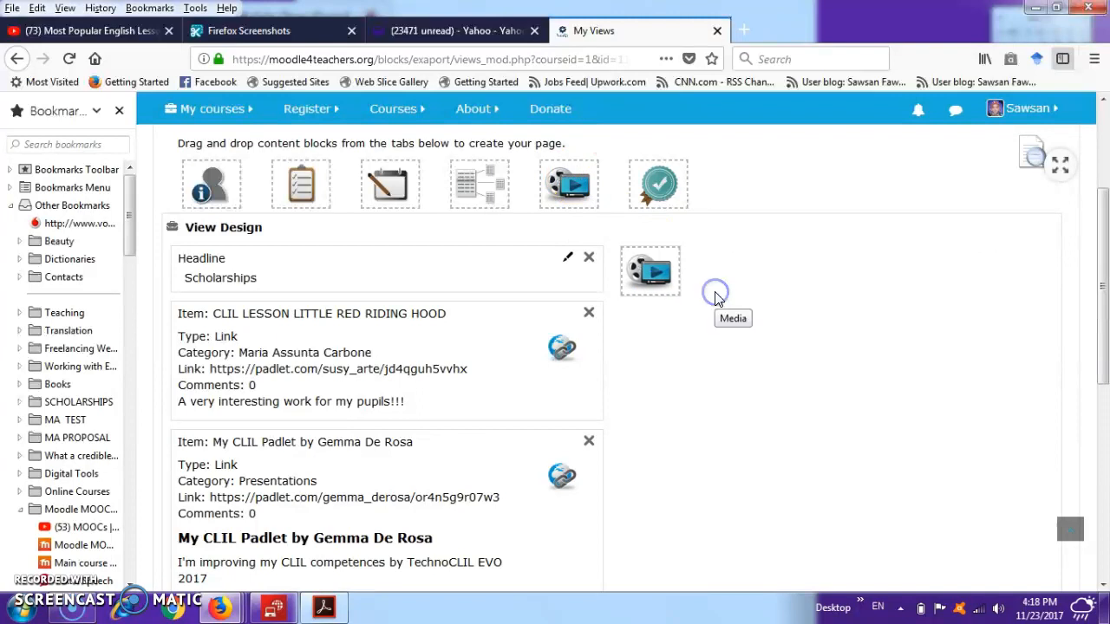
pyautogui.click(644, 213)
pyautogui.write('Media')
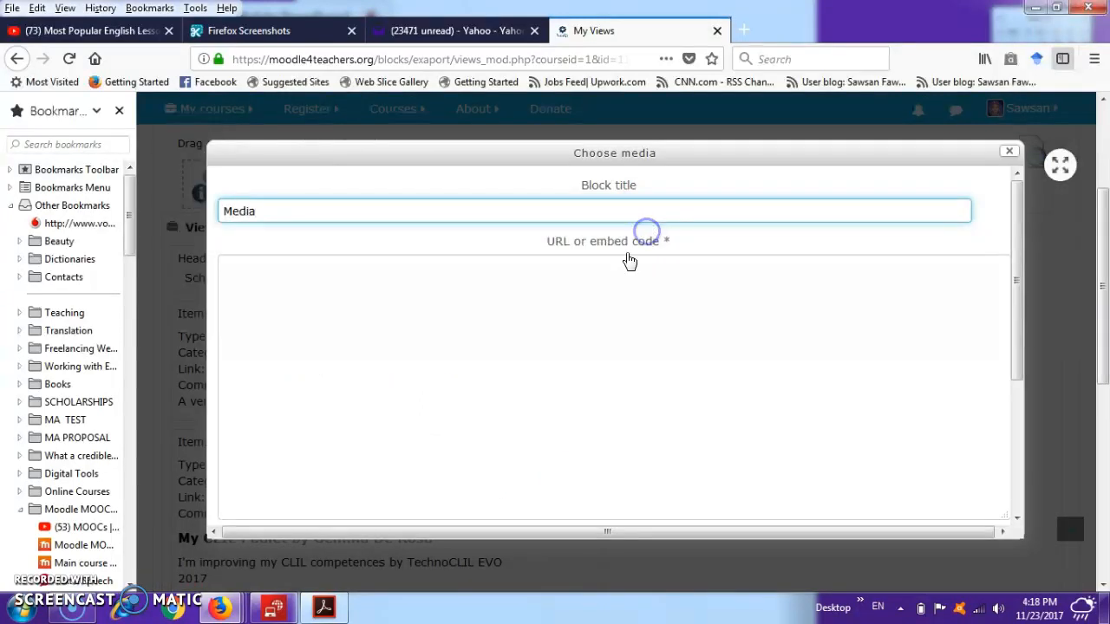
pyautogui.click(540, 293)
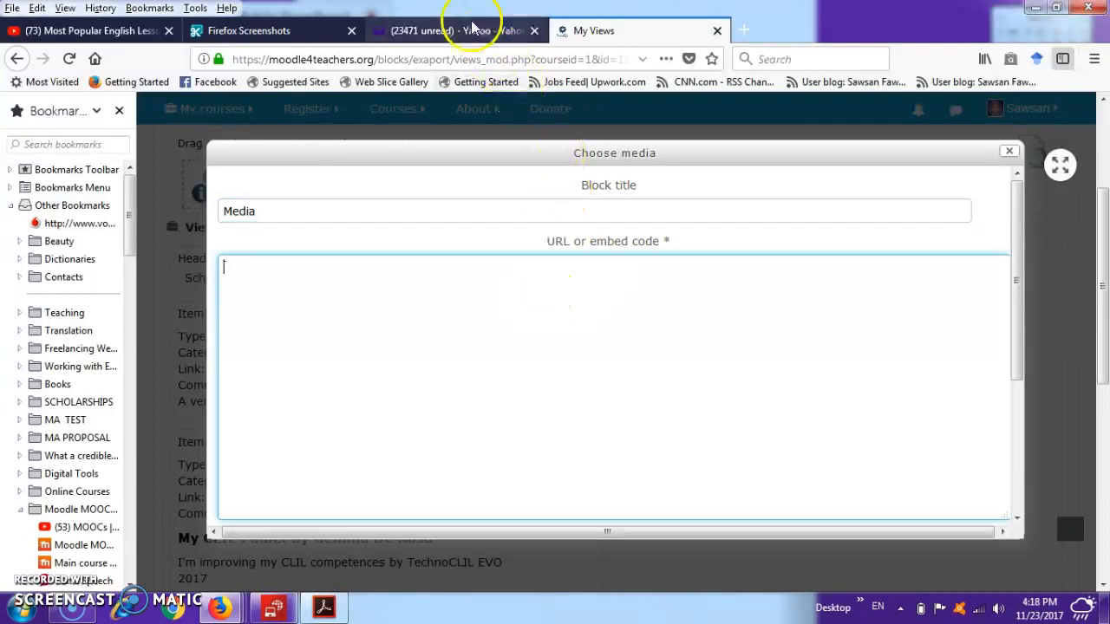
# - Copy the YouTube playlist's address from its open browser tab, paste it as the media block's URL, and add the block to the view
pyautogui.click(87, 30)
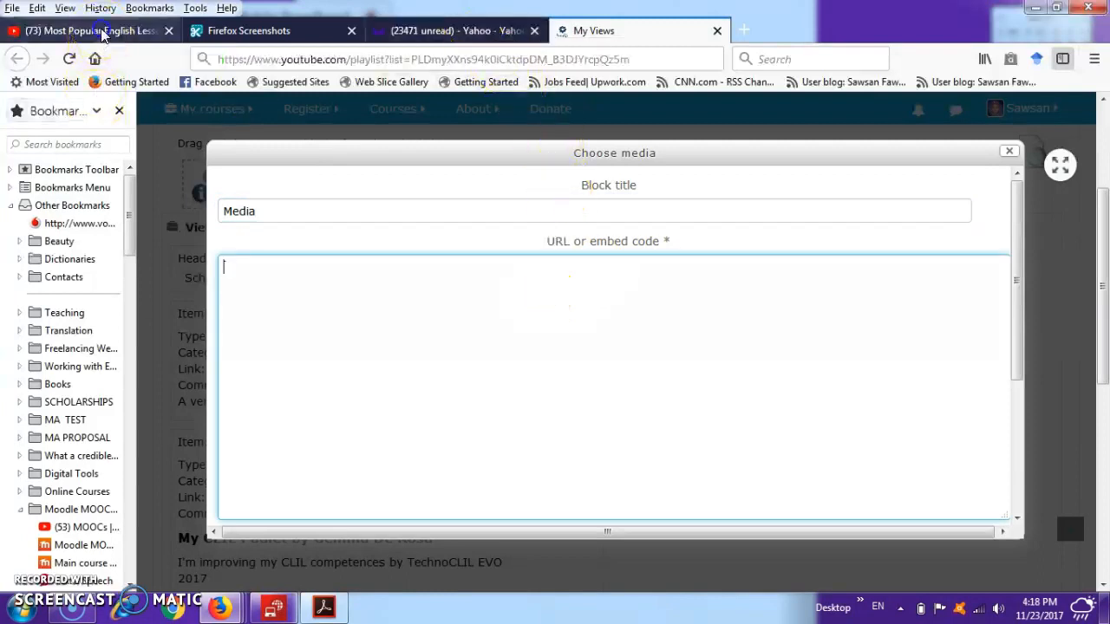
pyautogui.click(364, 55)
pyautogui.rightClick(365, 57)
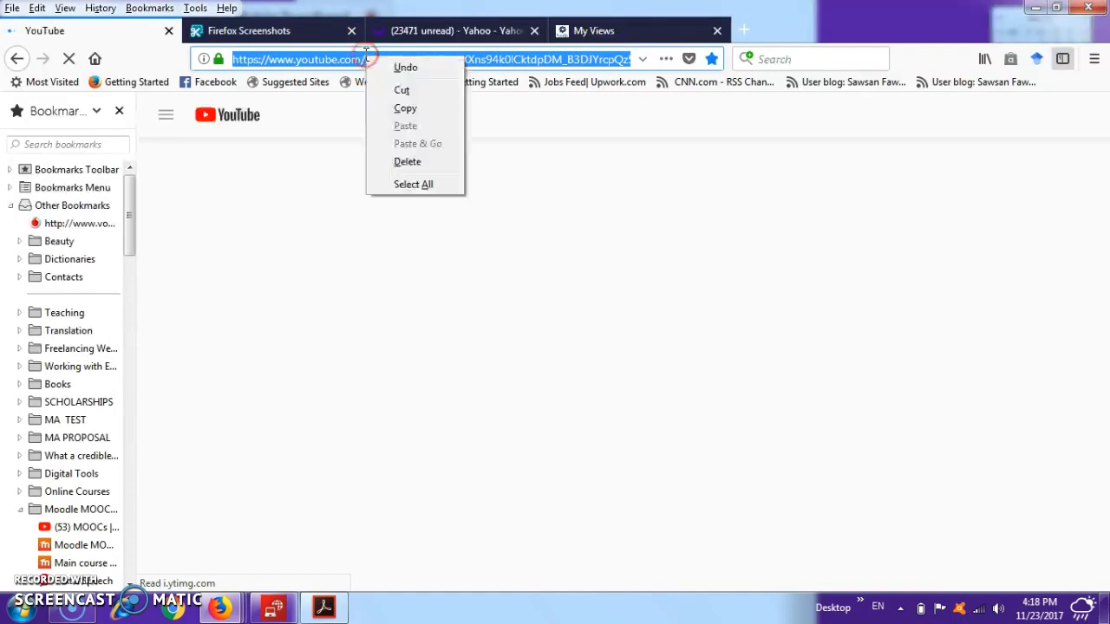
pyautogui.click(404, 108)
pyautogui.click(599, 30)
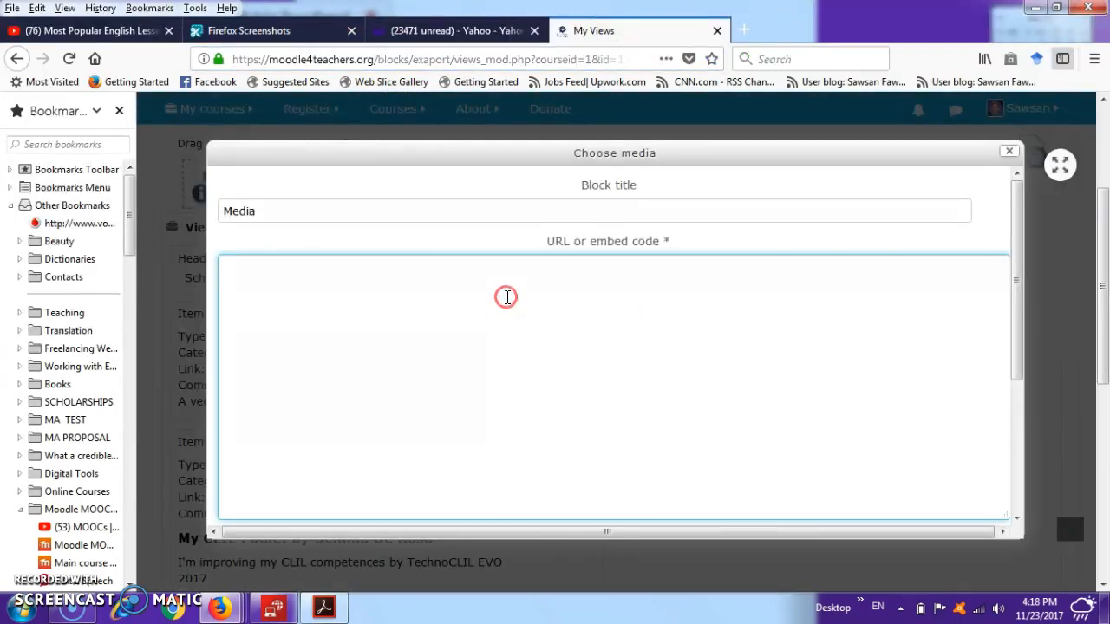
pyautogui.rightClick(506, 297)
pyautogui.click(546, 365)
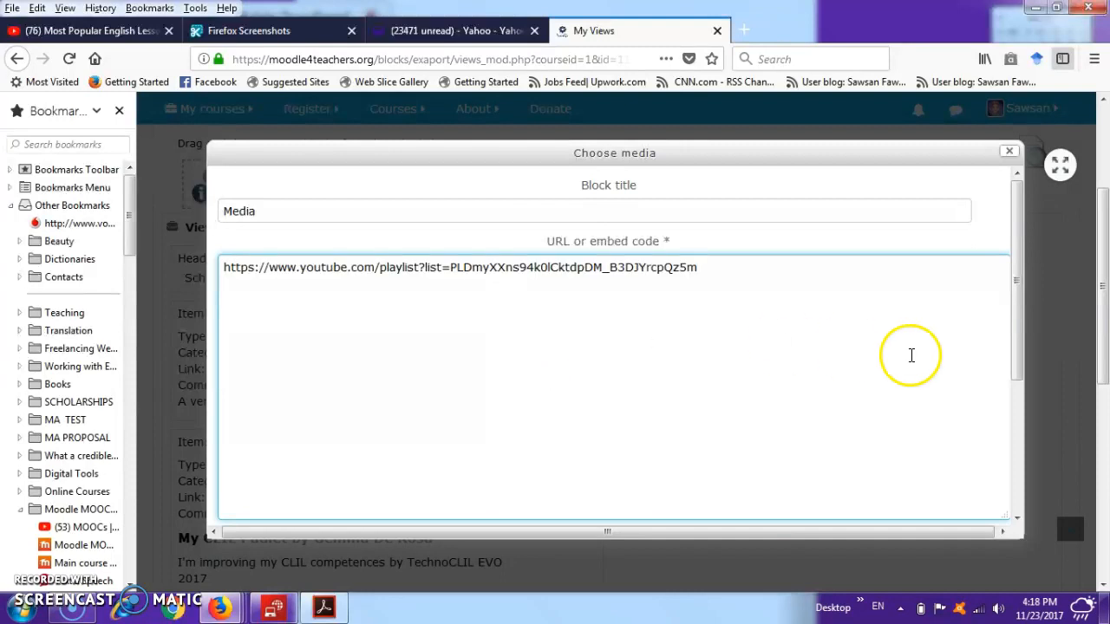
pyautogui.moveTo(1016, 318); pyautogui.dragTo(1018, 452)
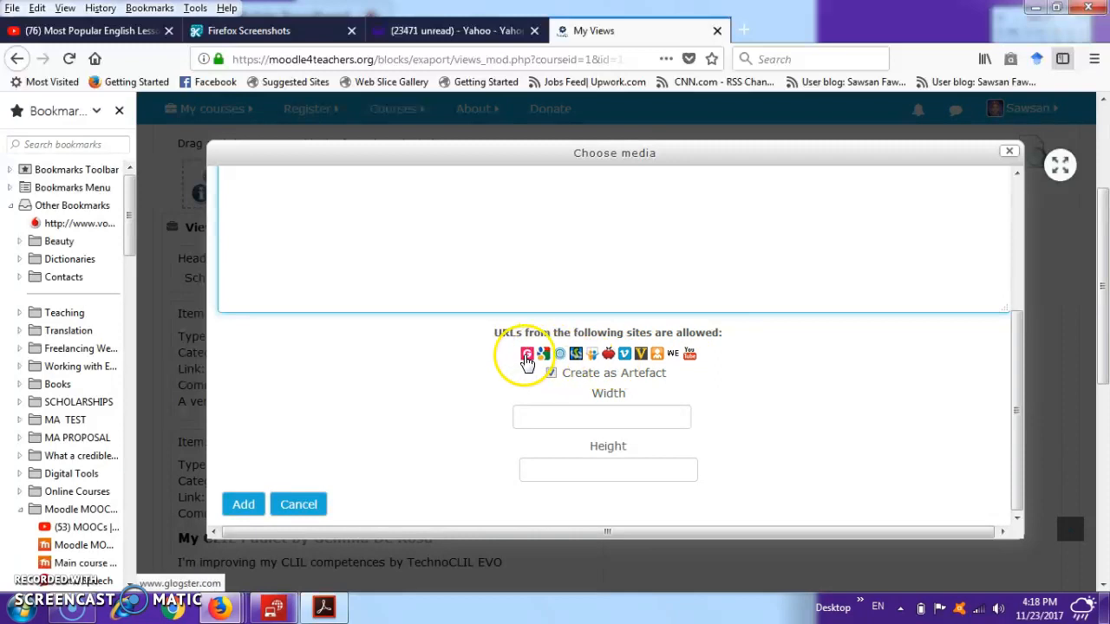
pyautogui.click(243, 505)
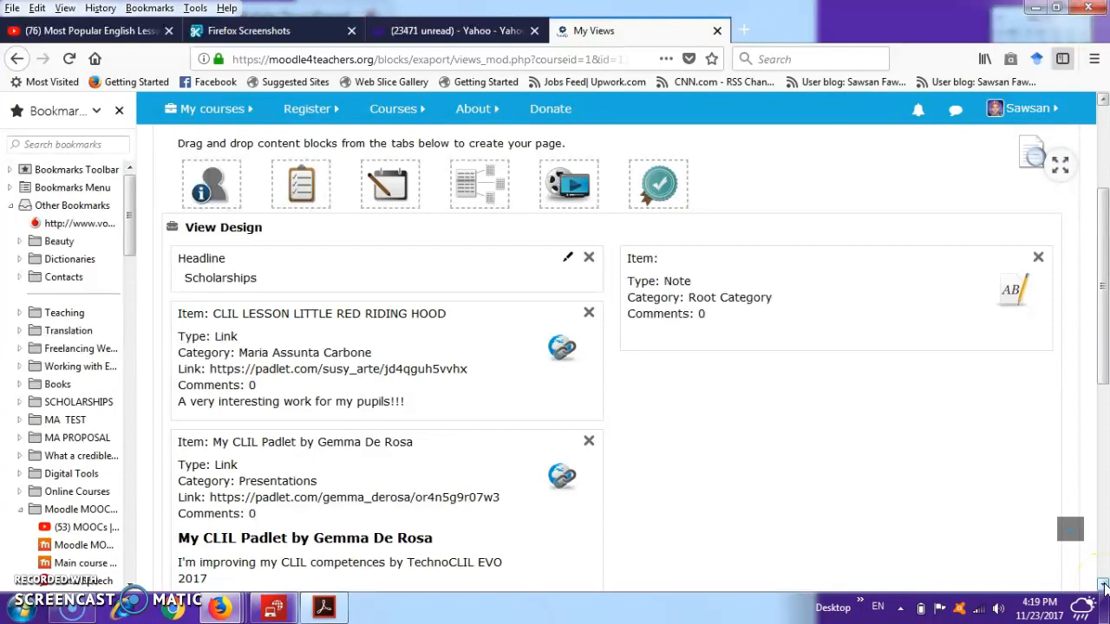
# - Look through the view's column layouts and sharing settings, selecting Share by Email to reveal its address list
pyautogui.click(1104, 102)
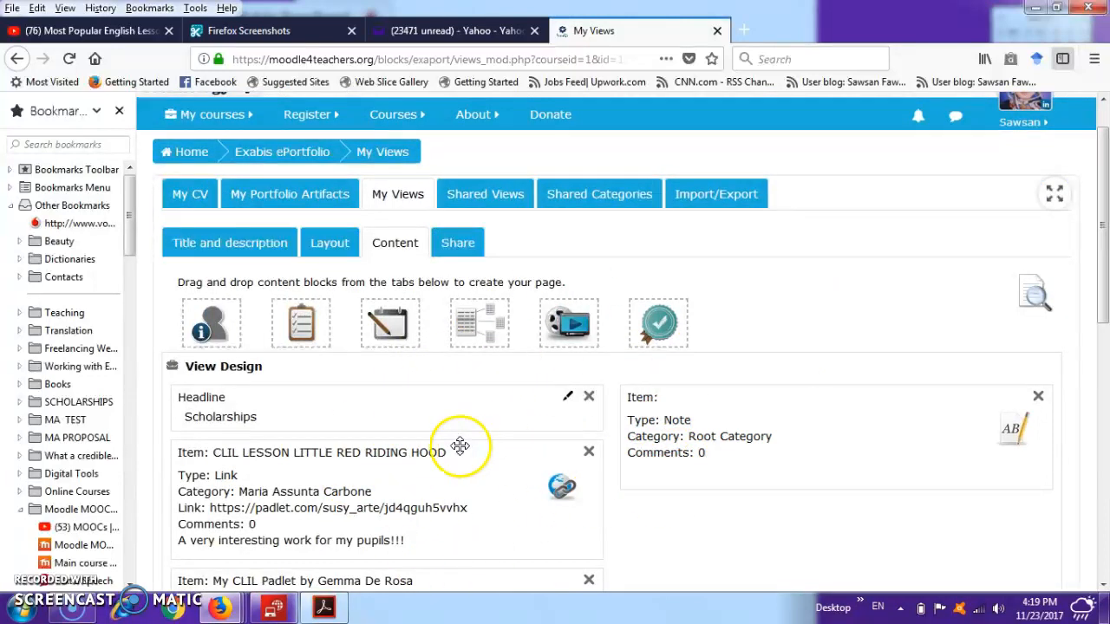
pyautogui.click(345, 243)
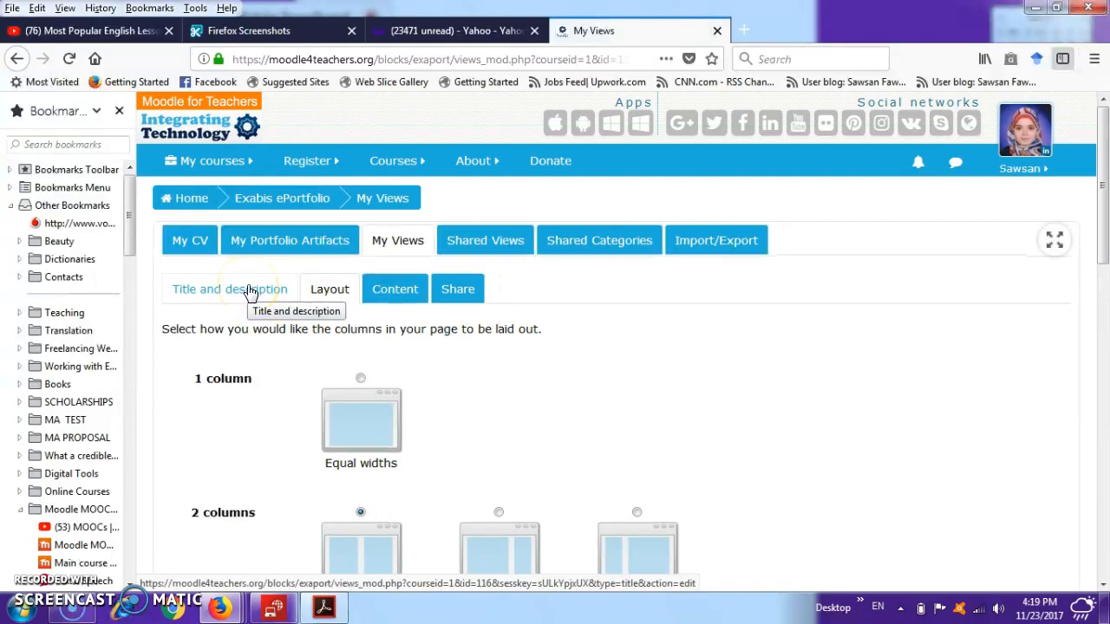
pyautogui.click(457, 292)
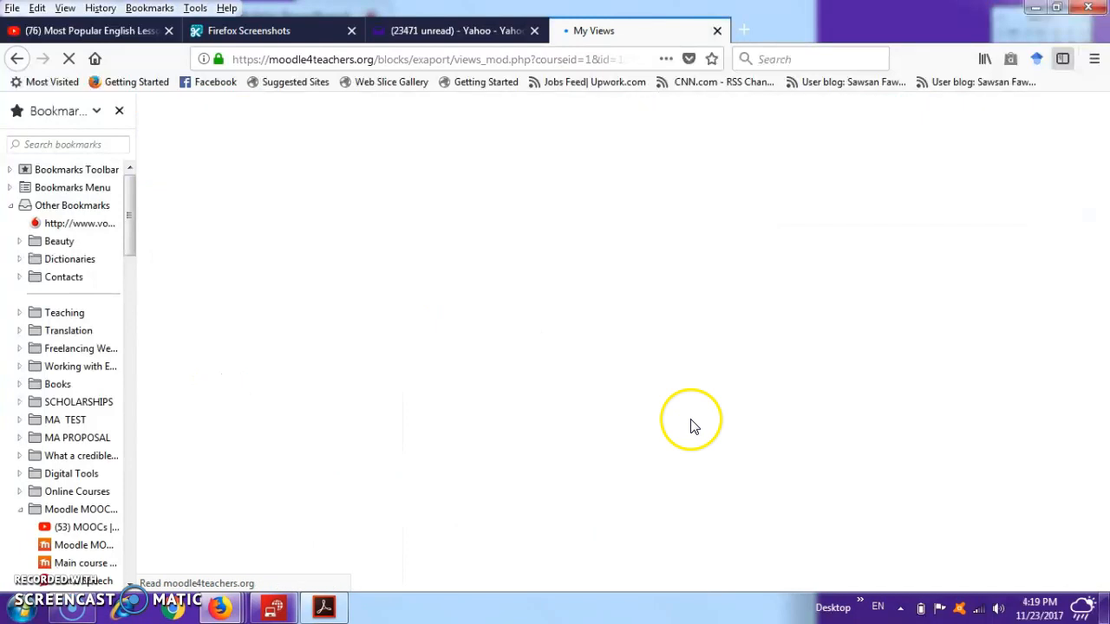
pyautogui.click(1102, 586)
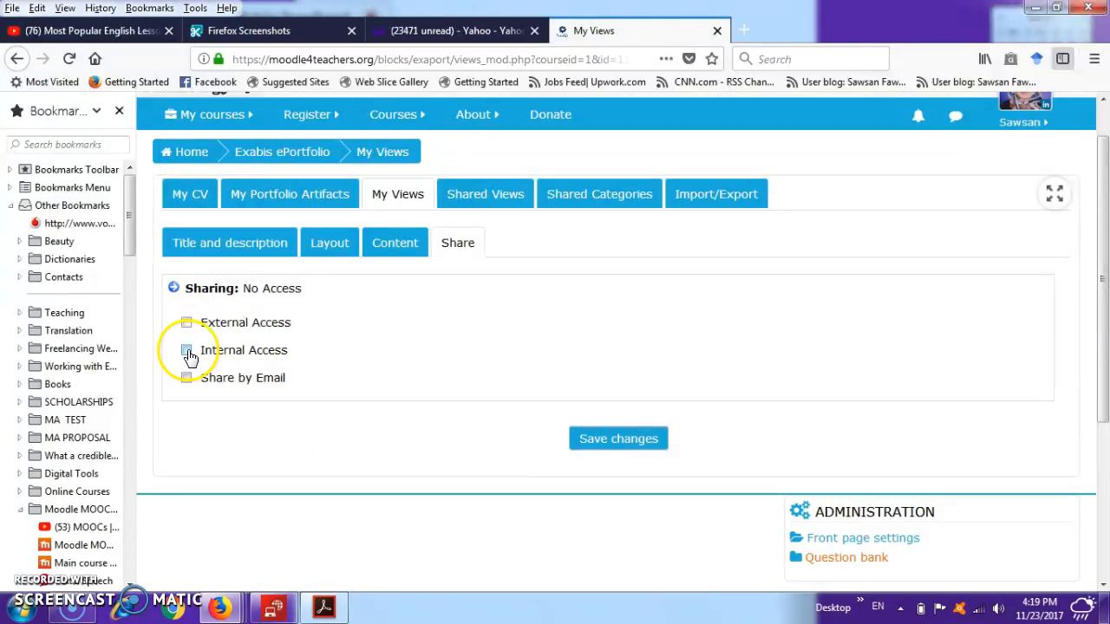
pyautogui.click(186, 379)
pyautogui.click(226, 457)
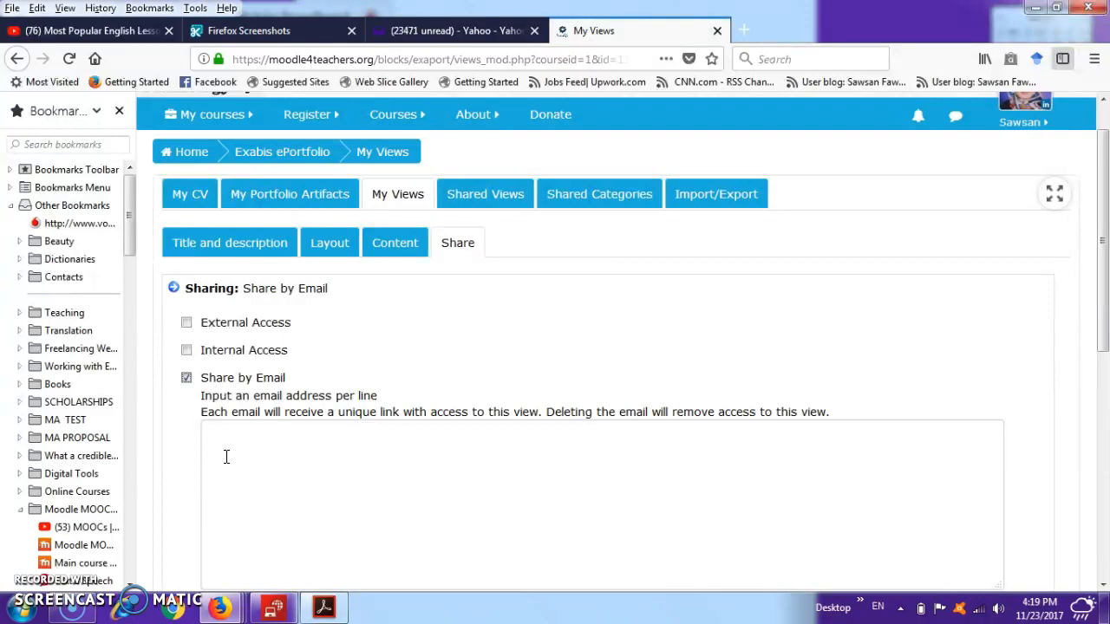
pyautogui.click(405, 393)
# - Visit the shared views, return to My Views, and open the Grants view to look through its content
pyautogui.click(494, 206)
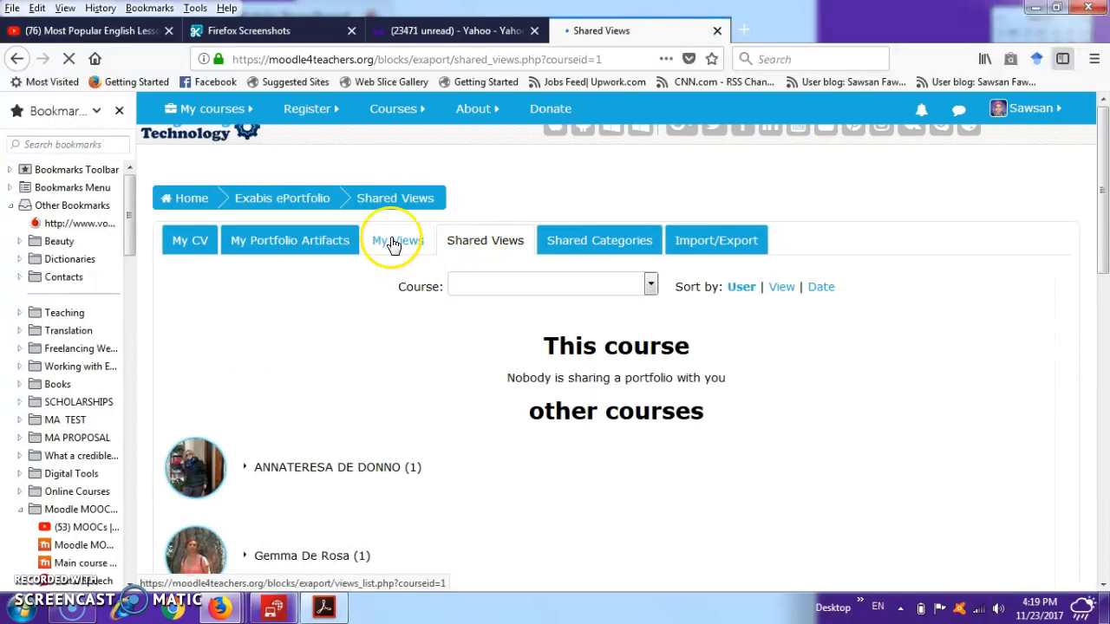
pyautogui.click(392, 242)
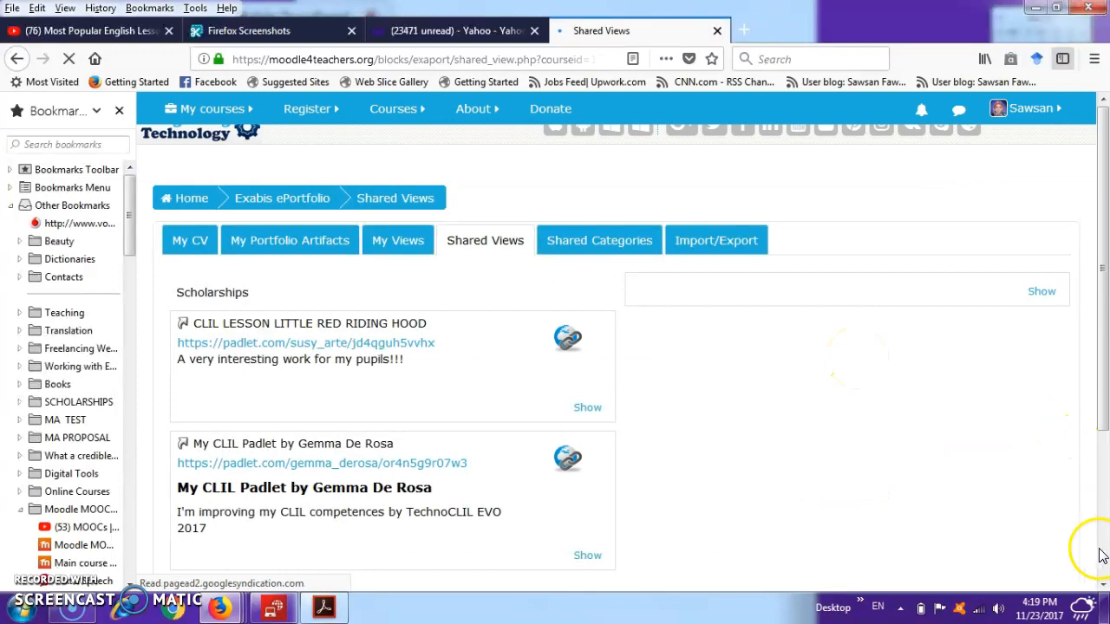
pyautogui.click(1103, 585)
pyautogui.click(1103, 584)
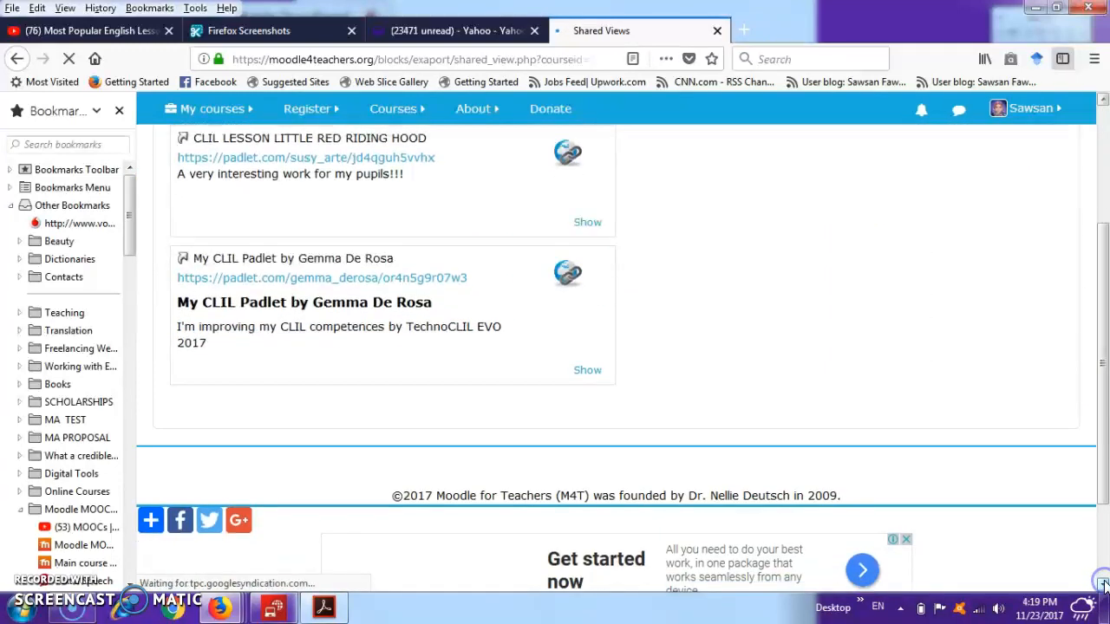
pyautogui.click(1103, 103)
pyautogui.click(1103, 102)
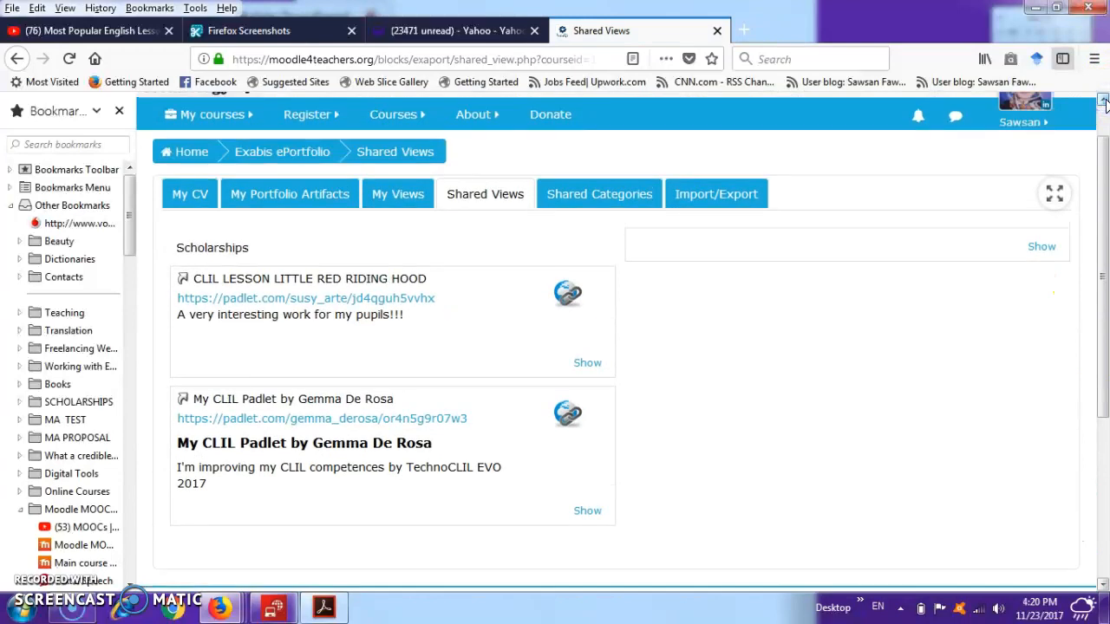
# - Show the untitled media item from the Grants view, examine its page and comment form, and return to the view
pyautogui.click(1045, 247)
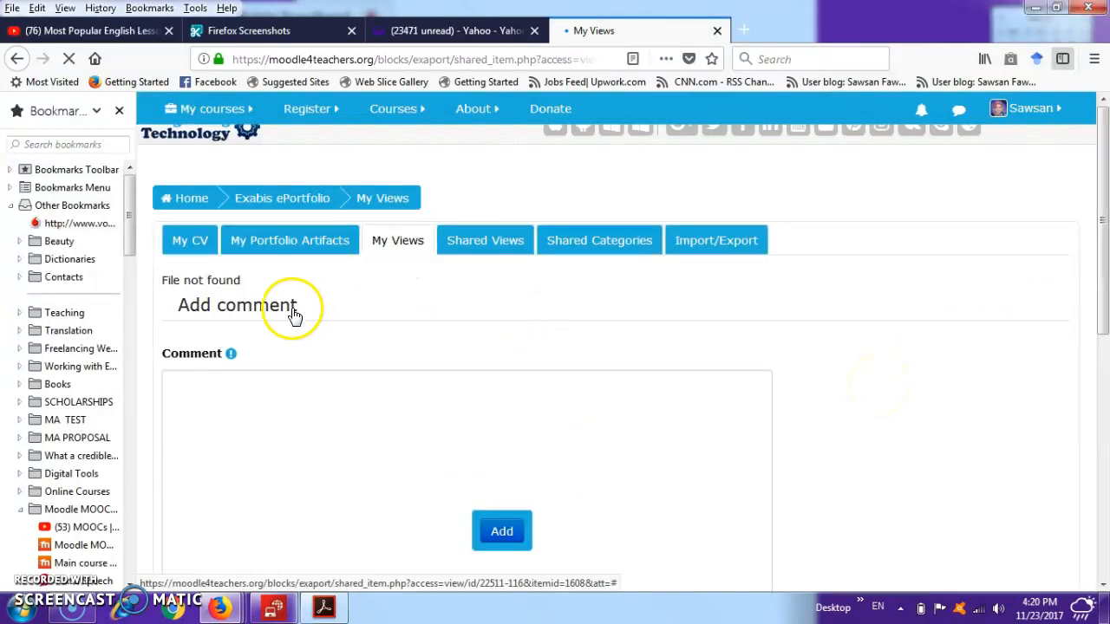
pyautogui.click(19, 60)
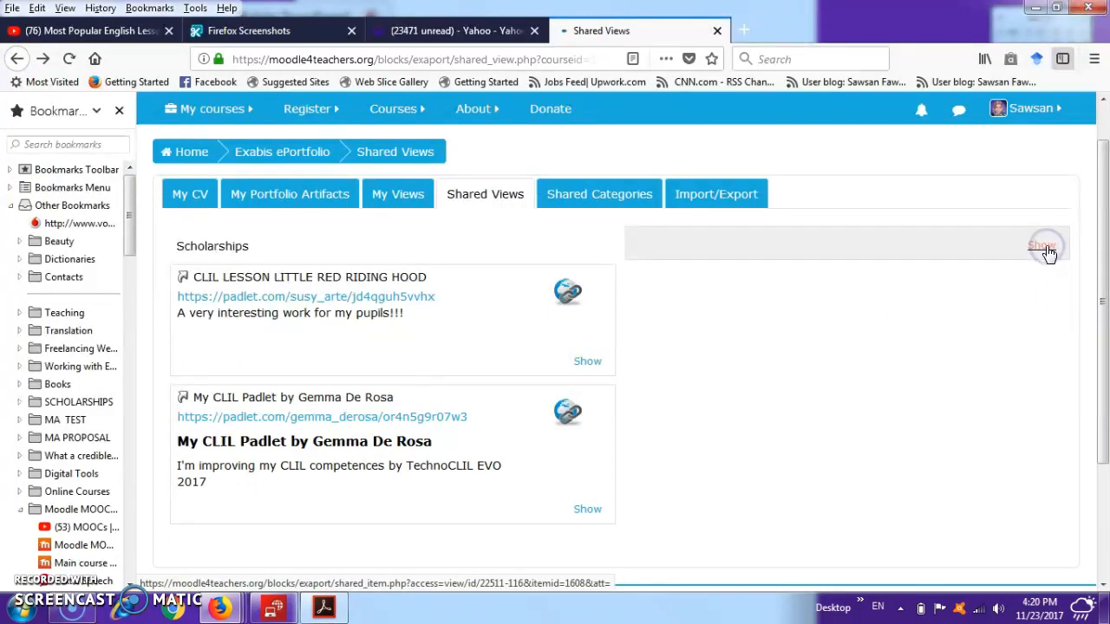
pyautogui.click(1046, 248)
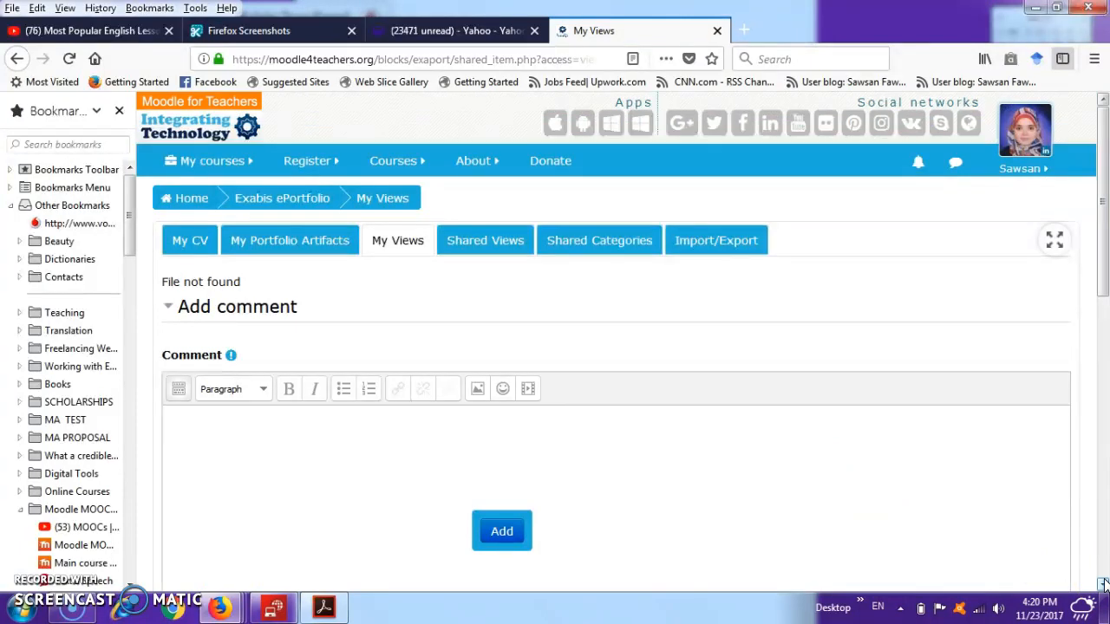
pyautogui.scroll(-5, 1103, 583)
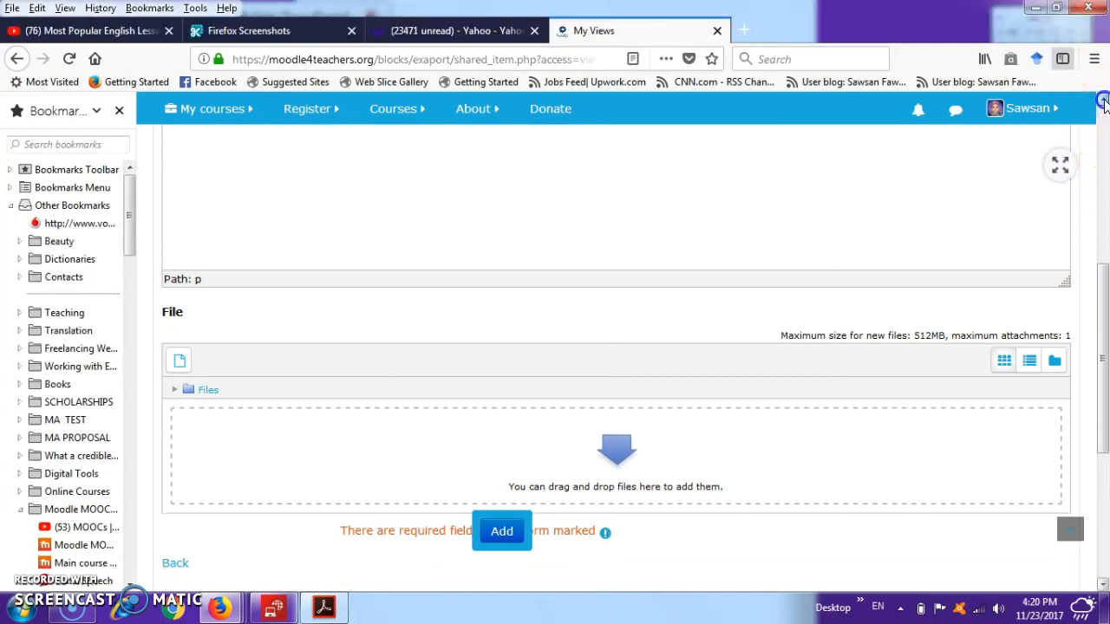
pyautogui.scroll(3, 1103, 101)
pyautogui.scroll(5, 1103, 102)
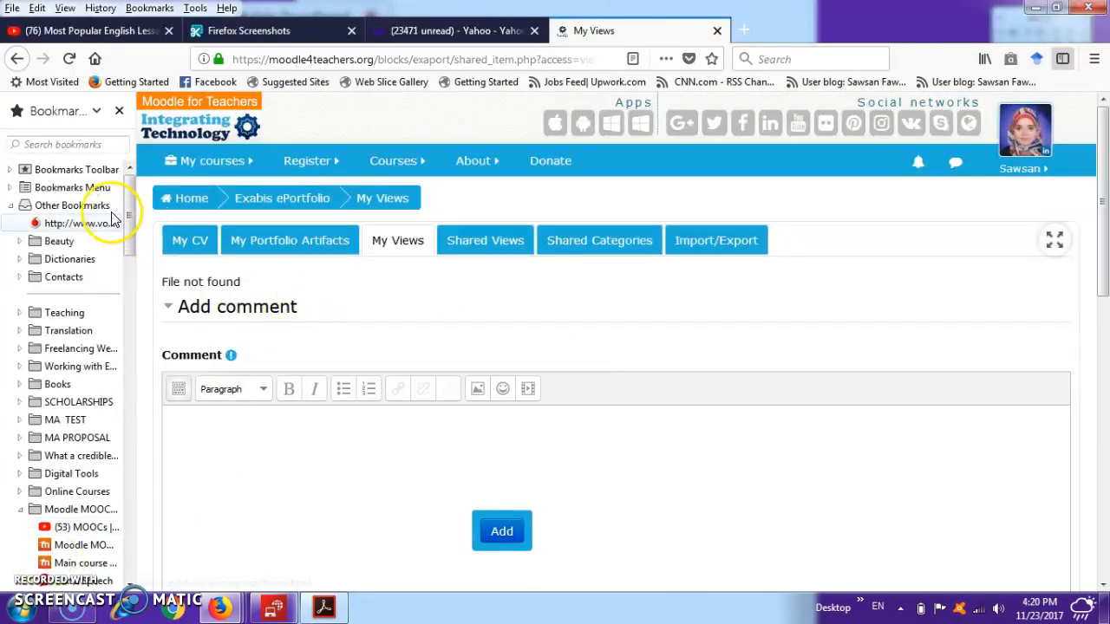
pyautogui.click(16, 60)
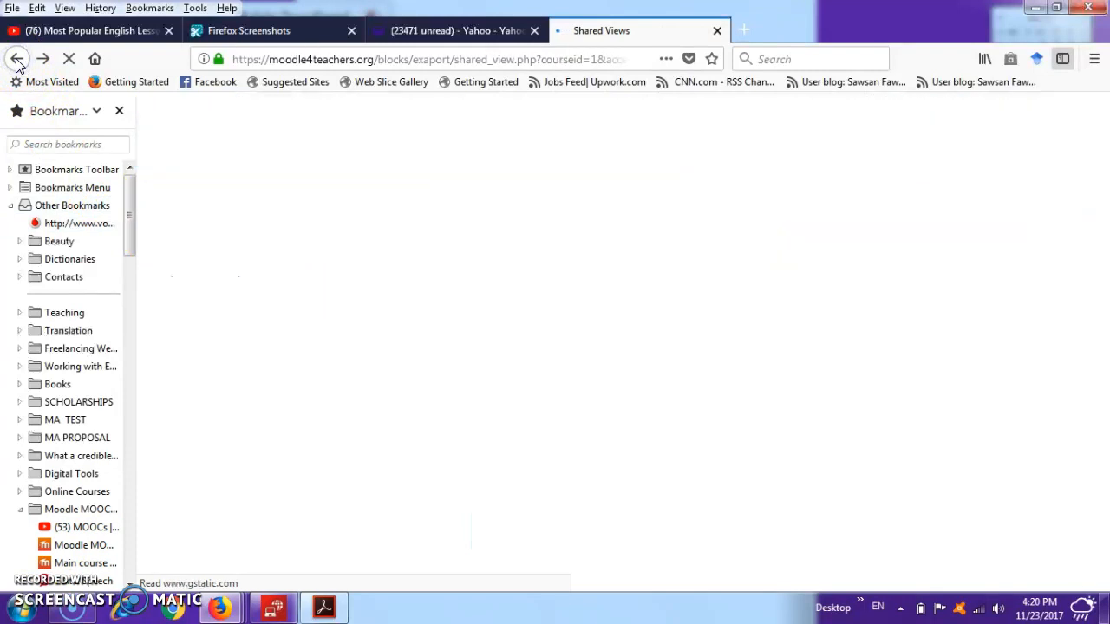
# - Show the CLIL LESSON LITTLE RED RIDING HOOD item, return to the shared view, and look through its listed items
pyautogui.click(585, 347)
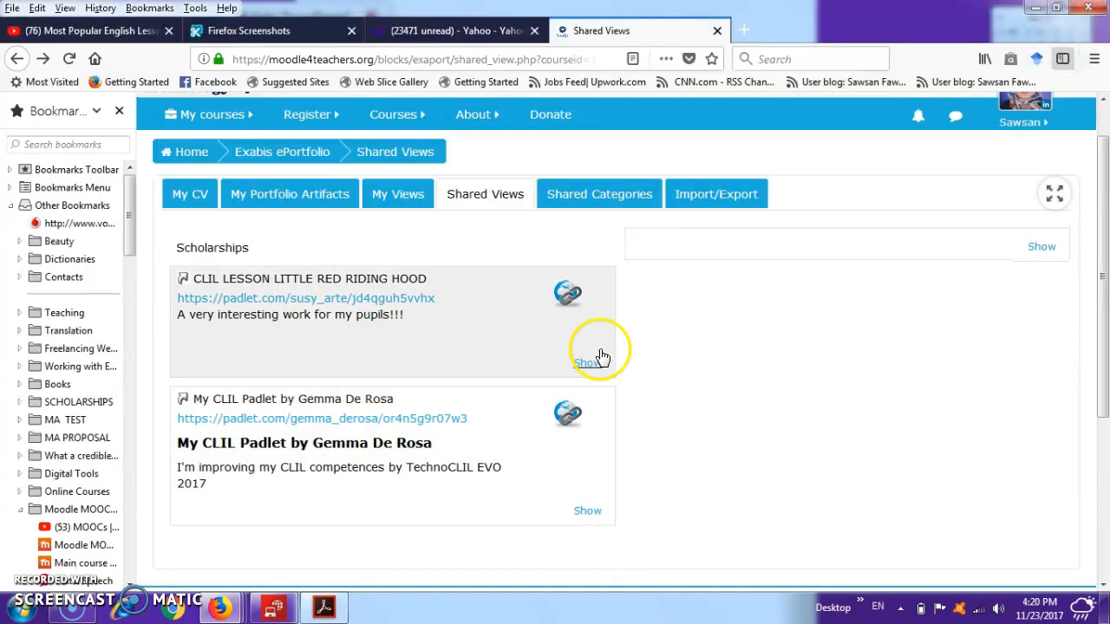
pyautogui.click(587, 362)
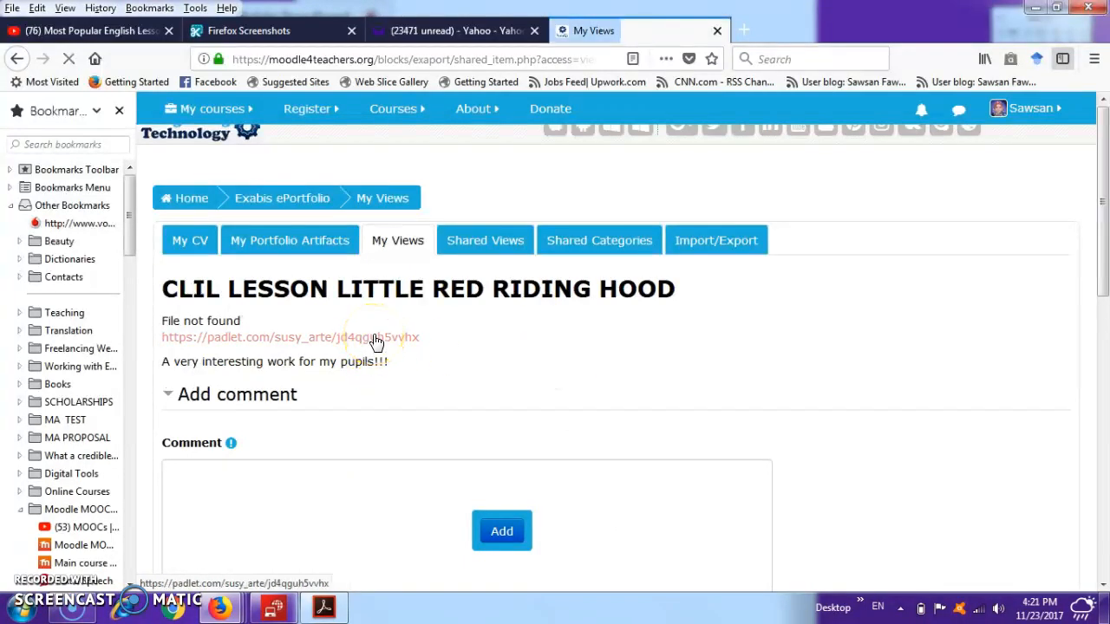
pyautogui.click(16, 58)
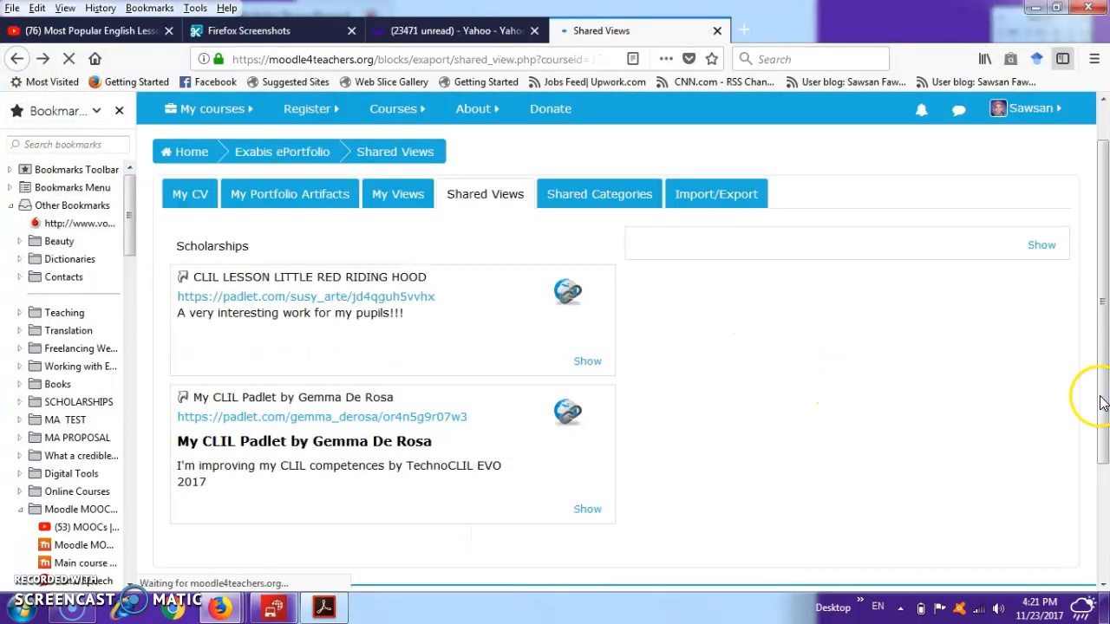
pyautogui.click(1103, 584)
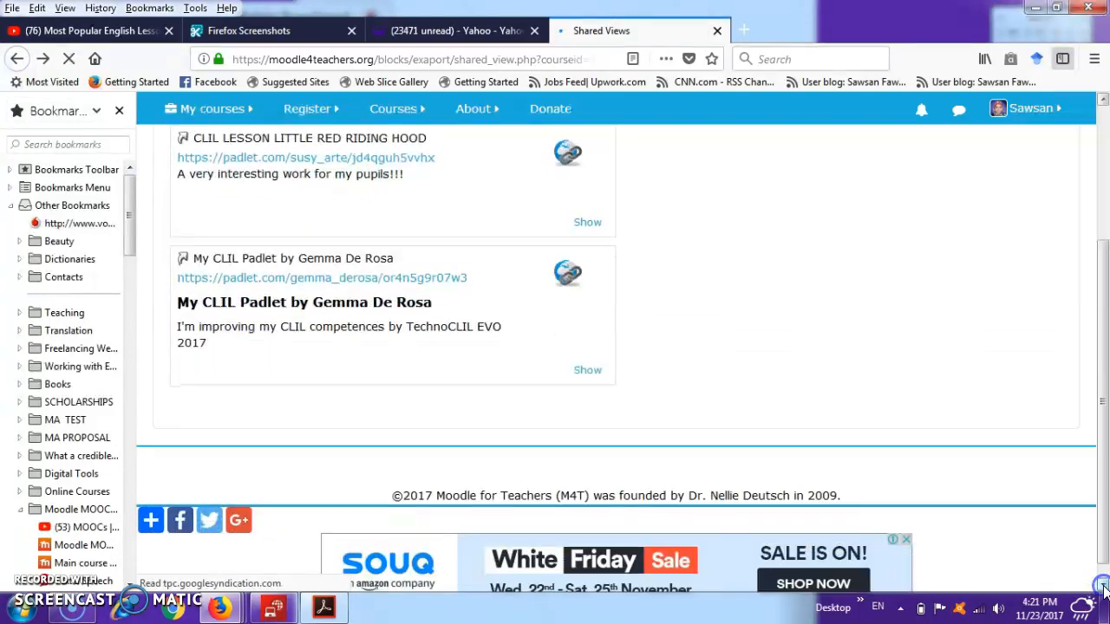
pyautogui.click(1103, 99)
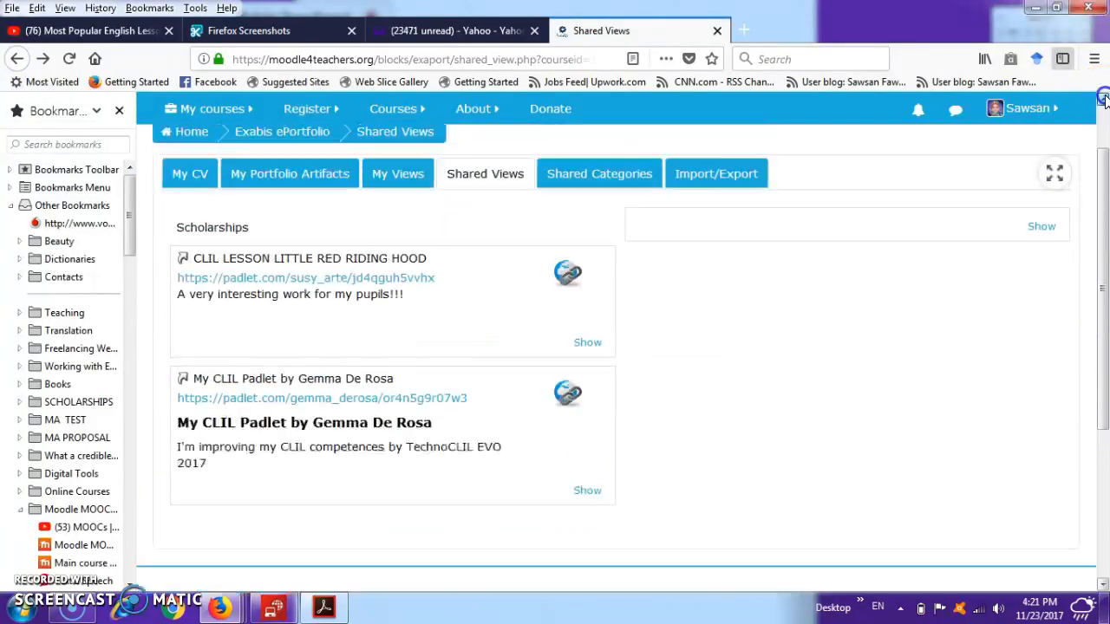
# - Show the view's untitled item and examine its comment editor and file attachment area
pyautogui.click(1040, 295)
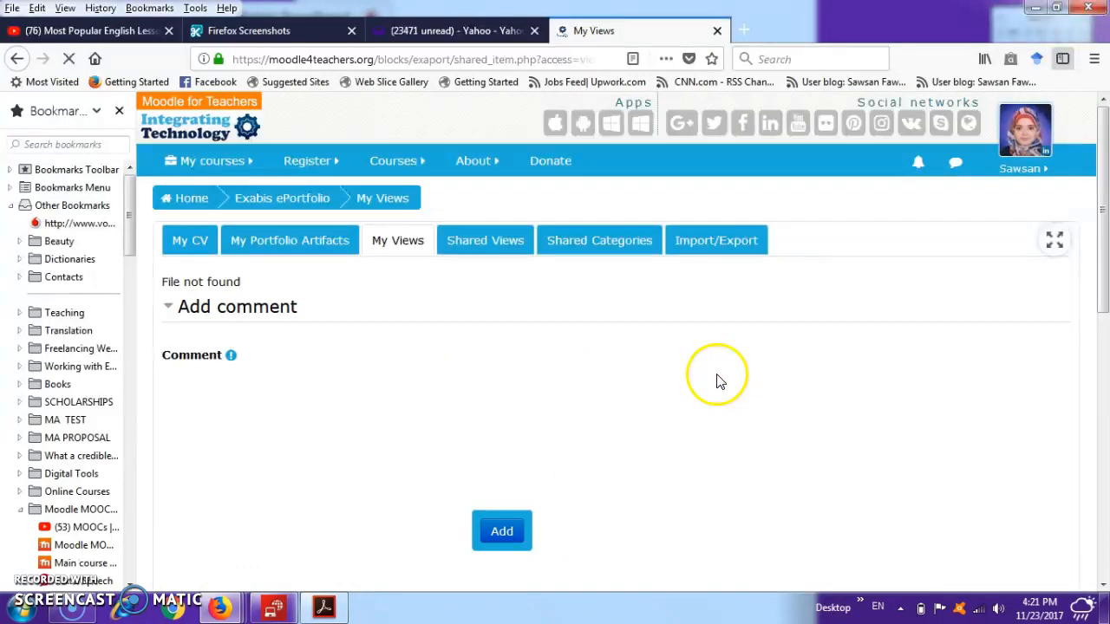
pyautogui.click(1104, 585)
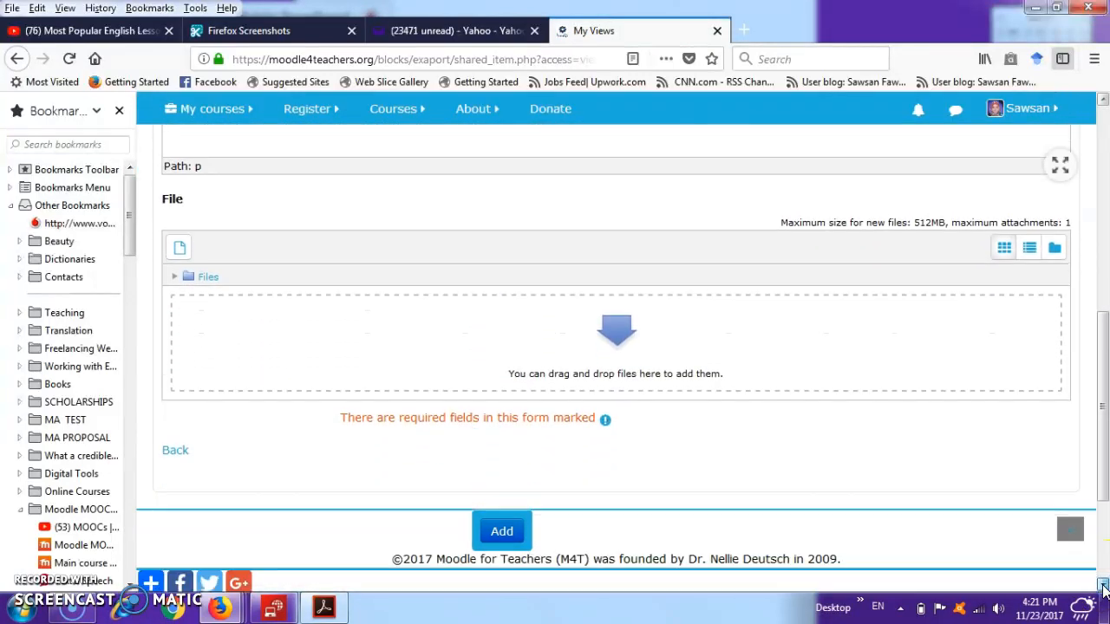
pyautogui.scroll(10, 772, 258)
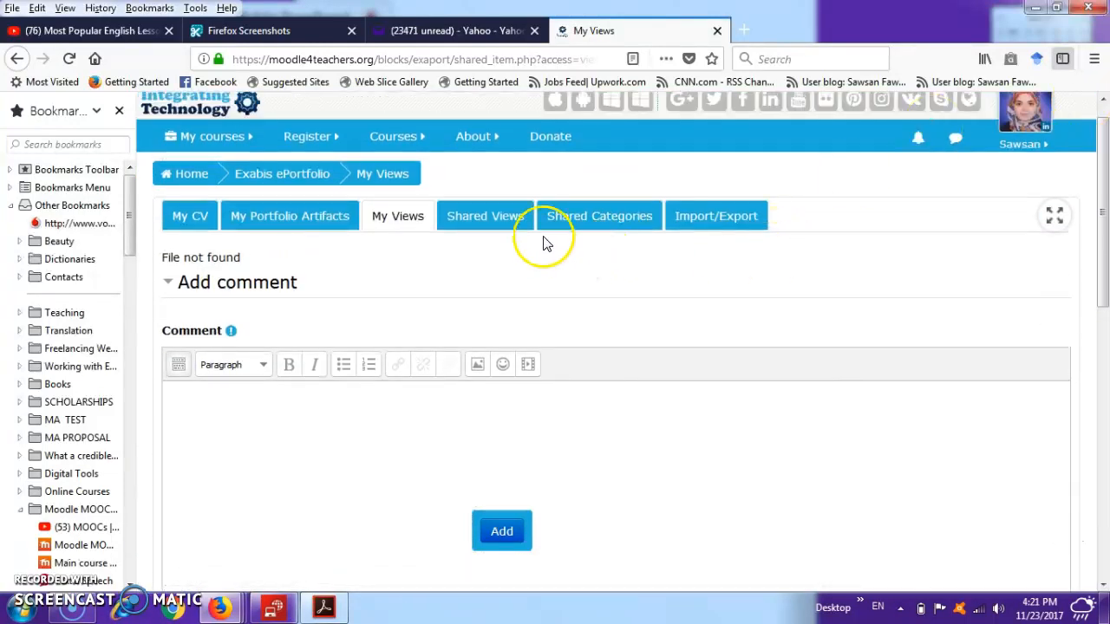
# - Visit the Shared Views page and look through the users sharing portfolios in other courses
pyautogui.click(518, 228)
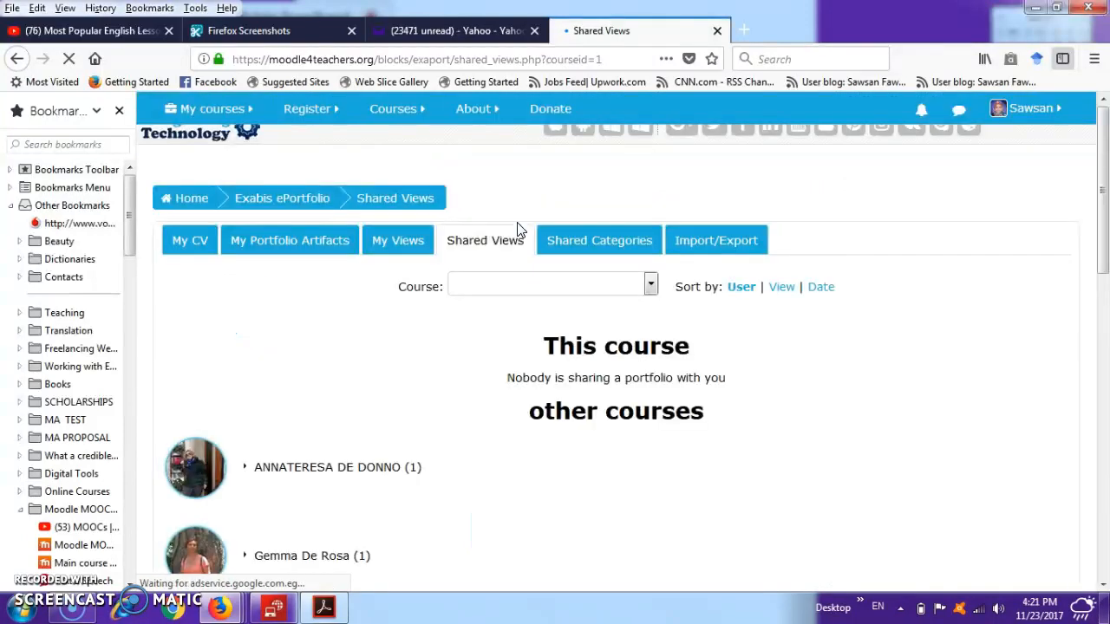
pyautogui.click(582, 240)
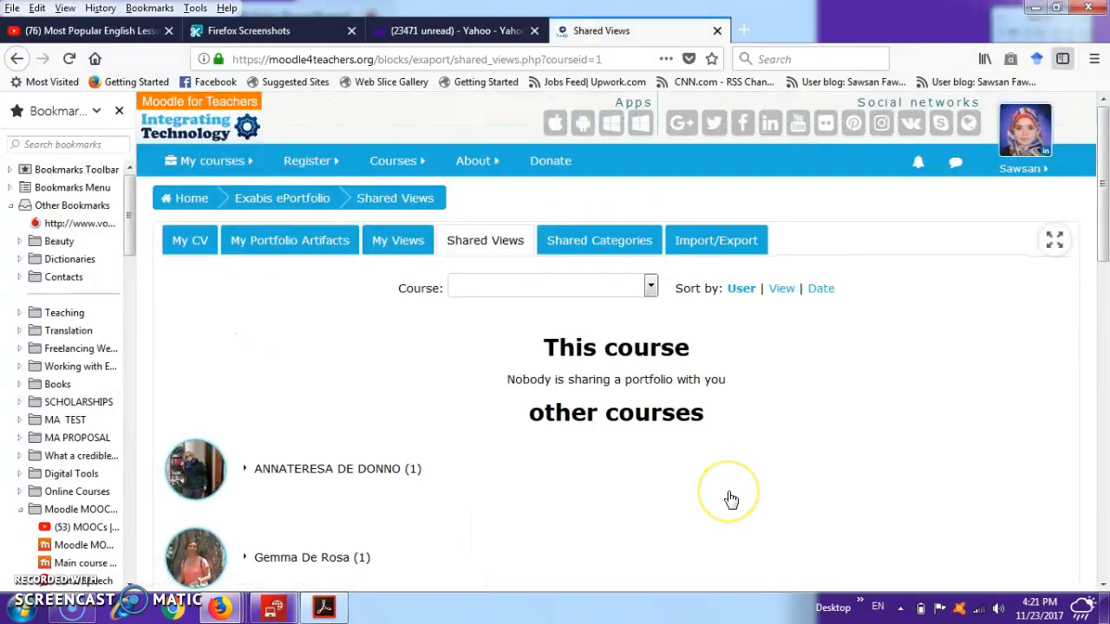
pyautogui.scroll(-5, 731, 501)
pyautogui.scroll(5, 728, 498)
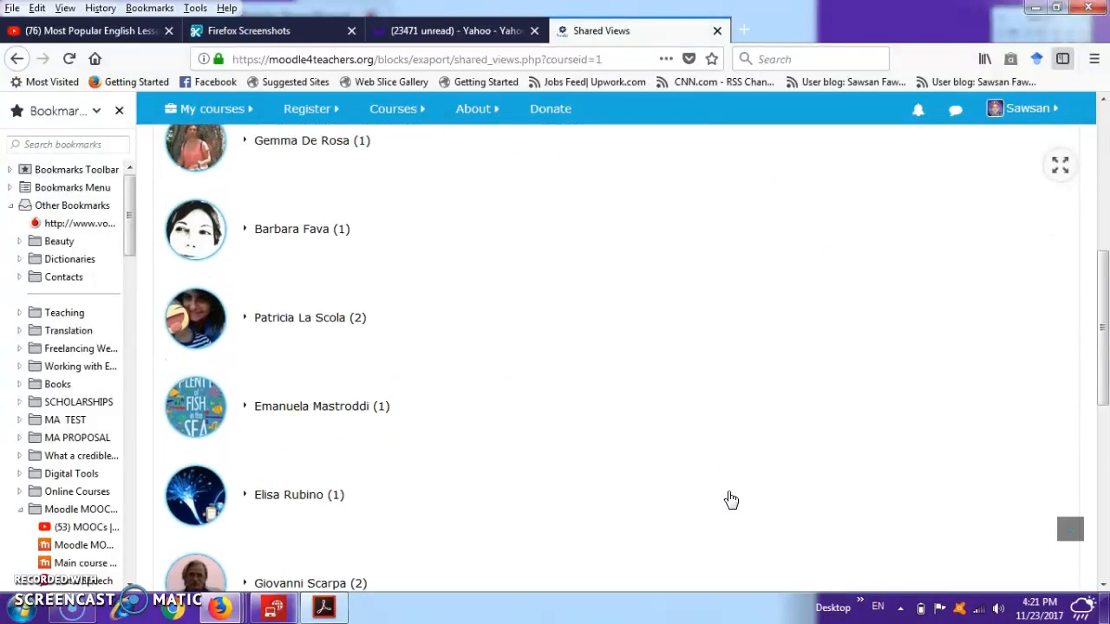
# - Visit the Shared Categories page and look through the categories shared by users in other courses
pyautogui.click(605, 213)
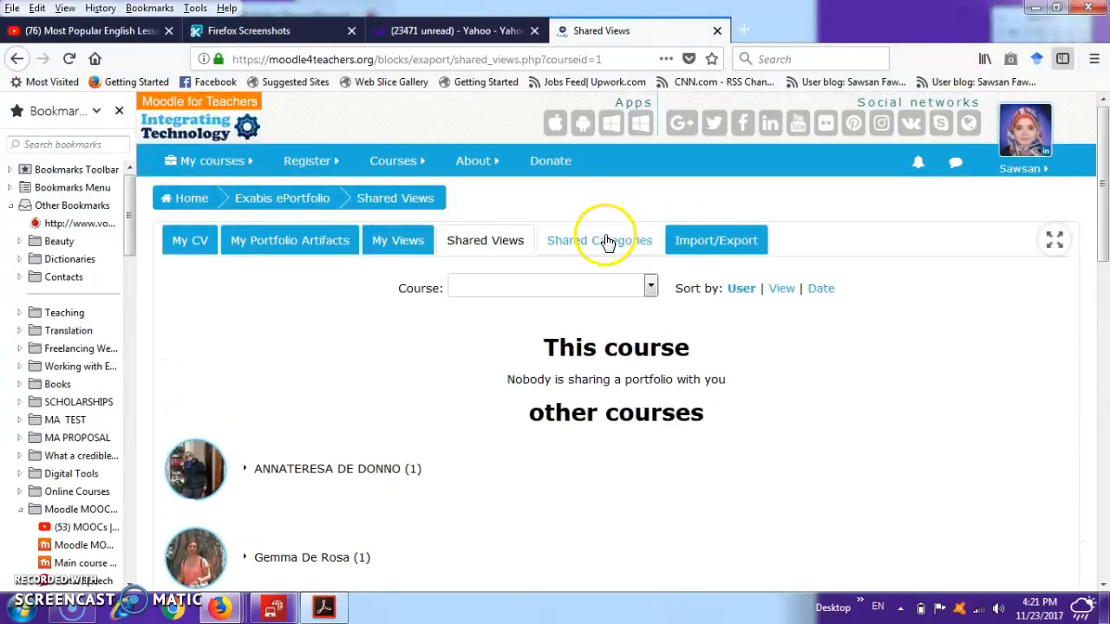
pyautogui.click(606, 239)
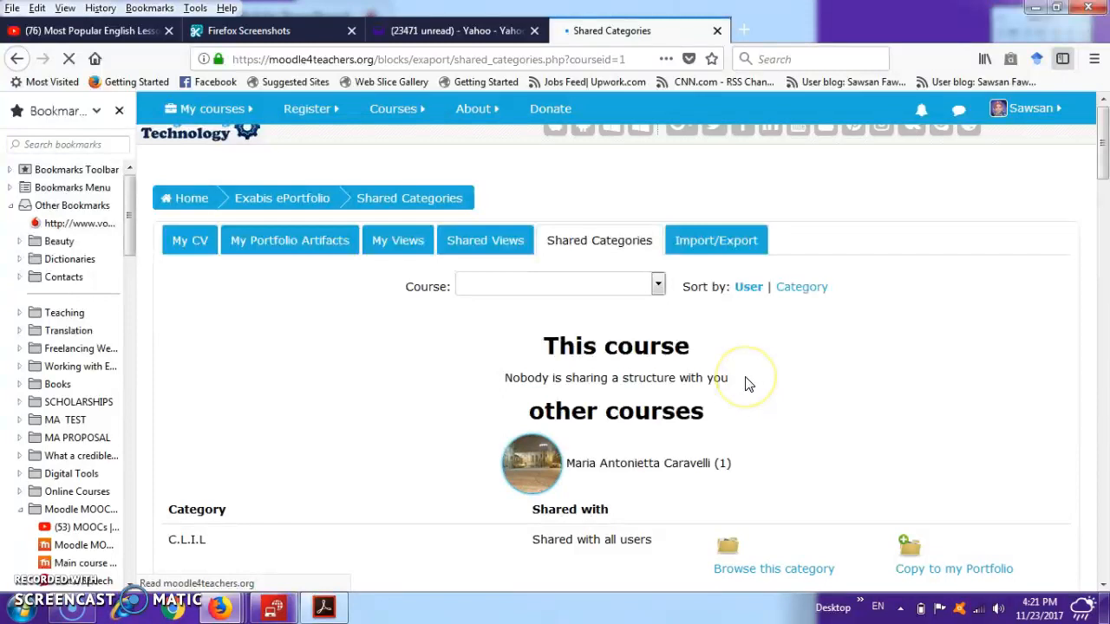
pyautogui.scroll(-4, 748, 384)
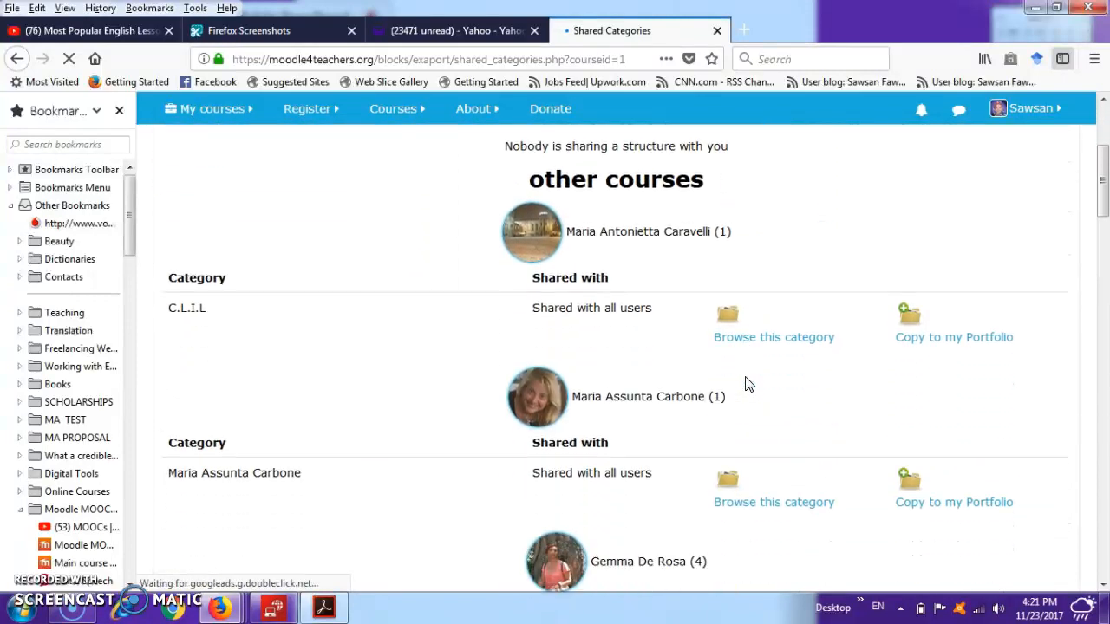
pyautogui.scroll(4, 749, 385)
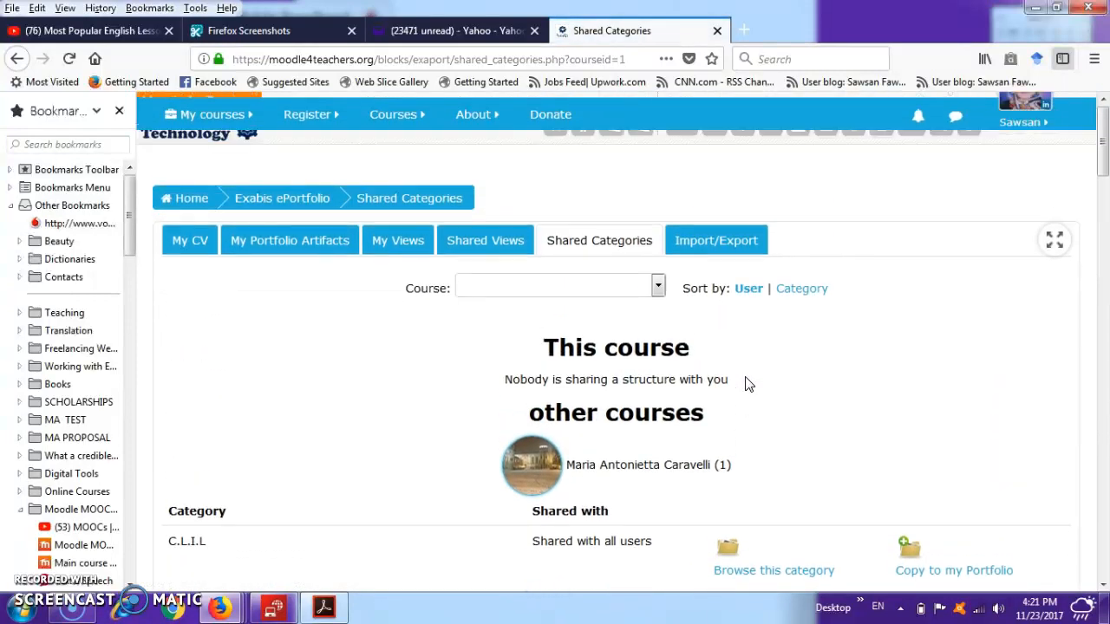
# - Export the Grants view as a SCORM file without the directory structure and save the resulting ZIP archive
pyautogui.click(706, 245)
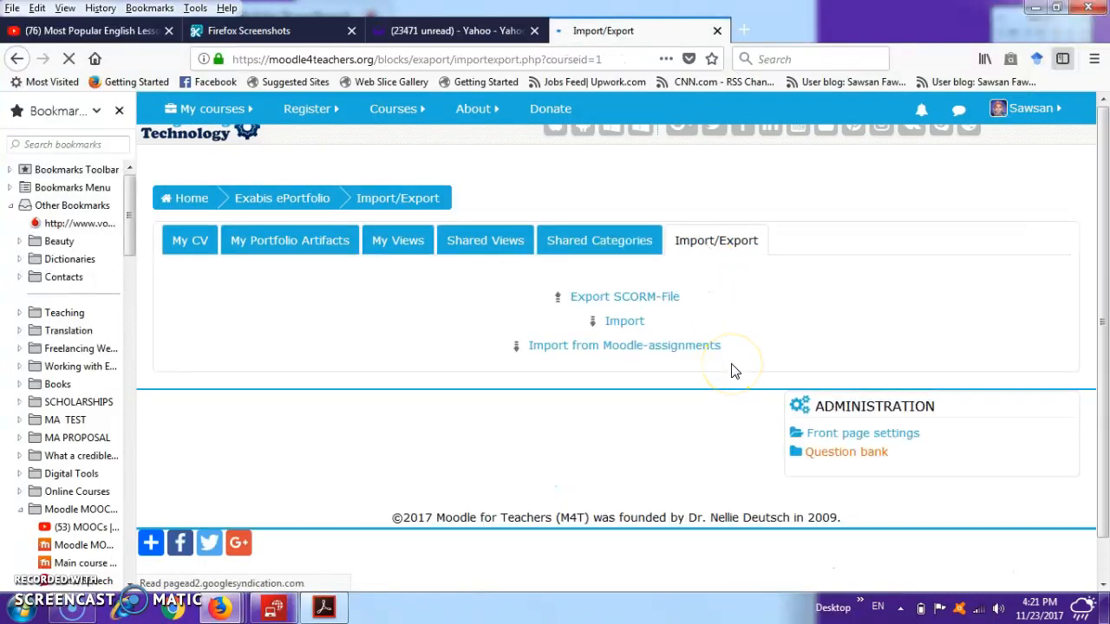
pyautogui.click(656, 303)
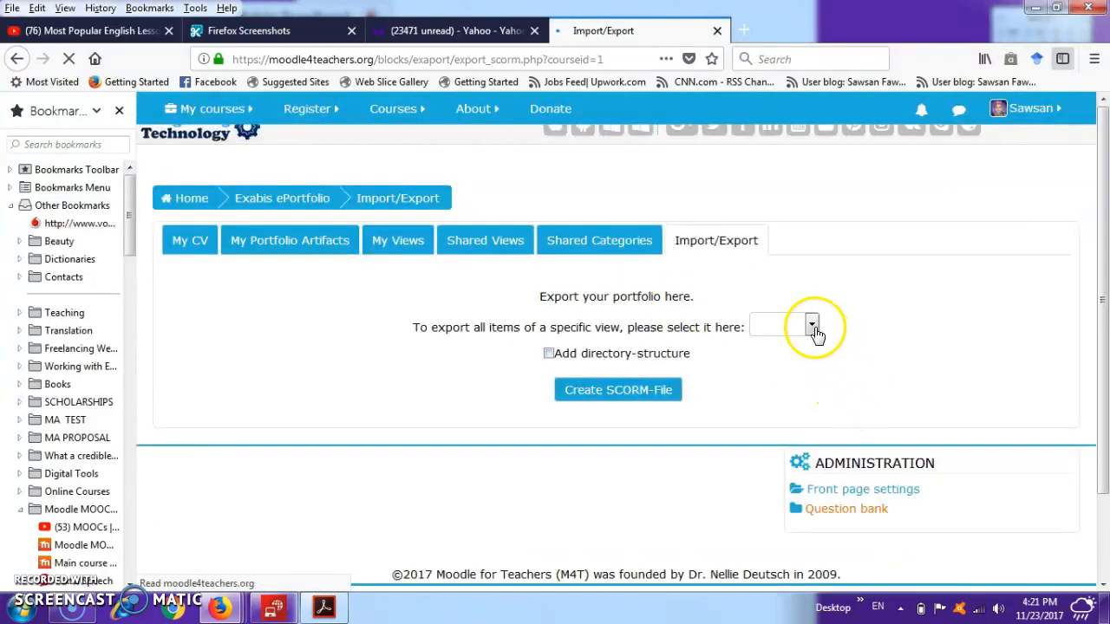
pyautogui.click(815, 330)
pyautogui.click(809, 369)
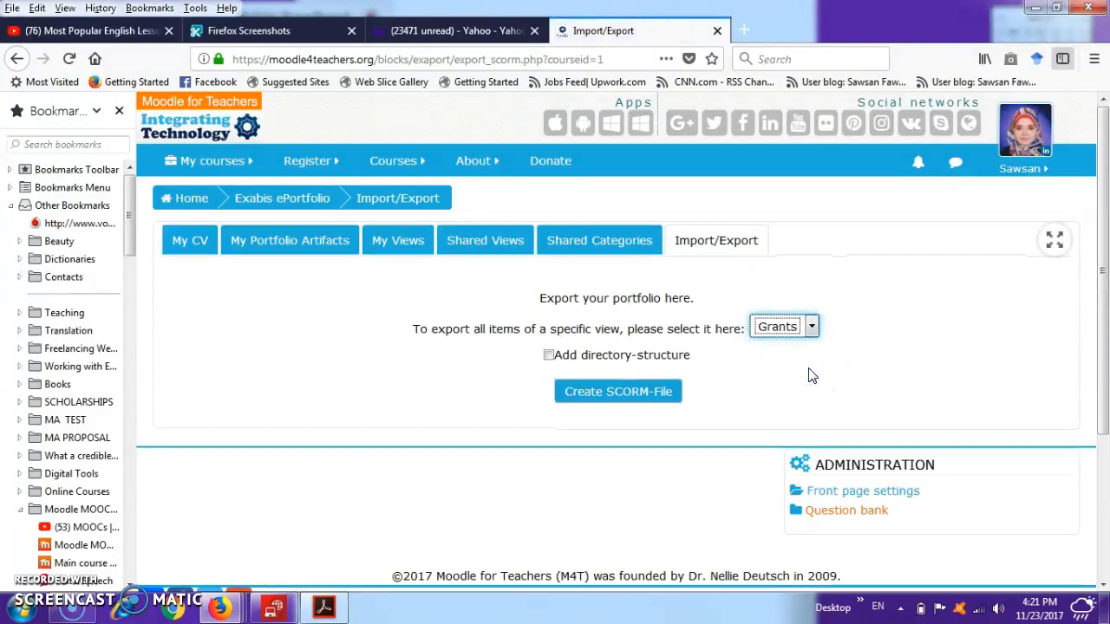
pyautogui.click(583, 393)
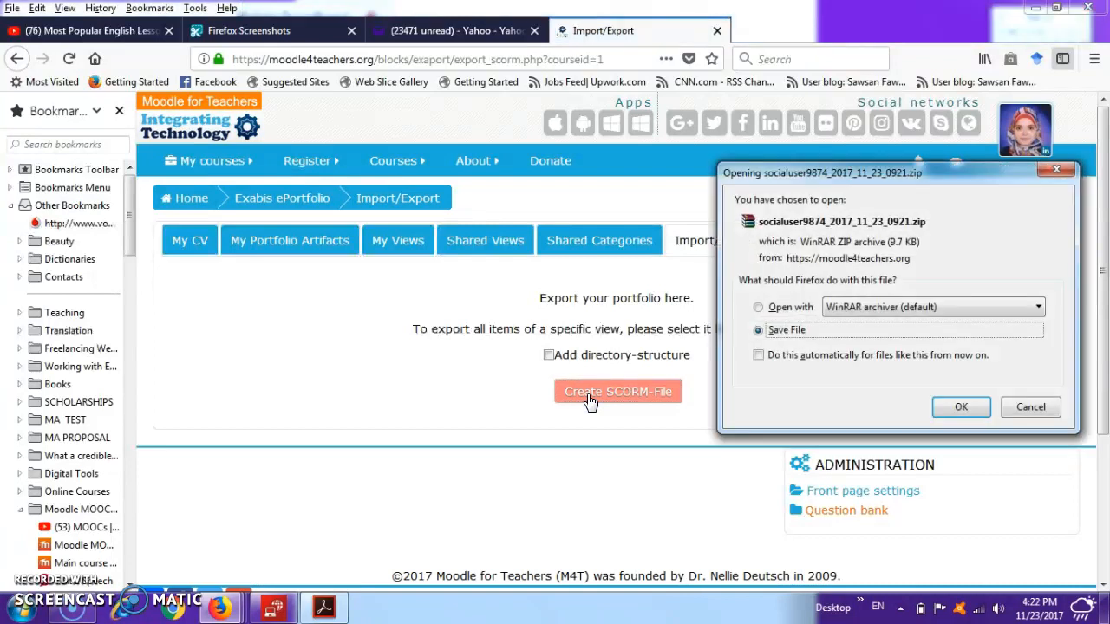
pyautogui.click(963, 409)
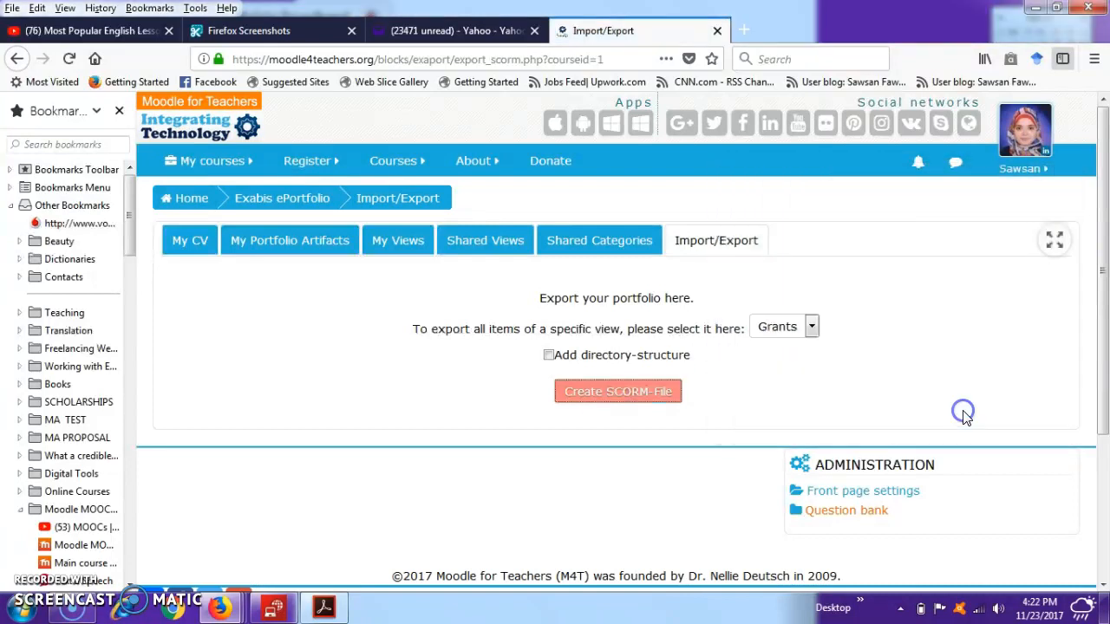
pyautogui.click(468, 368)
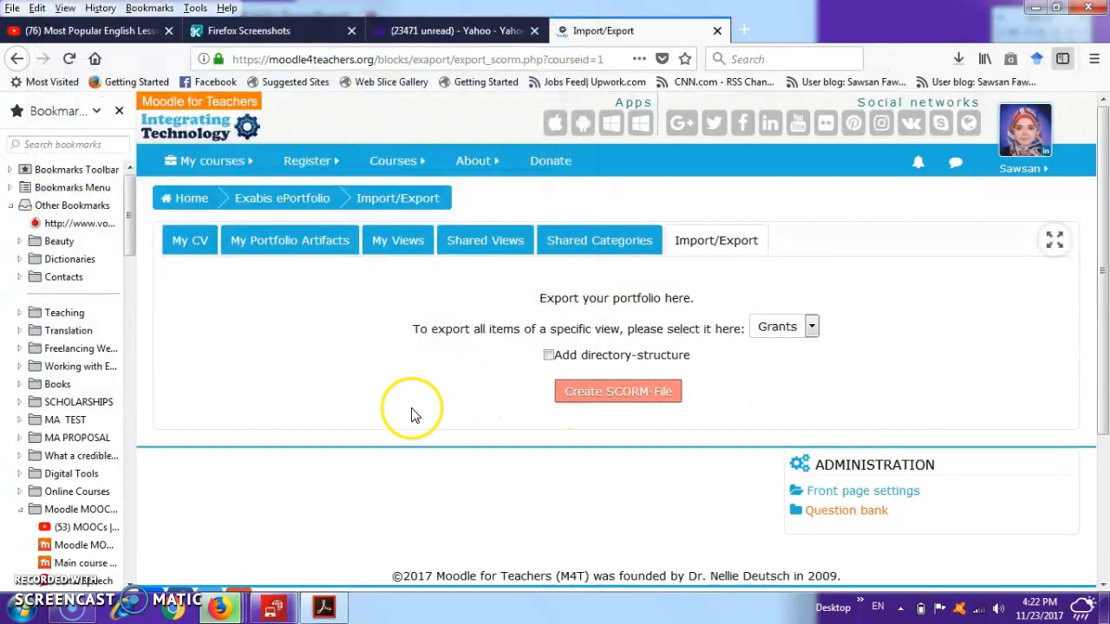
# - Switch to Exabis ePortfolio.pdf in Adobe Acrobat Reader, close its Find box, and look at the Reload Editor illustration
pyautogui.click(323, 610)
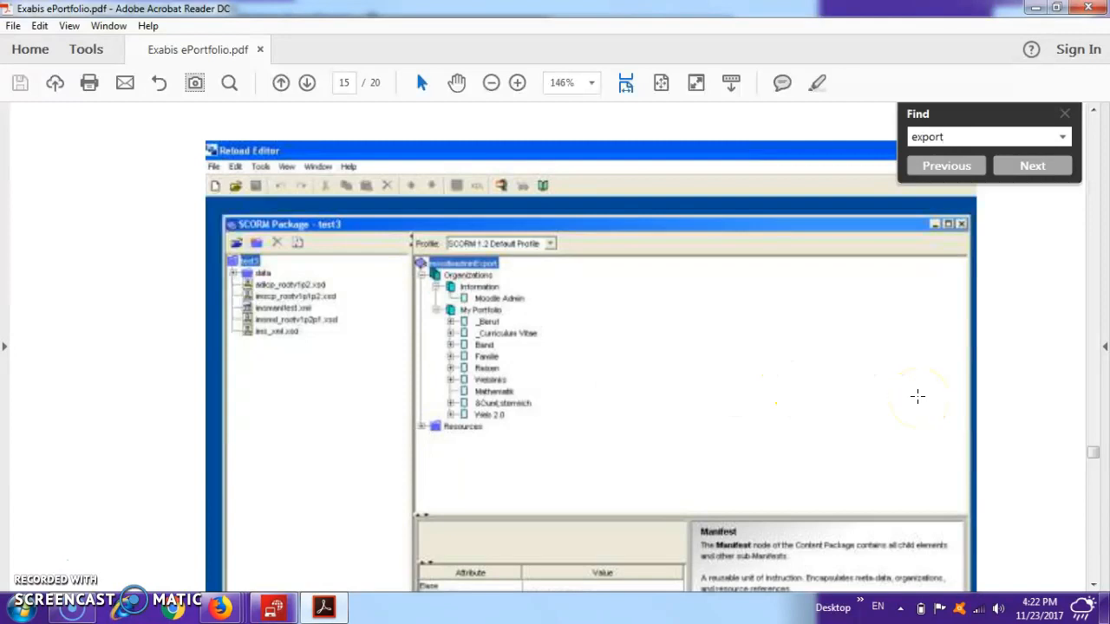
pyautogui.click(1065, 114)
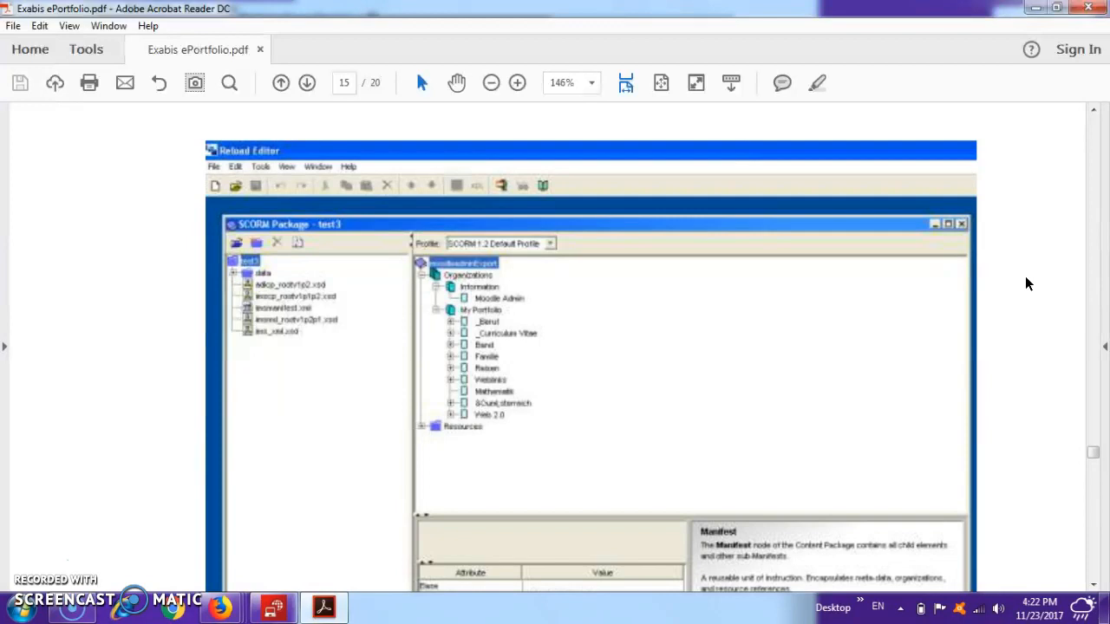
pyautogui.click(1092, 585)
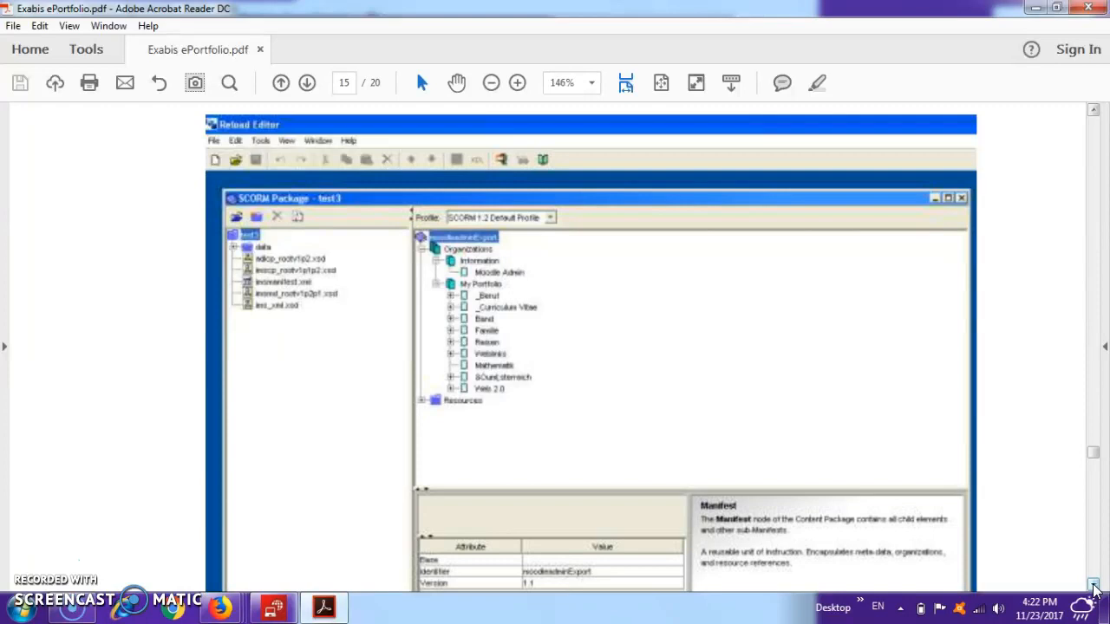
pyautogui.moveTo(335, 613)
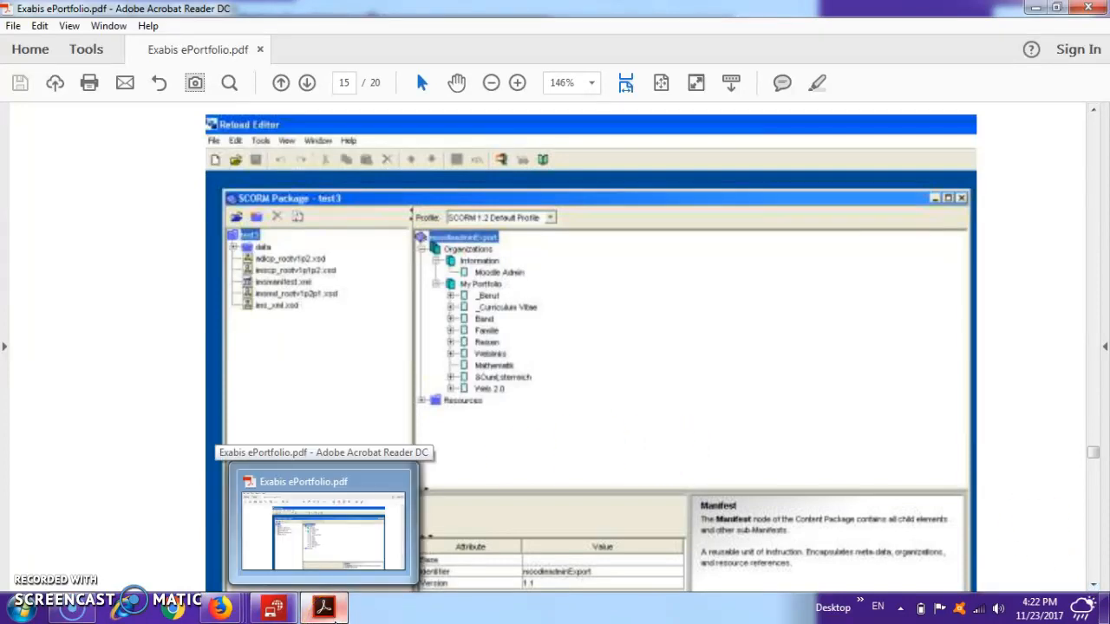
pyautogui.click(335, 613)
pyautogui.click(330, 611)
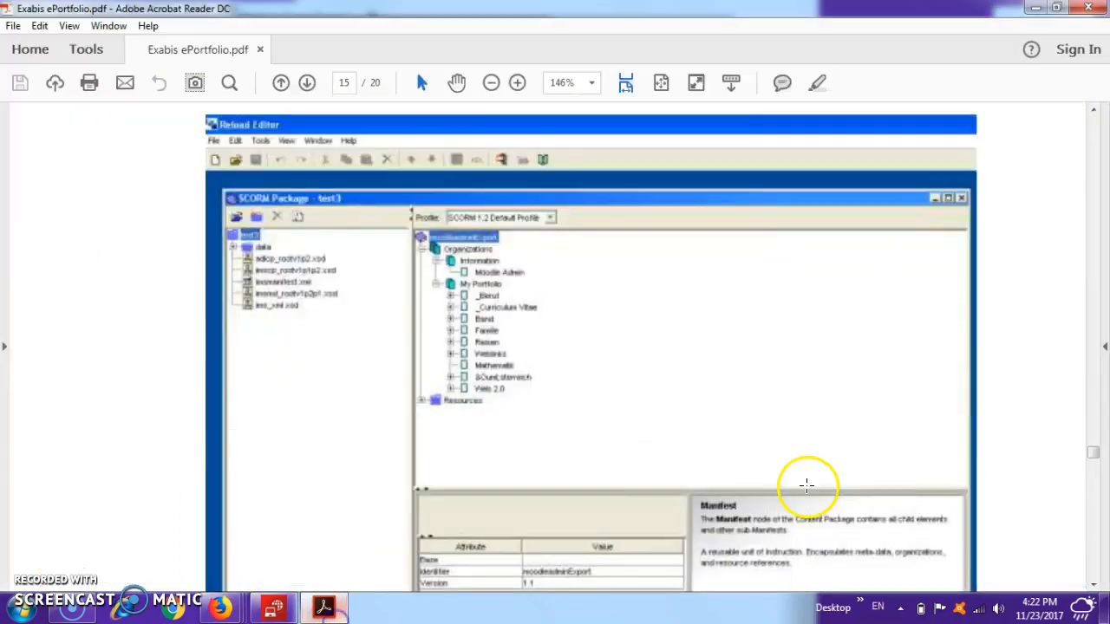
# - Read the PDF guide's passages on opening the exported file in SCORM editors and rendering it as HTML
pyautogui.click(1093, 110)
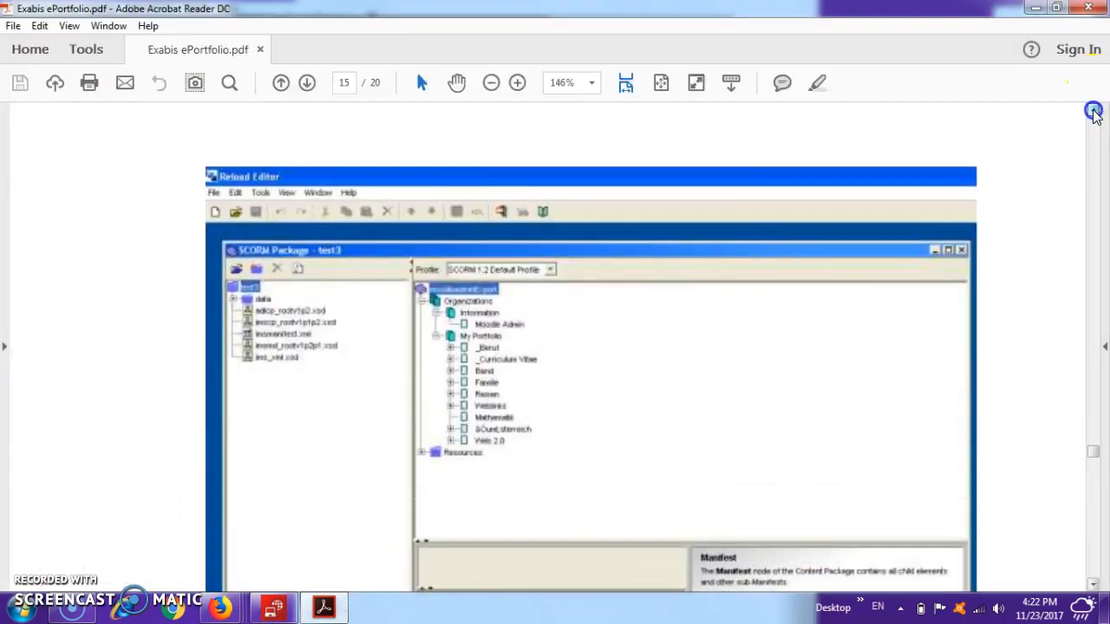
pyautogui.click(1094, 110)
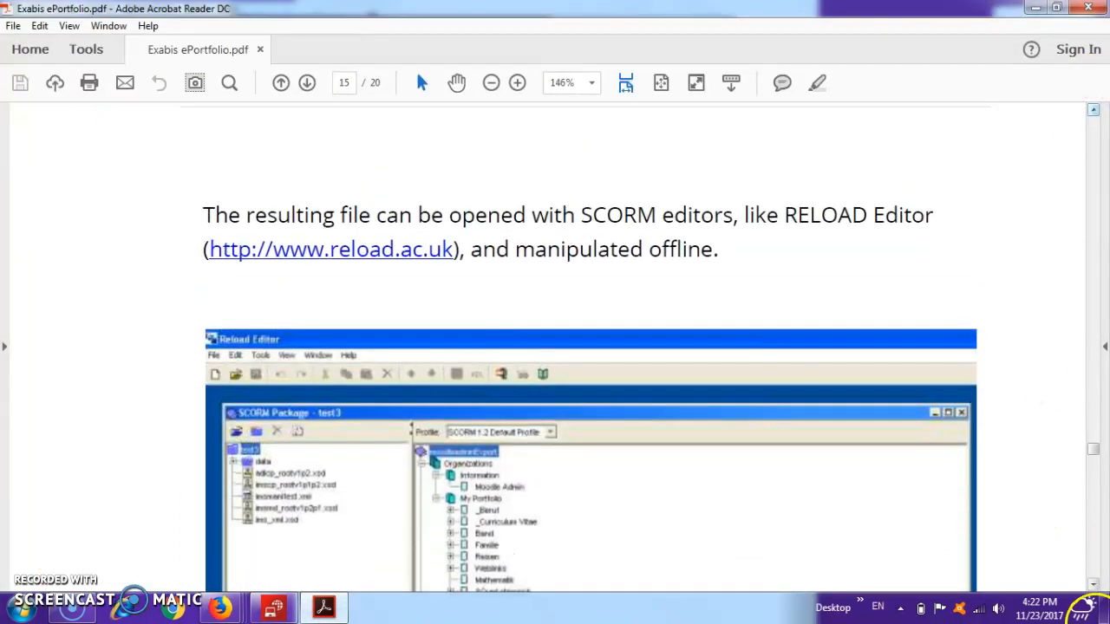
pyautogui.click(1093, 585)
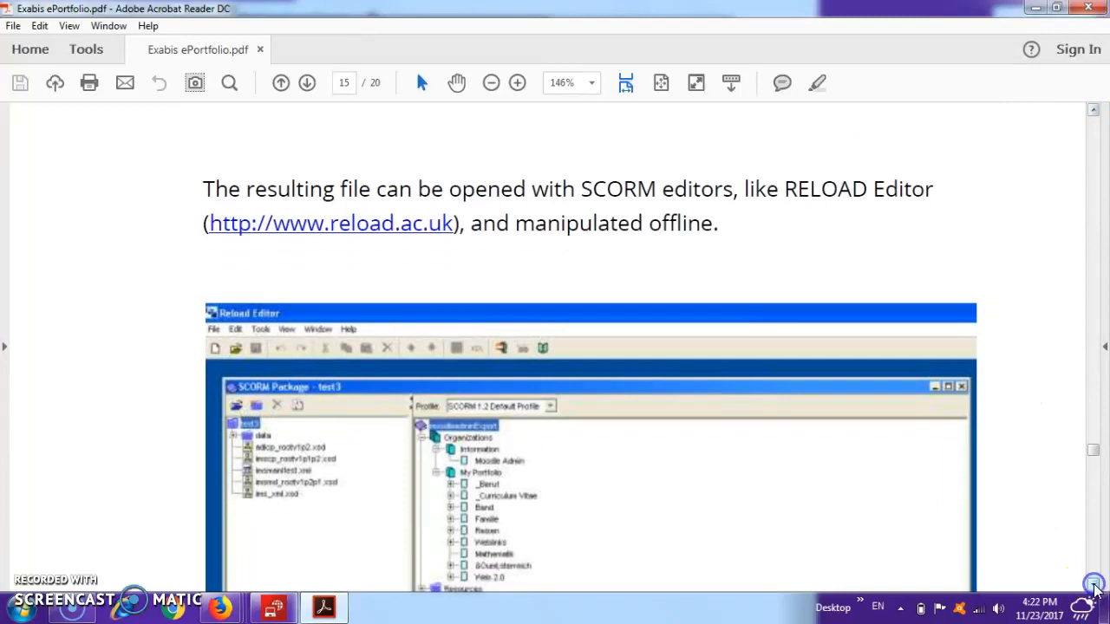
pyautogui.click(1093, 585)
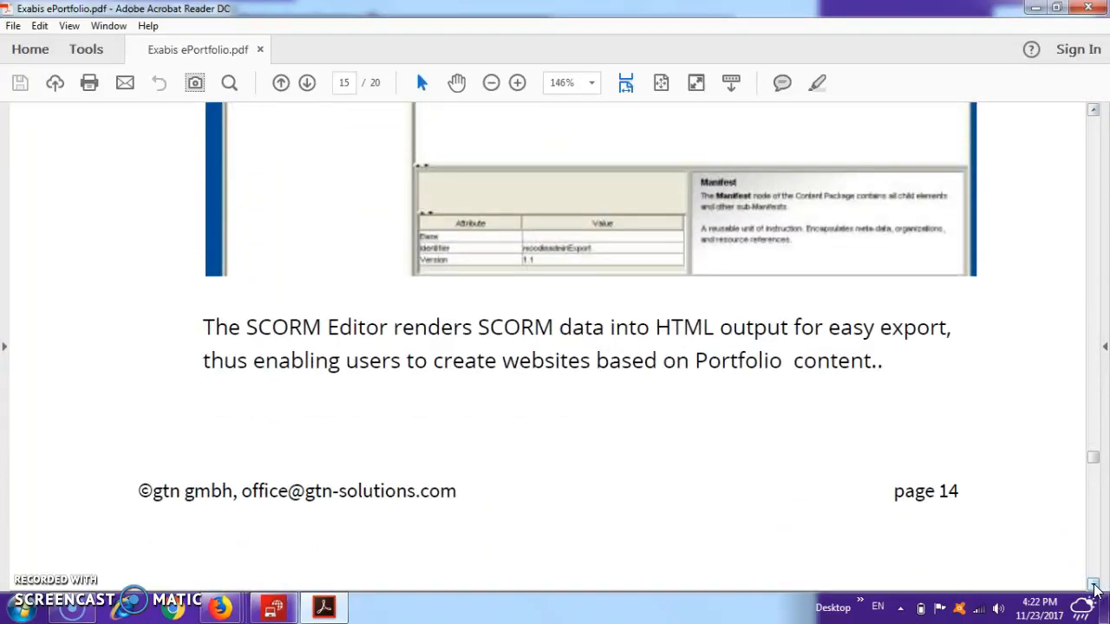
pyautogui.click(1093, 585)
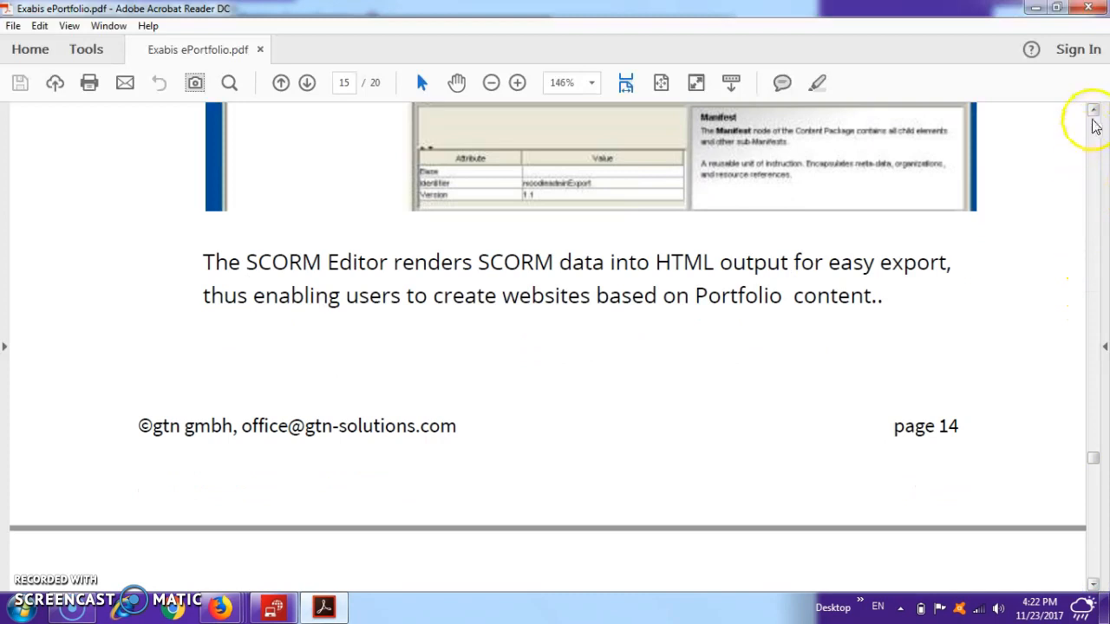
pyautogui.click(1093, 113)
pyautogui.click(1094, 112)
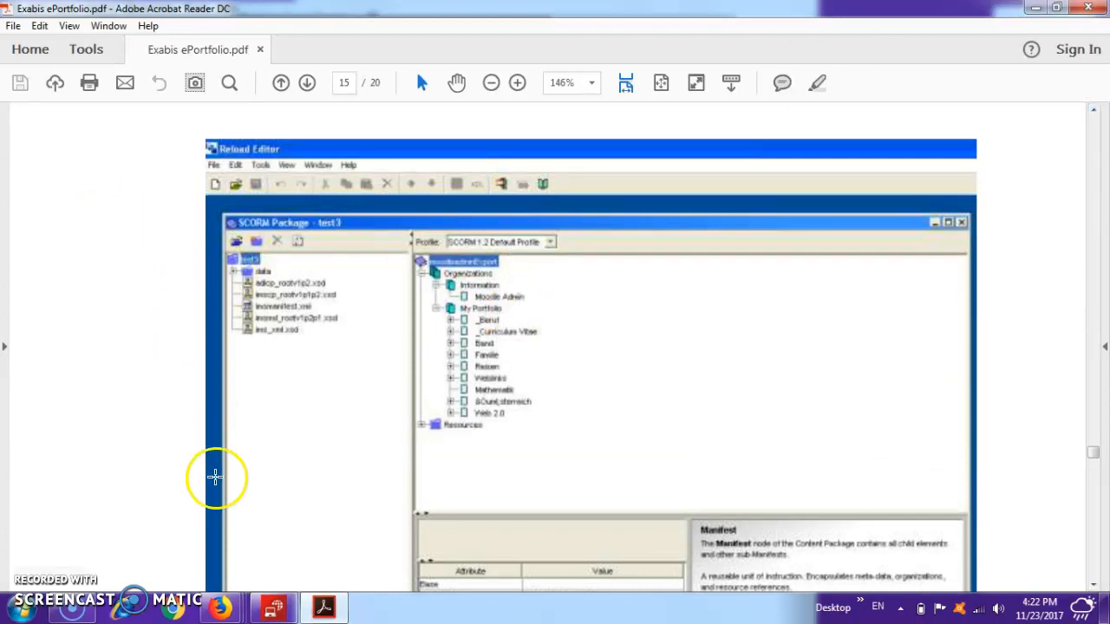
# - Switch back to the Moodle export page in Firefox, revisit Shared Categories, and open the Import/Export page
pyautogui.moveTo(226, 610)
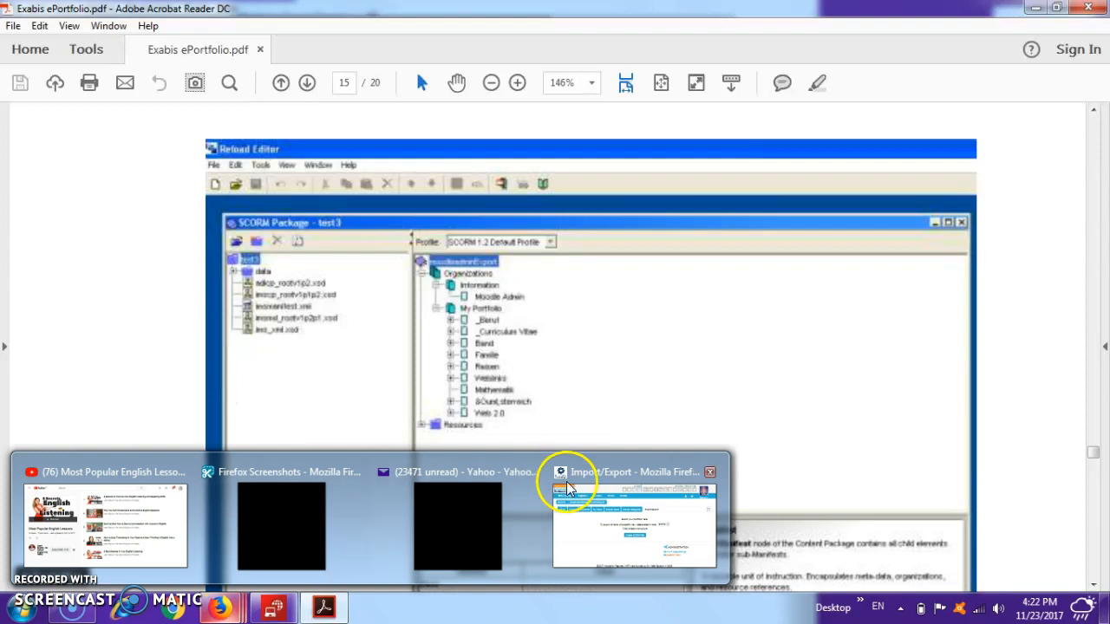
pyautogui.click(577, 518)
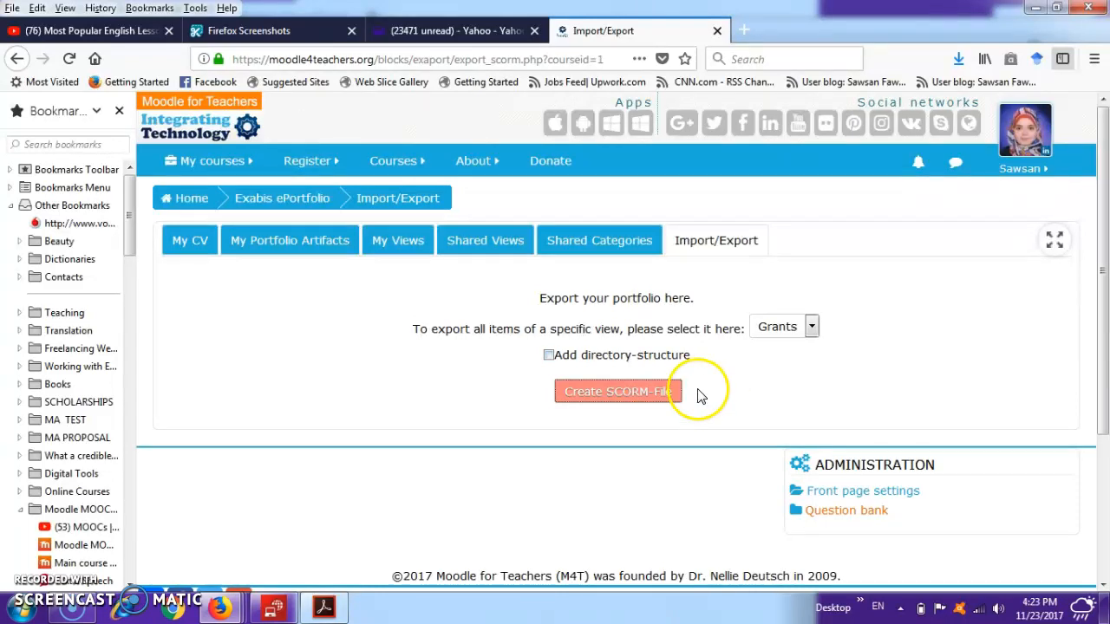
pyautogui.click(628, 249)
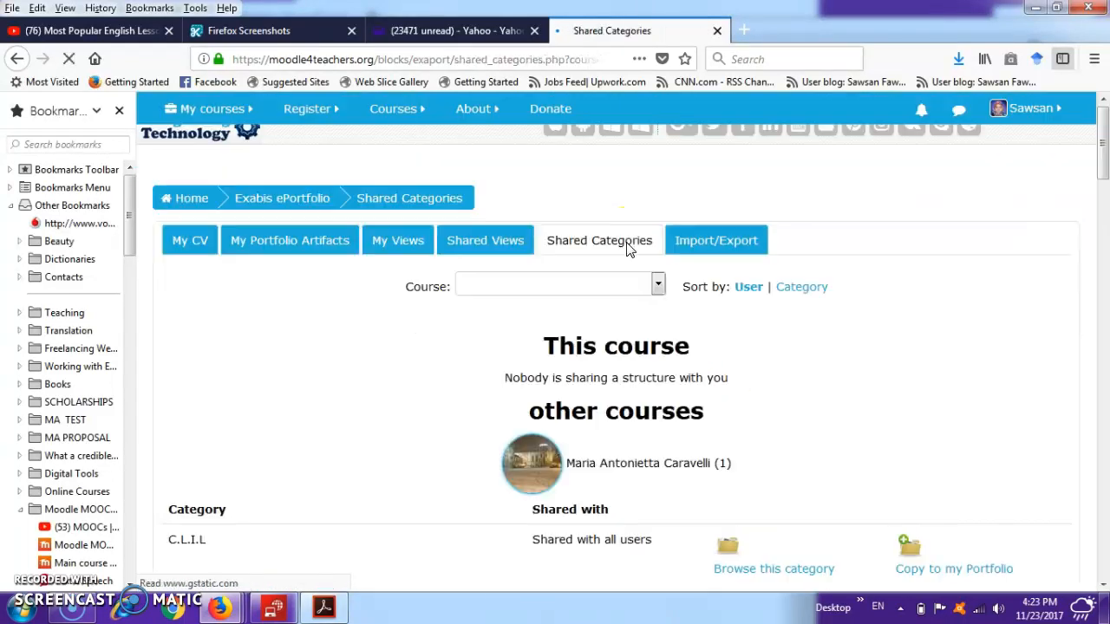
pyautogui.click(686, 245)
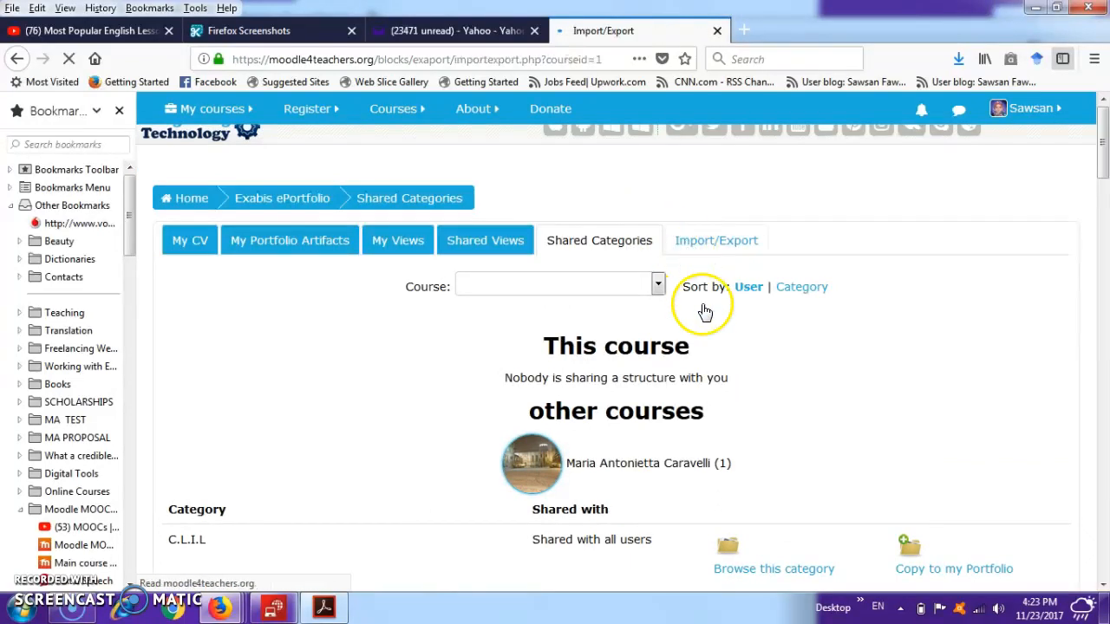